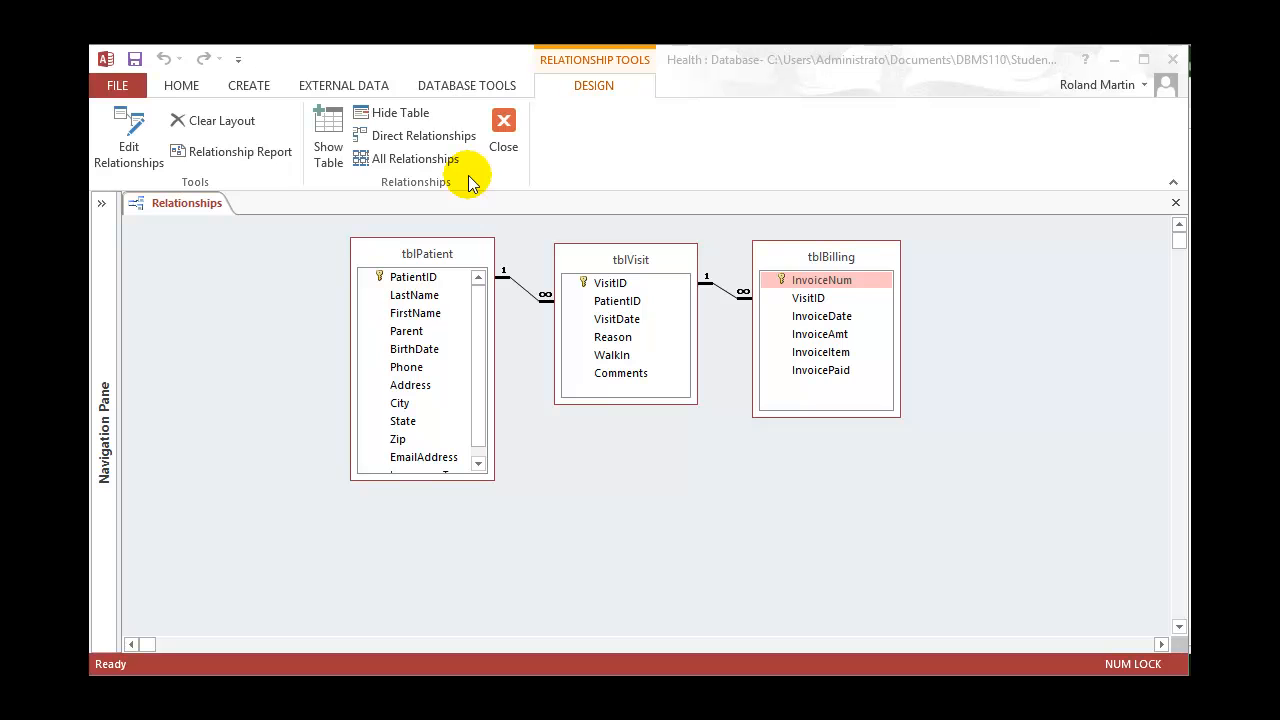
Add the tblTreatment, tblBillingContact and tblEmployee tables to the relationships layout.
{"action": "left_click", "coordinate": [326, 152]}
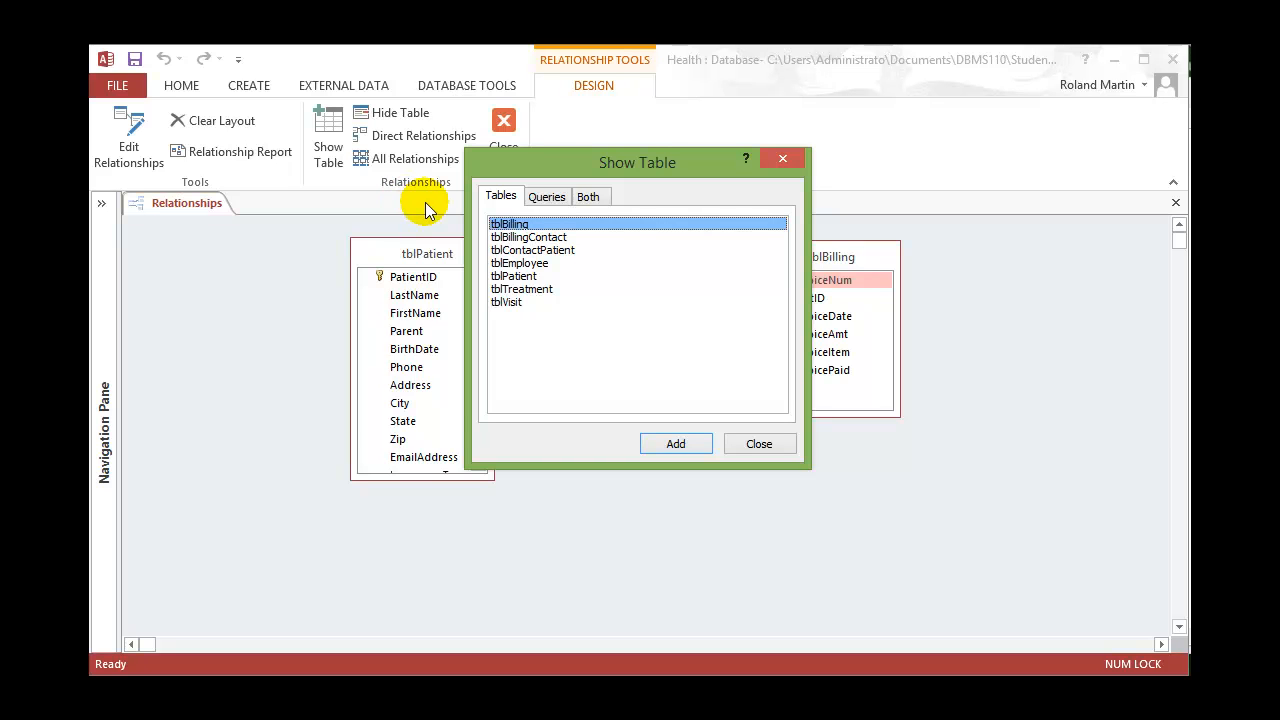
{"action": "double_click", "coordinate": [518, 290]}
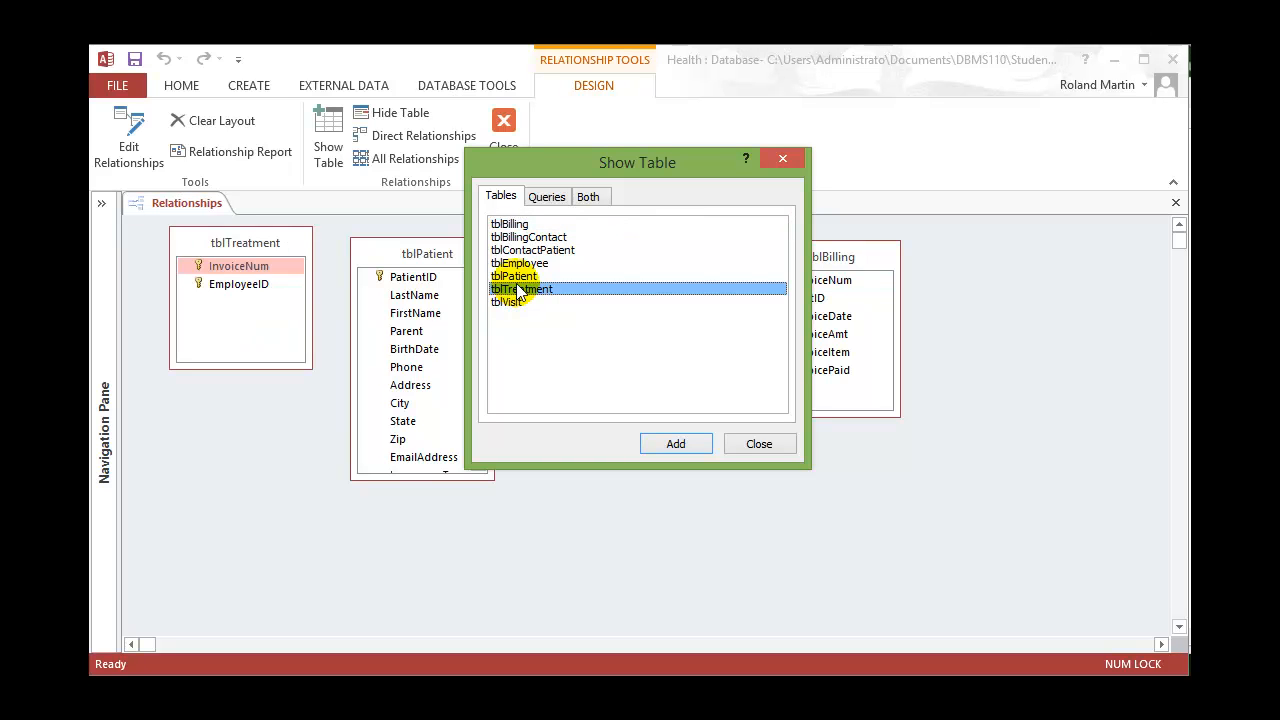
{"action": "double_click", "coordinate": [541, 238]}
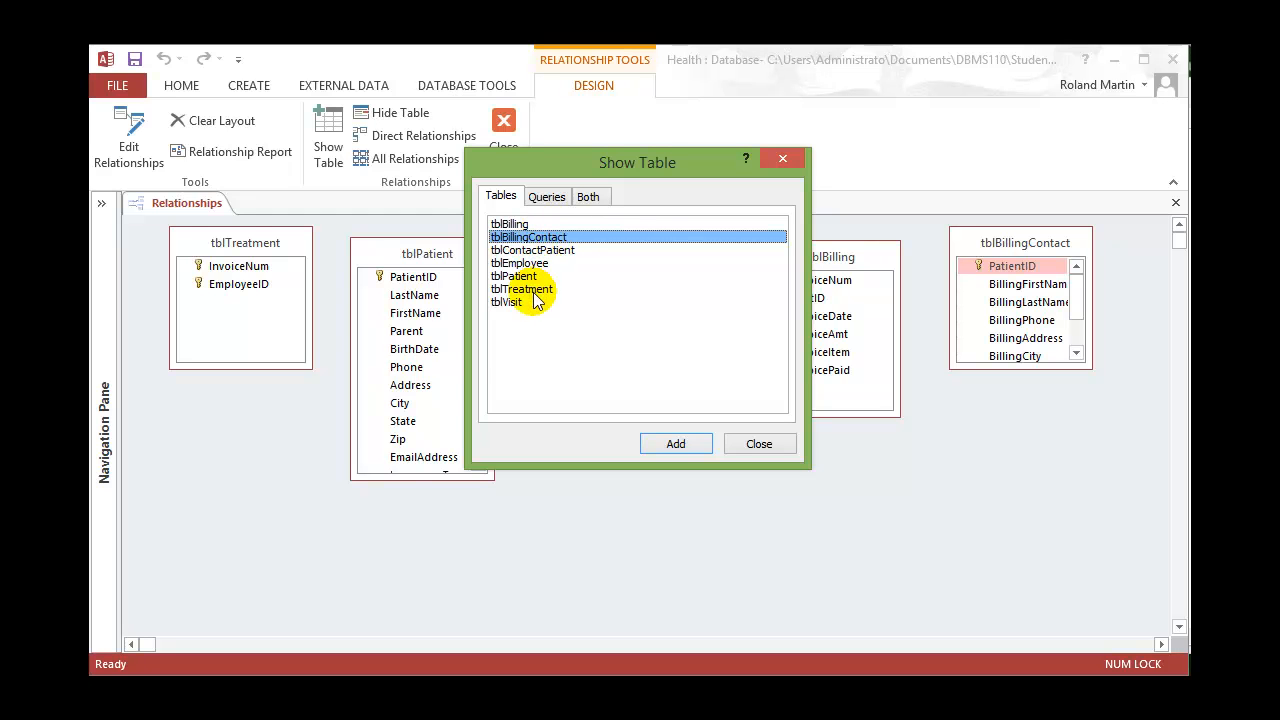
{"action": "double_click", "coordinate": [530, 263]}
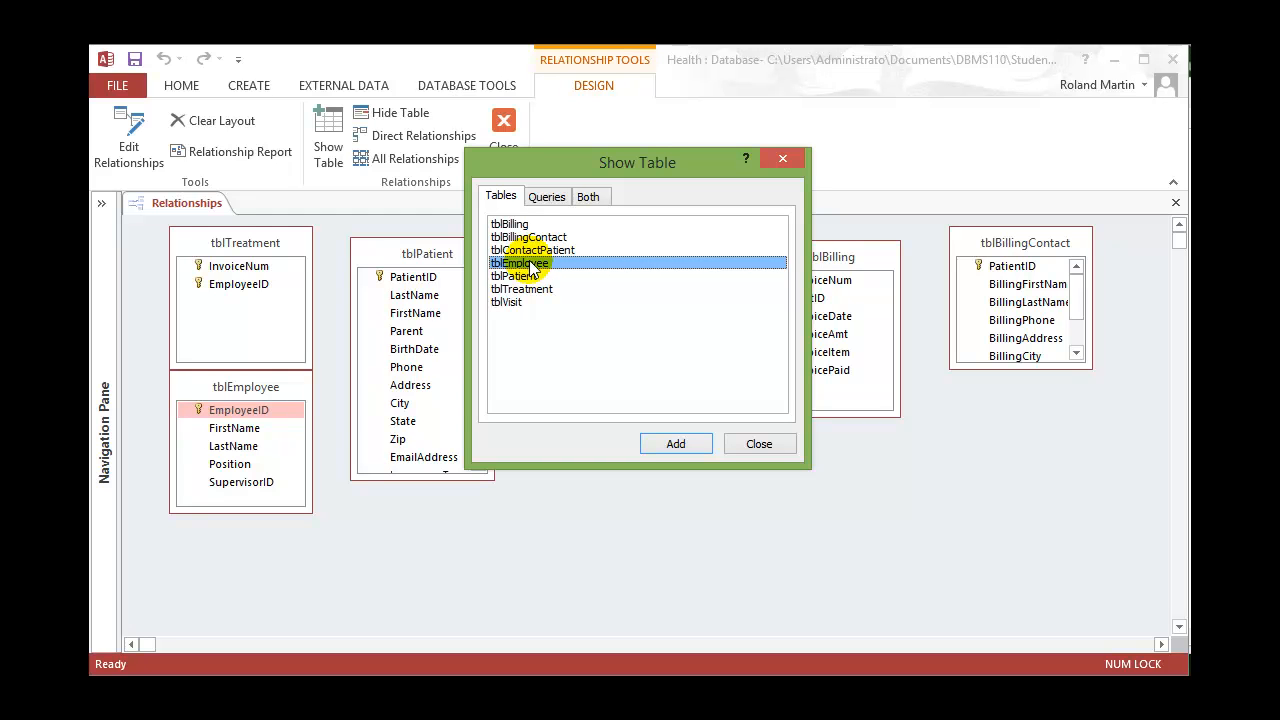
{"action": "left_click", "coordinate": [757, 444]}
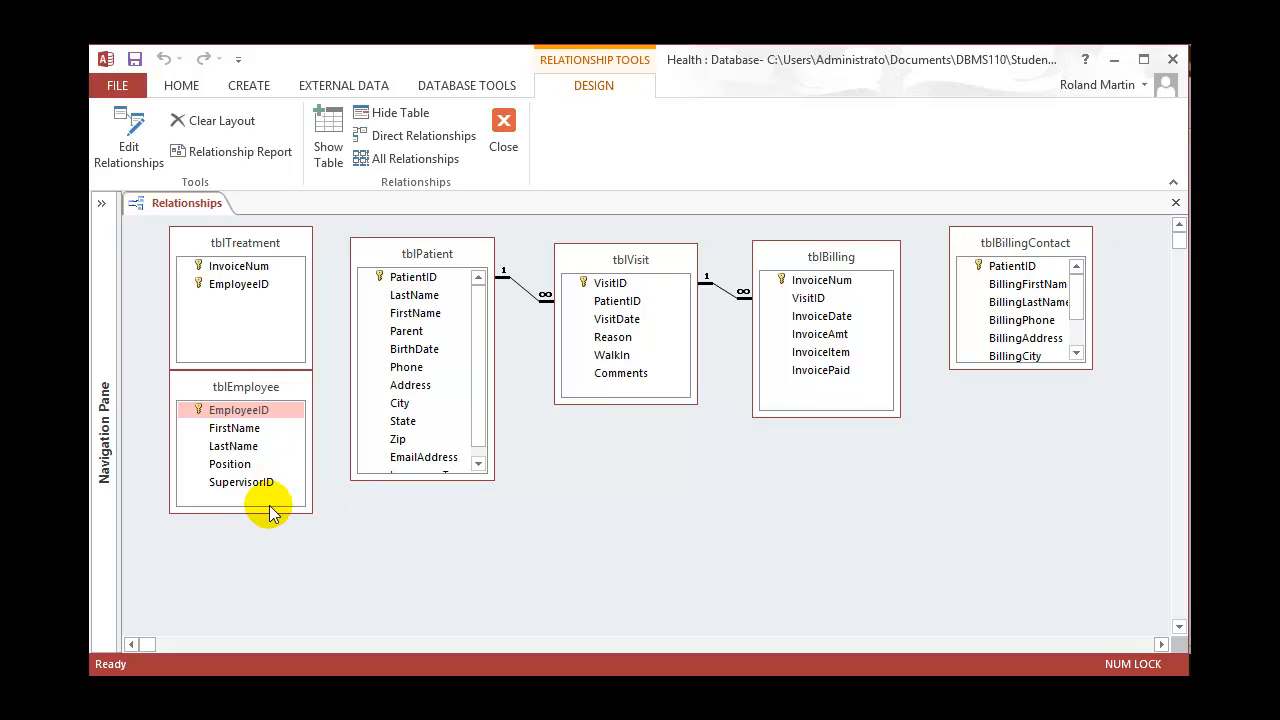
Lengthen the tblPatient and tblBillingContact field lists so that all their fields fit.
{"action": "mouse_move", "coordinate": [262, 513]}
{"action": "left_mouse_down"}
{"action": "mouse_move", "coordinate": [269, 524]}
{"action": "mouse_move", "coordinate": [270, 513]}
{"action": "left_mouse_up"}
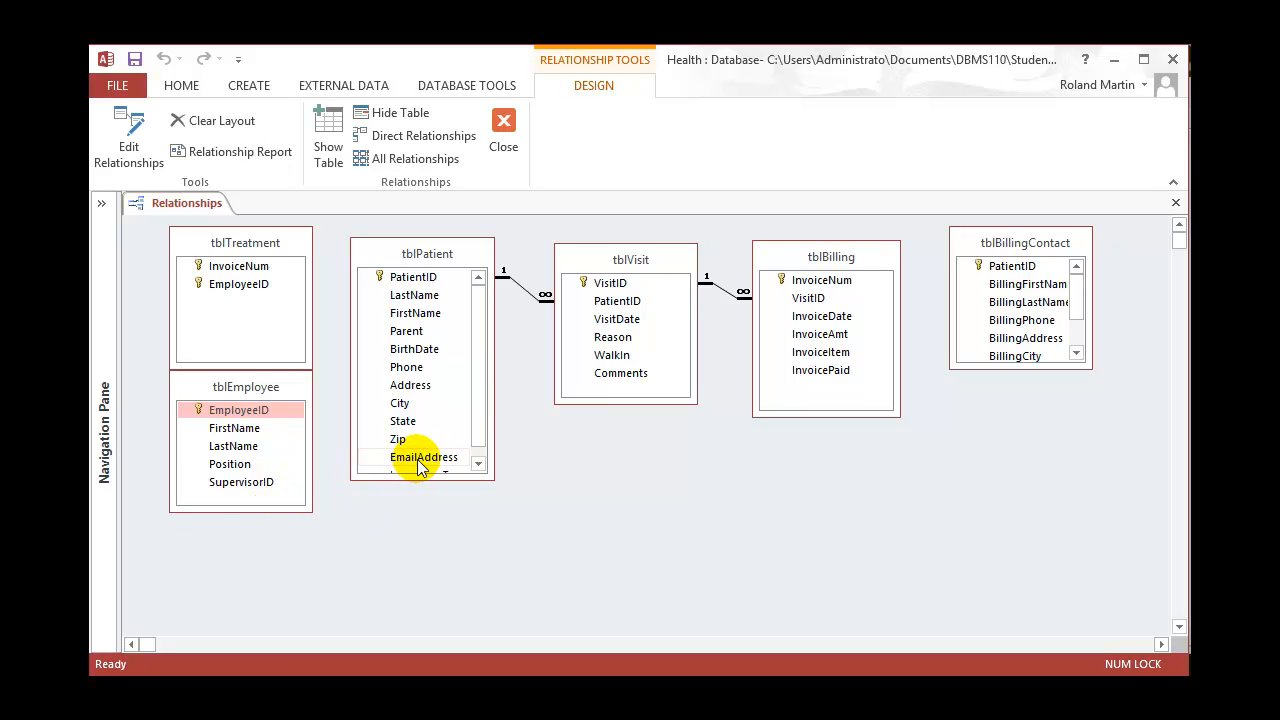
{"action": "left_click_drag", "start_coordinate": [408, 481], "coordinate": [406, 509]}
{"action": "left_click_drag", "start_coordinate": [1000, 369], "coordinate": [997, 437]}
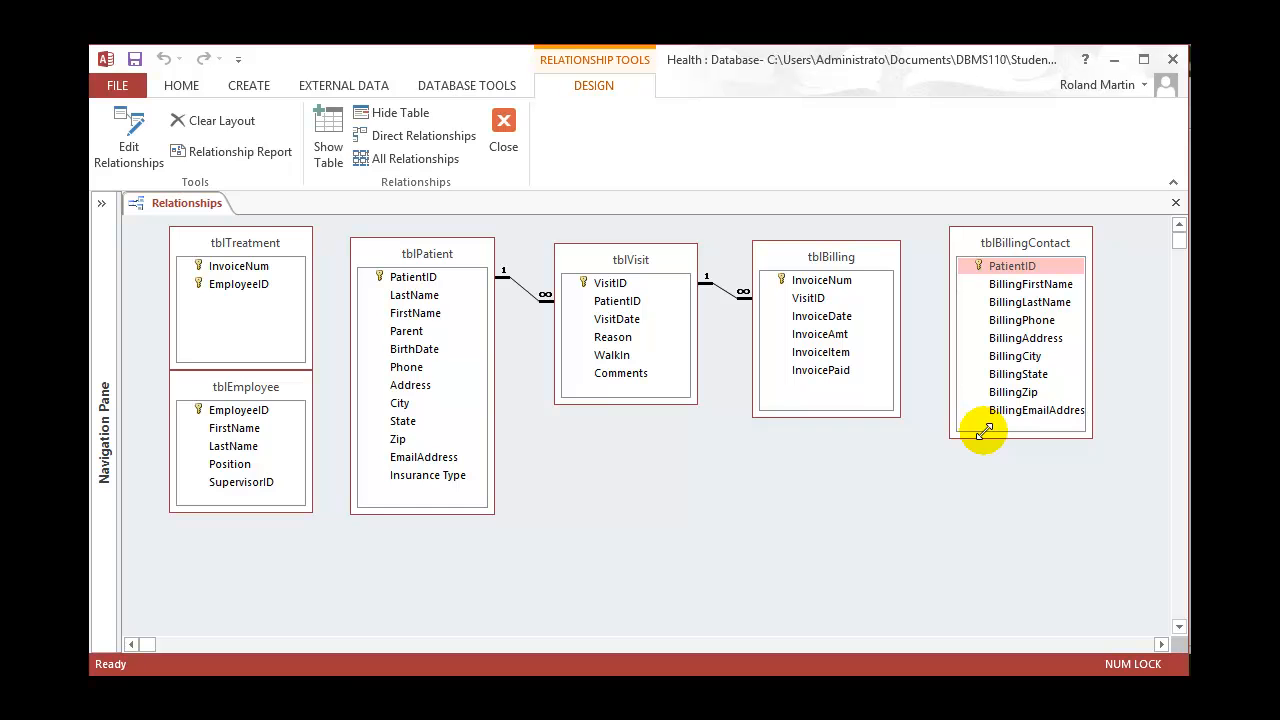
Rearrange the field lists with tblBillingContact left of tblPatient, tblTreatment right of tblBilling, and tblEmployee below tblBilling.
{"action": "left_click_drag", "start_coordinate": [1000, 243], "coordinate": [189, 436]}
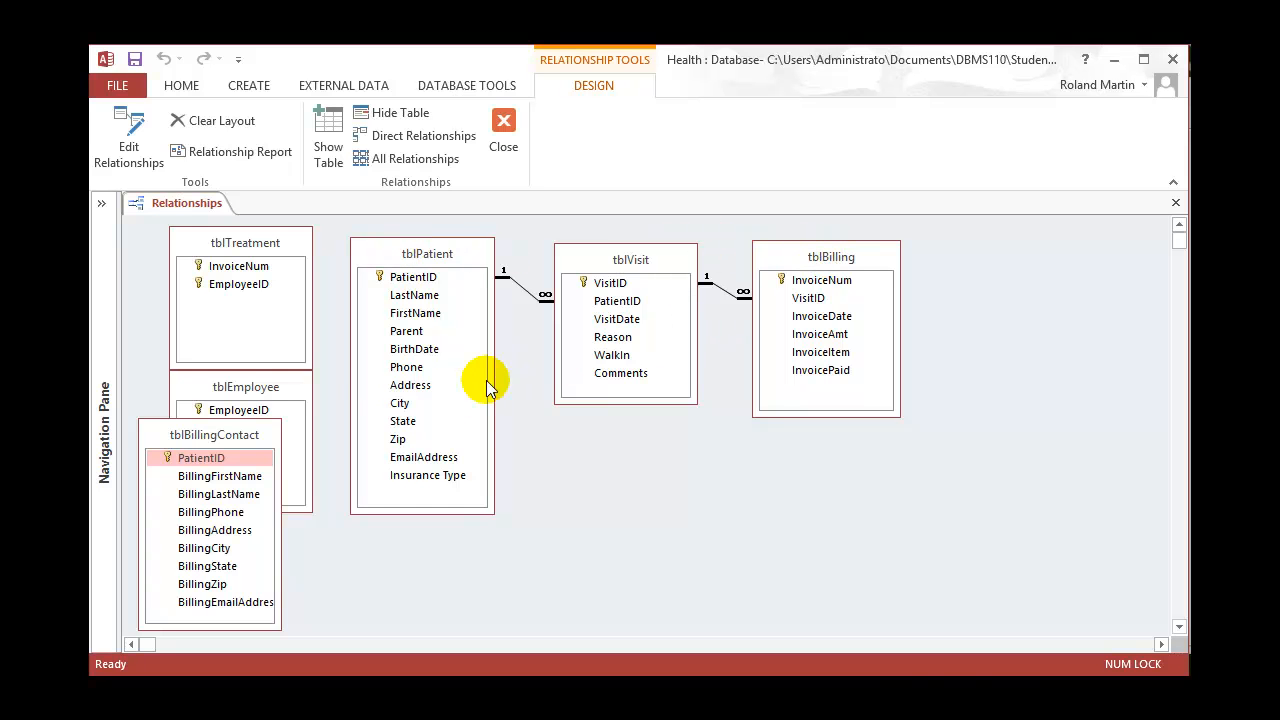
{"action": "left_click_drag", "start_coordinate": [260, 245], "coordinate": [1073, 258]}
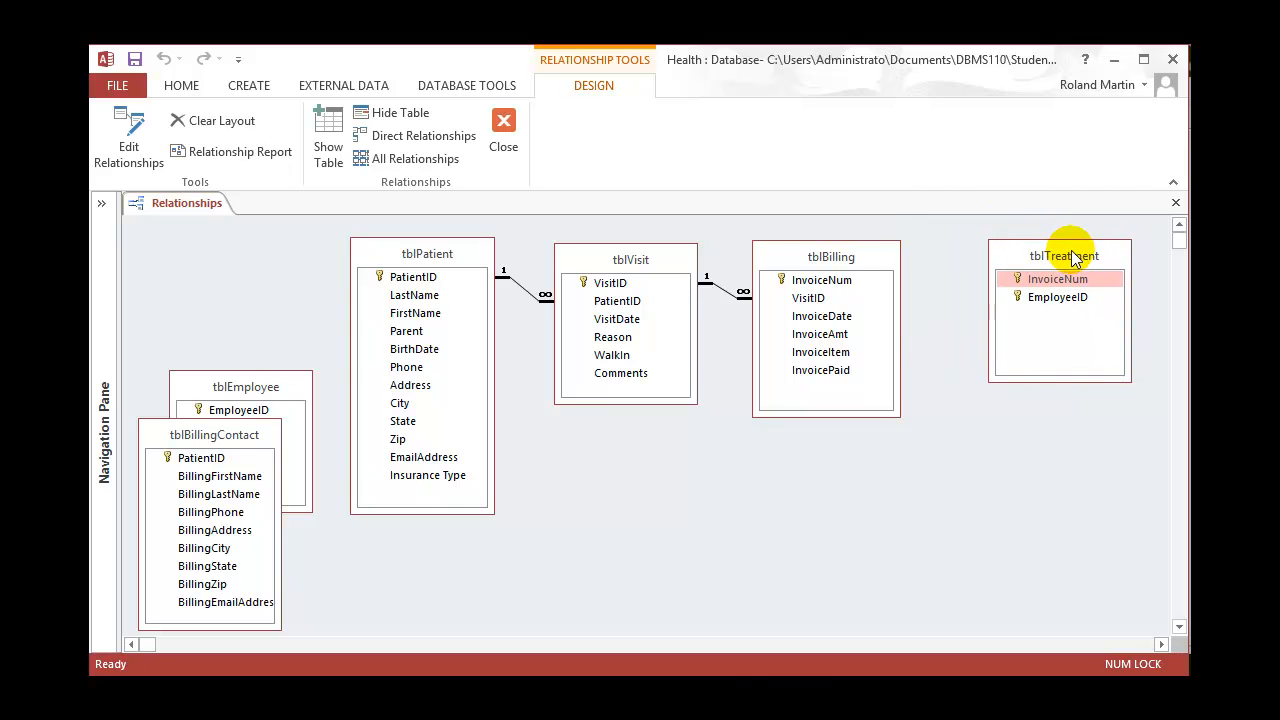
{"action": "left_click_drag", "start_coordinate": [243, 387], "coordinate": [830, 487]}
{"action": "left_click_drag", "start_coordinate": [226, 442], "coordinate": [253, 262]}
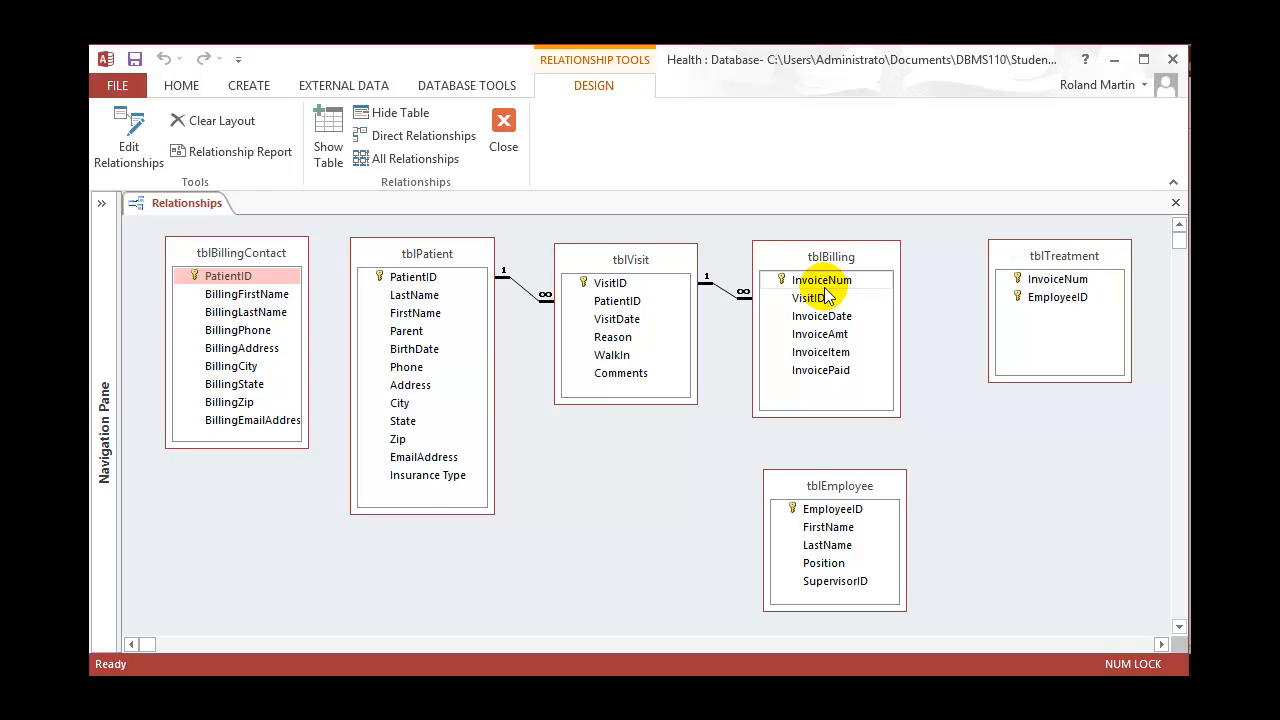
Relate InvoiceNum in tblBilling to InvoiceNum in tblTreatment, enforcing referential integrity and cascading updates to related fields.
{"action": "left_click_drag", "start_coordinate": [822, 282], "coordinate": [1014, 279]}
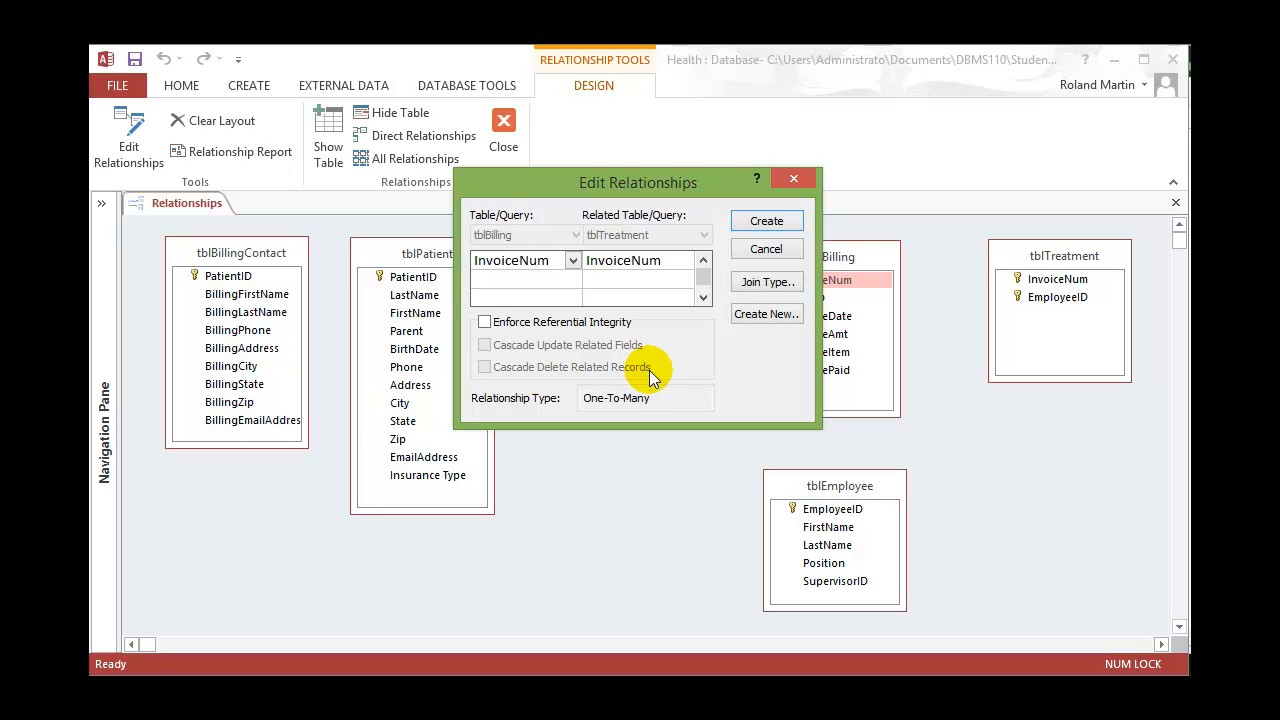
{"action": "left_click", "coordinate": [485, 323]}
{"action": "left_click", "coordinate": [485, 345]}
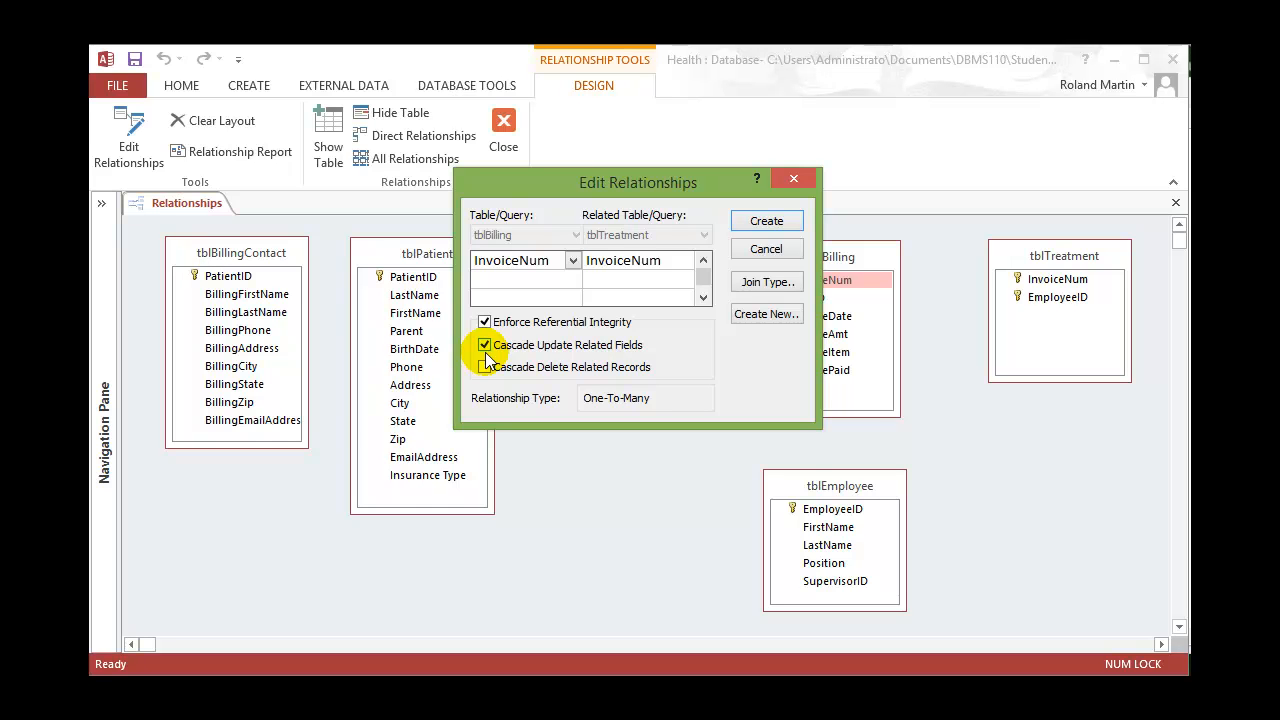
{"action": "left_click", "coordinate": [762, 224]}
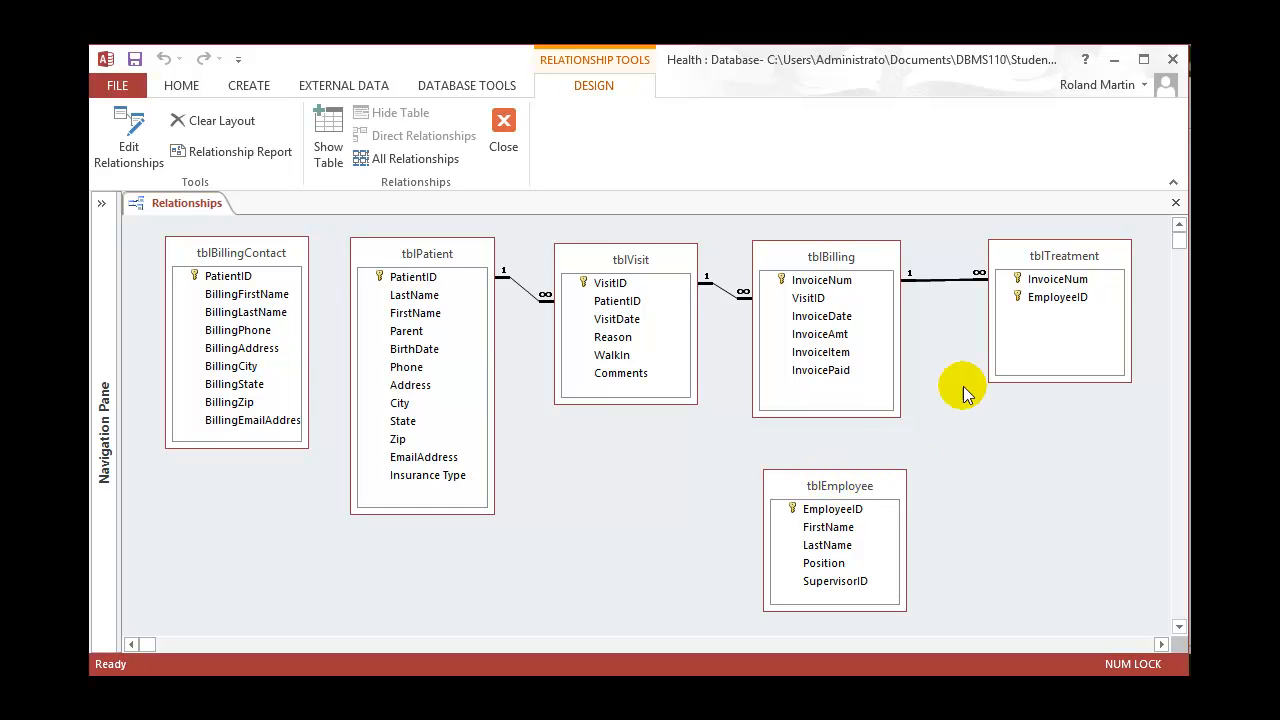
Relate EmployeeID in tblEmployee to EmployeeID in tblTreatment, enforcing referential integrity and cascading updates to related fields.
{"action": "left_click", "coordinate": [1040, 303]}
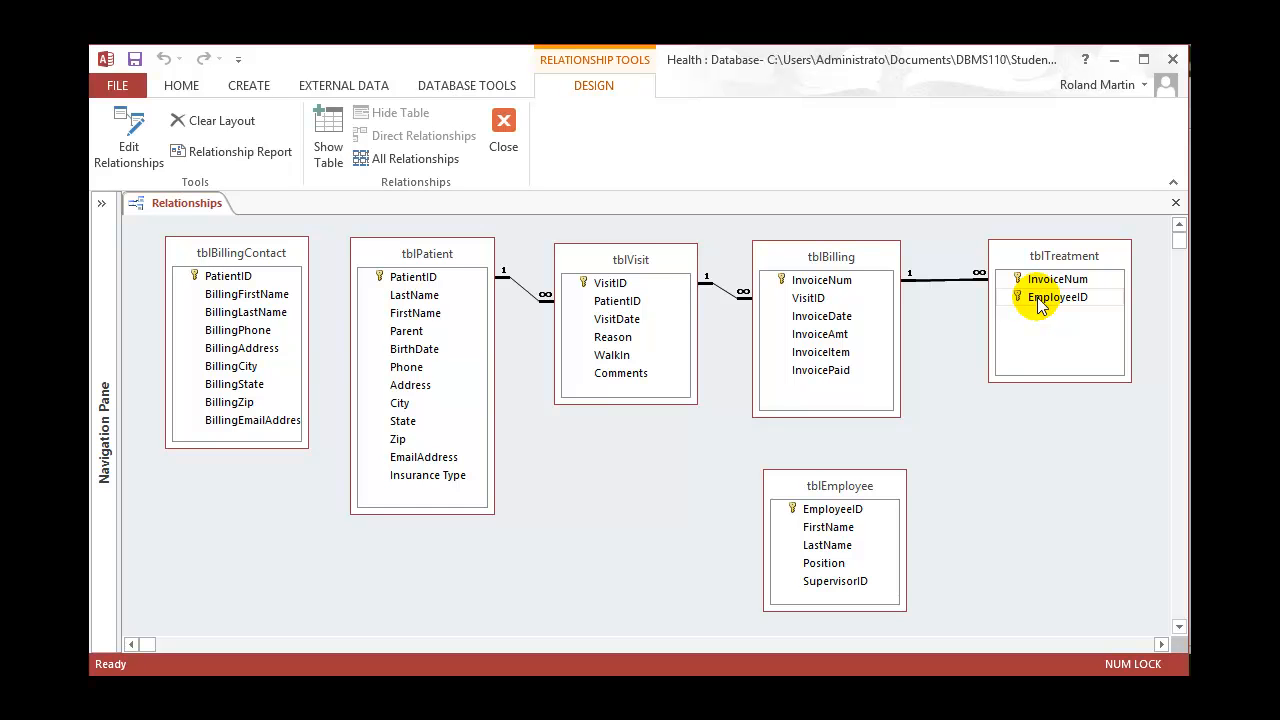
{"action": "left_click_drag", "start_coordinate": [830, 509], "coordinate": [1057, 297]}
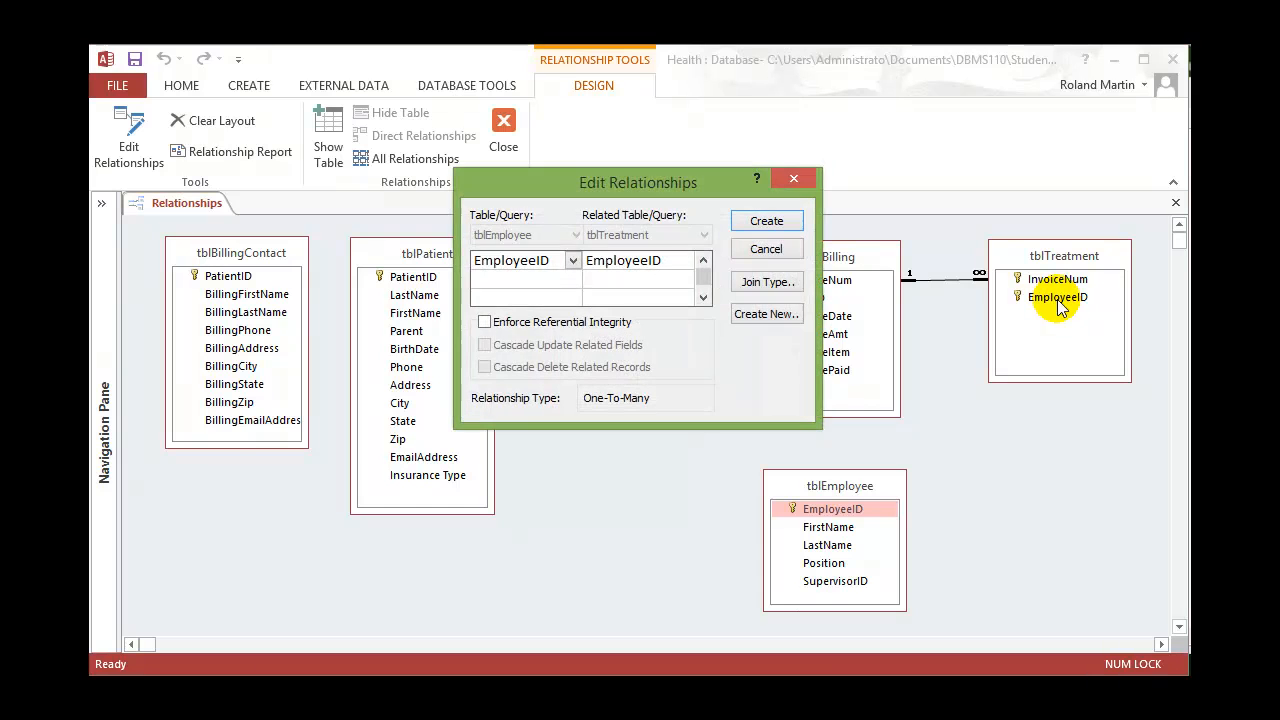
{"action": "left_click", "coordinate": [486, 325]}
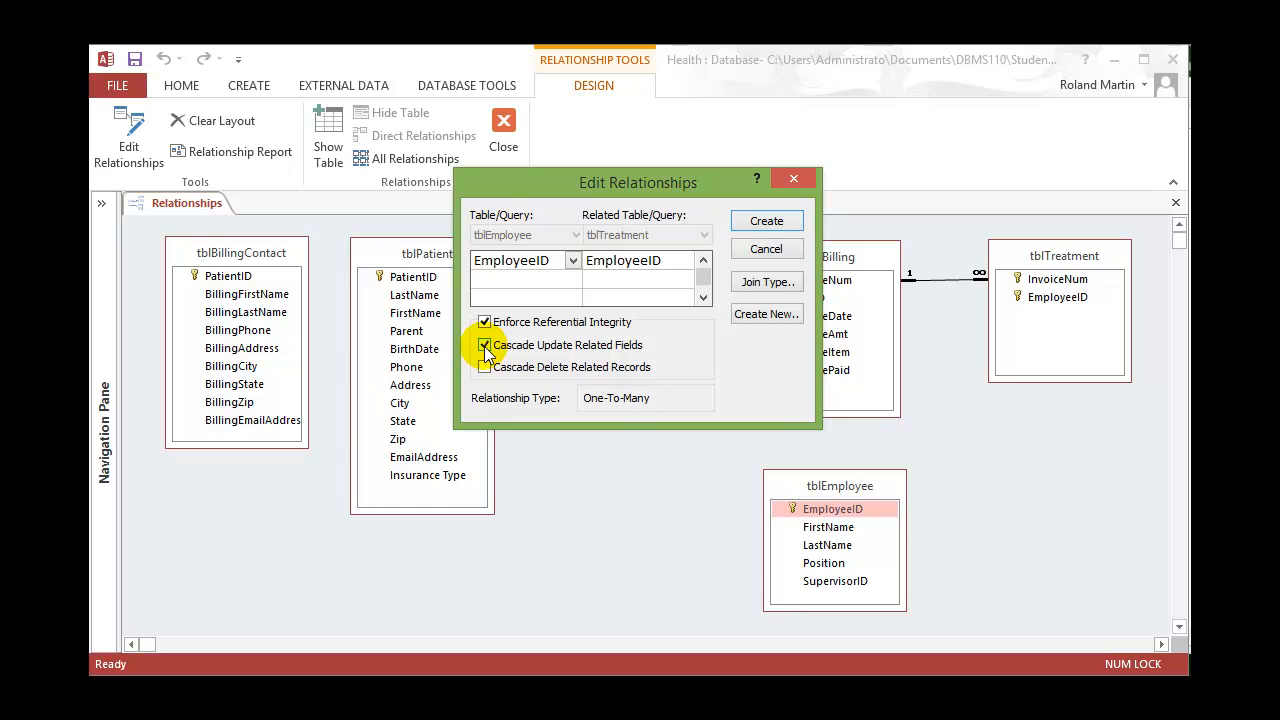
{"action": "left_click", "coordinate": [486, 347]}
{"action": "left_click", "coordinate": [766, 222]}
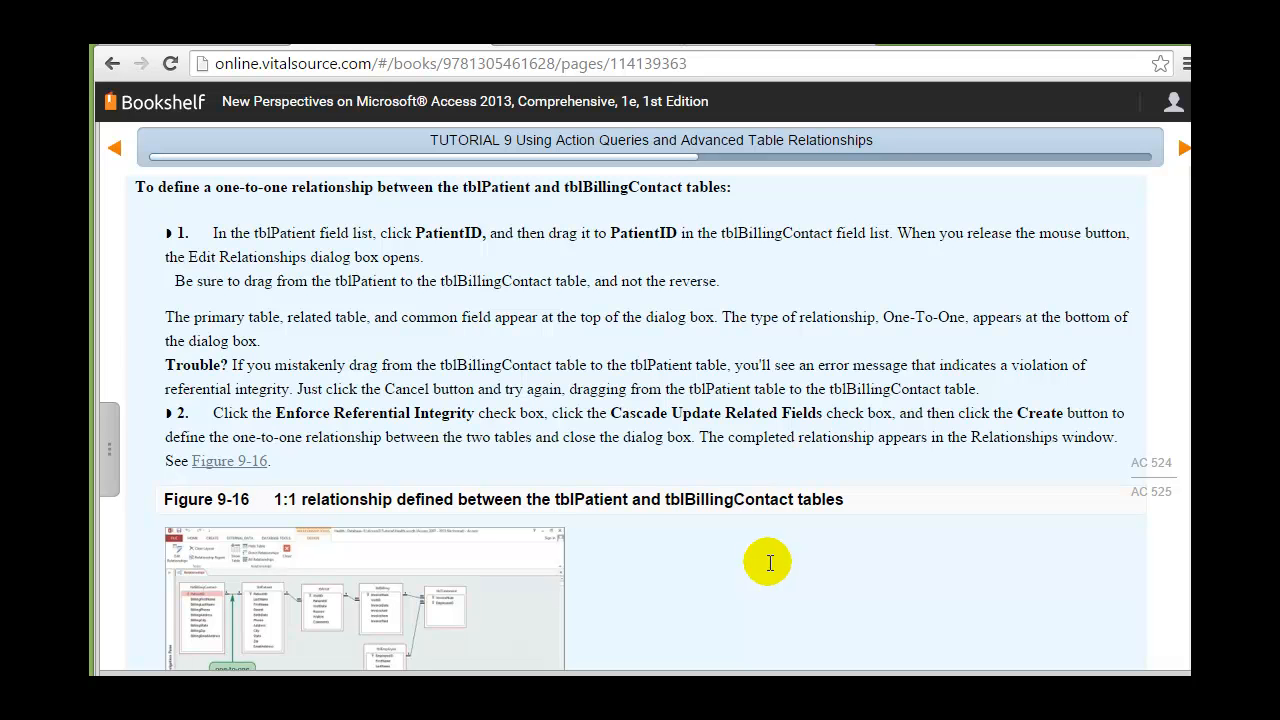
Create a one-to-one relationship from PatientID in tblPatient to PatientID in tblBillingContact, with referential integrity and cascaded field updates.
{"action": "scroll", "coordinate": [1132, 514], "scroll_direction": "down", "scroll_amount": 1}
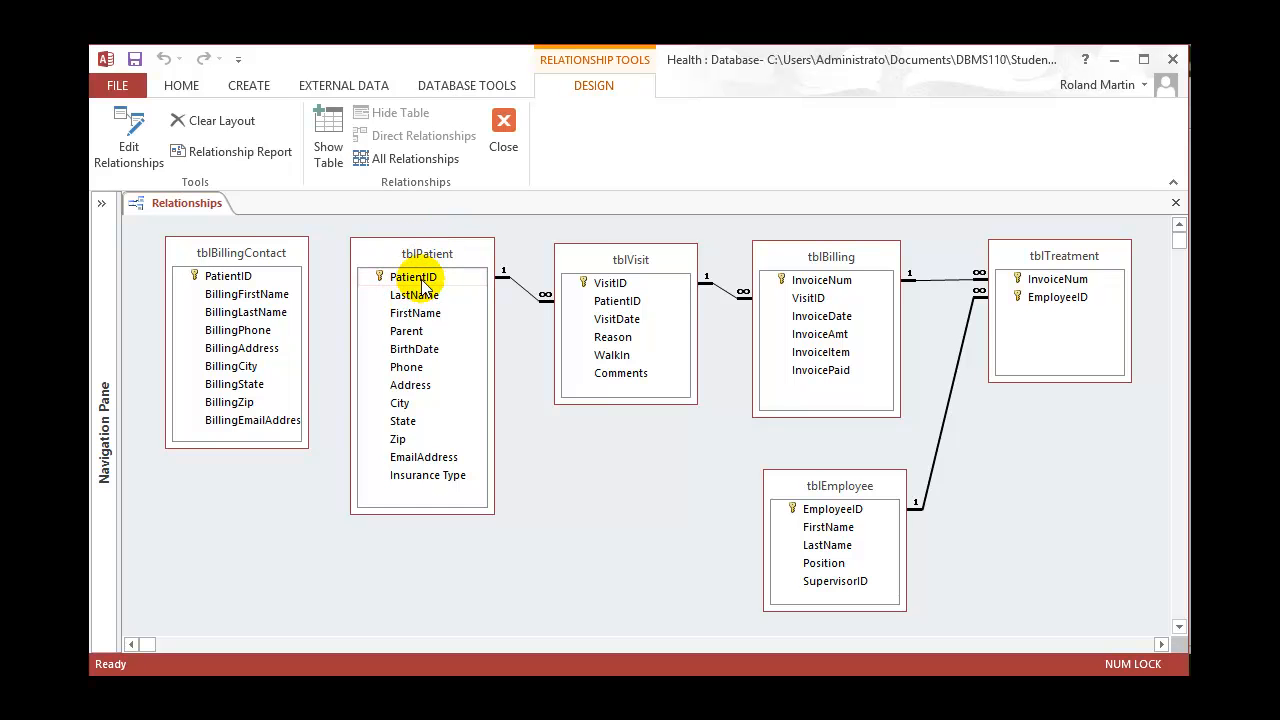
{"action": "left_click_drag", "start_coordinate": [421, 286], "coordinate": [248, 284]}
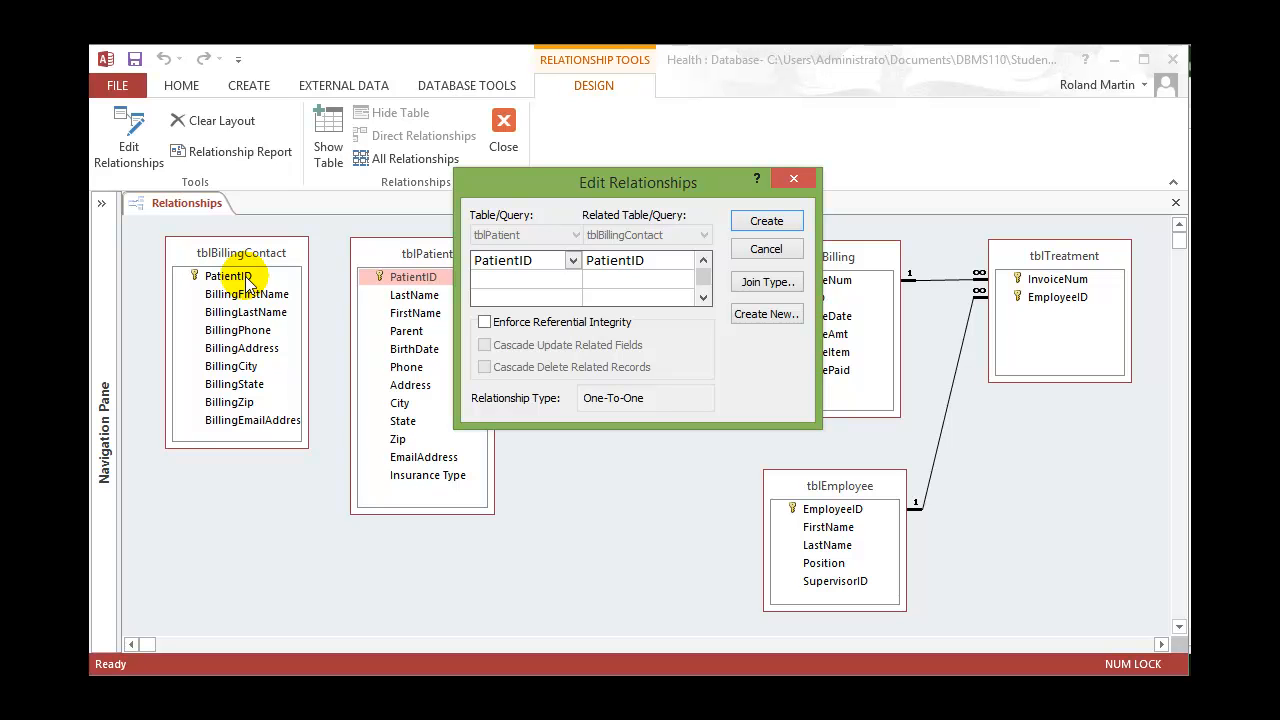
{"action": "left_click", "coordinate": [485, 323]}
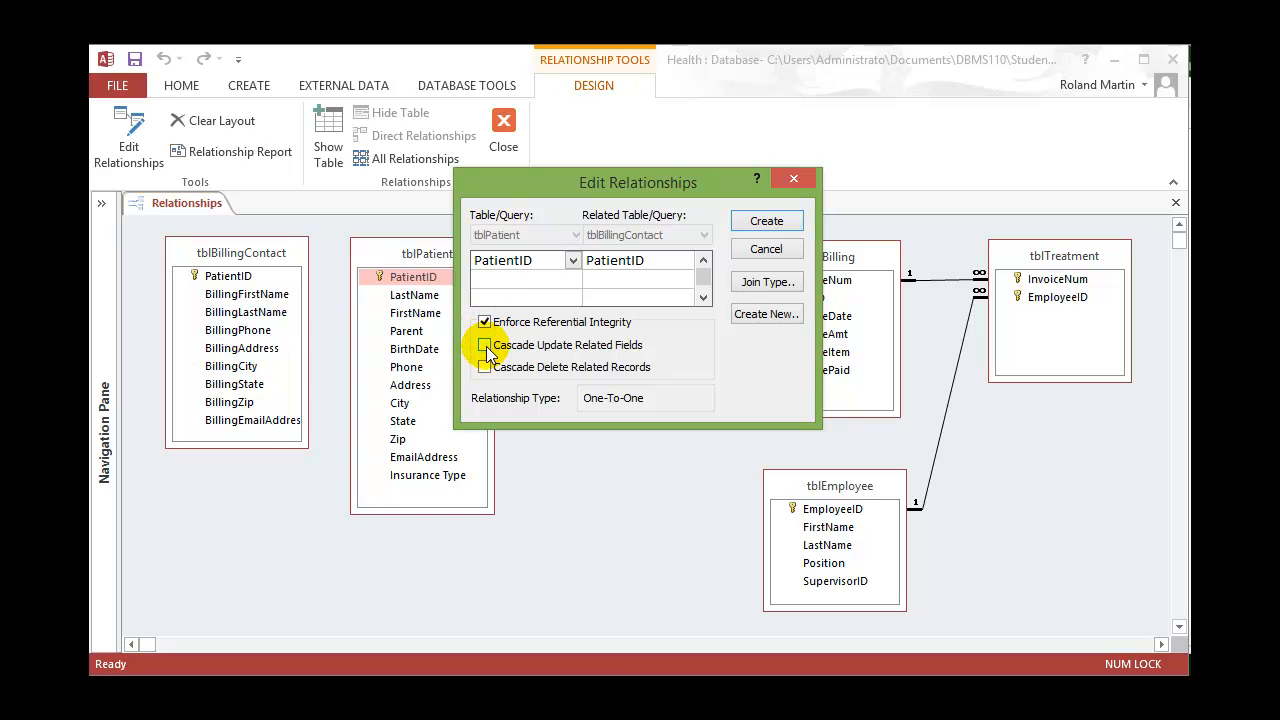
{"action": "left_click", "coordinate": [485, 346]}
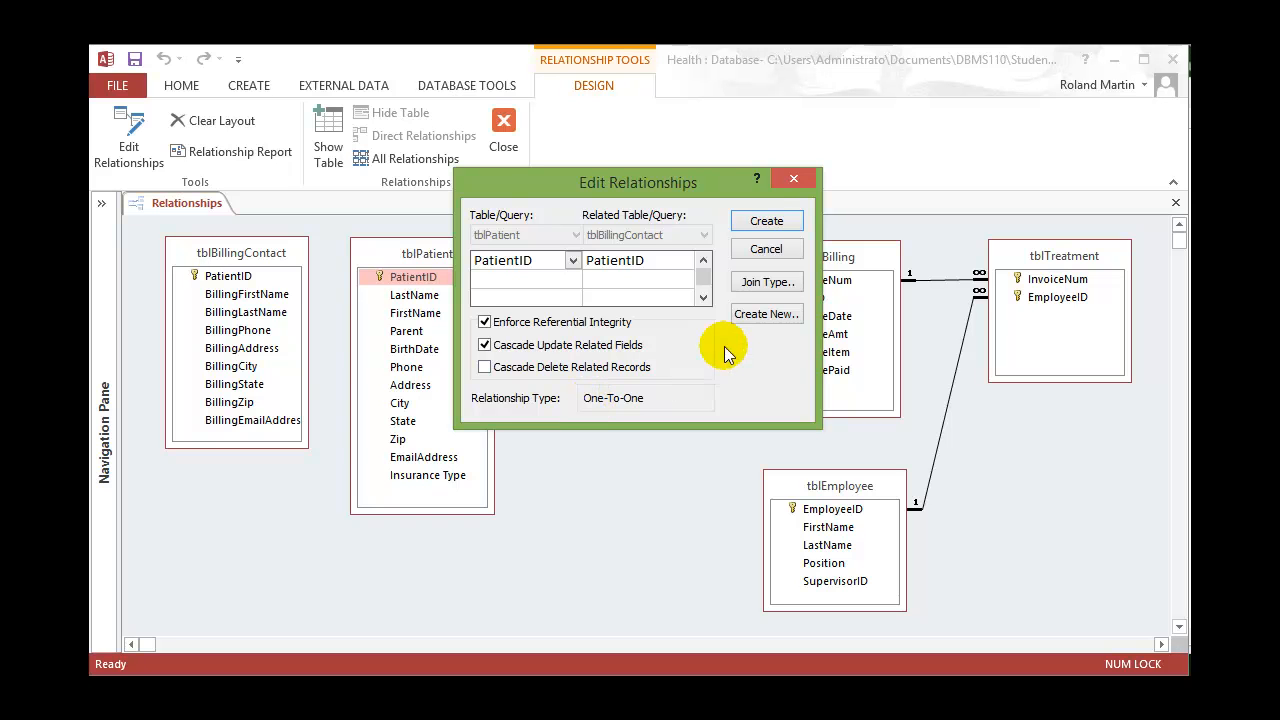
{"action": "left_click", "coordinate": [767, 222]}
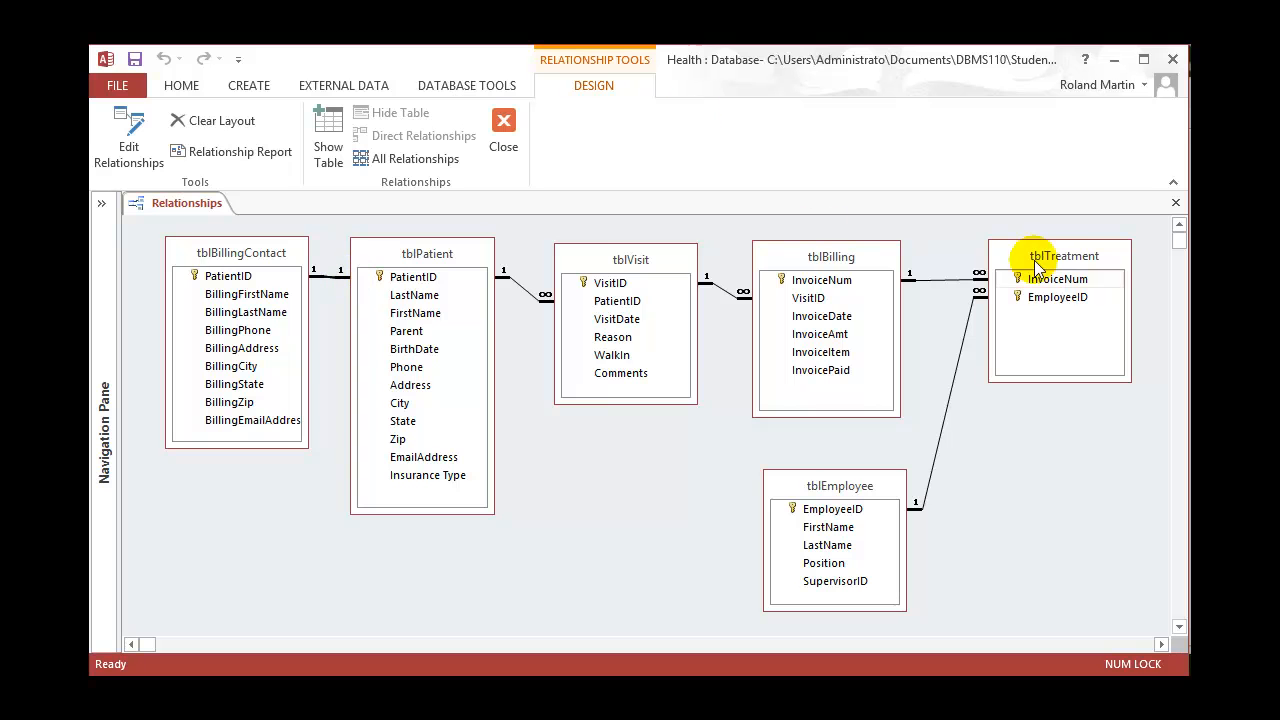
Close the relationships layout and save its changes.
{"action": "left_click", "coordinate": [1175, 204]}
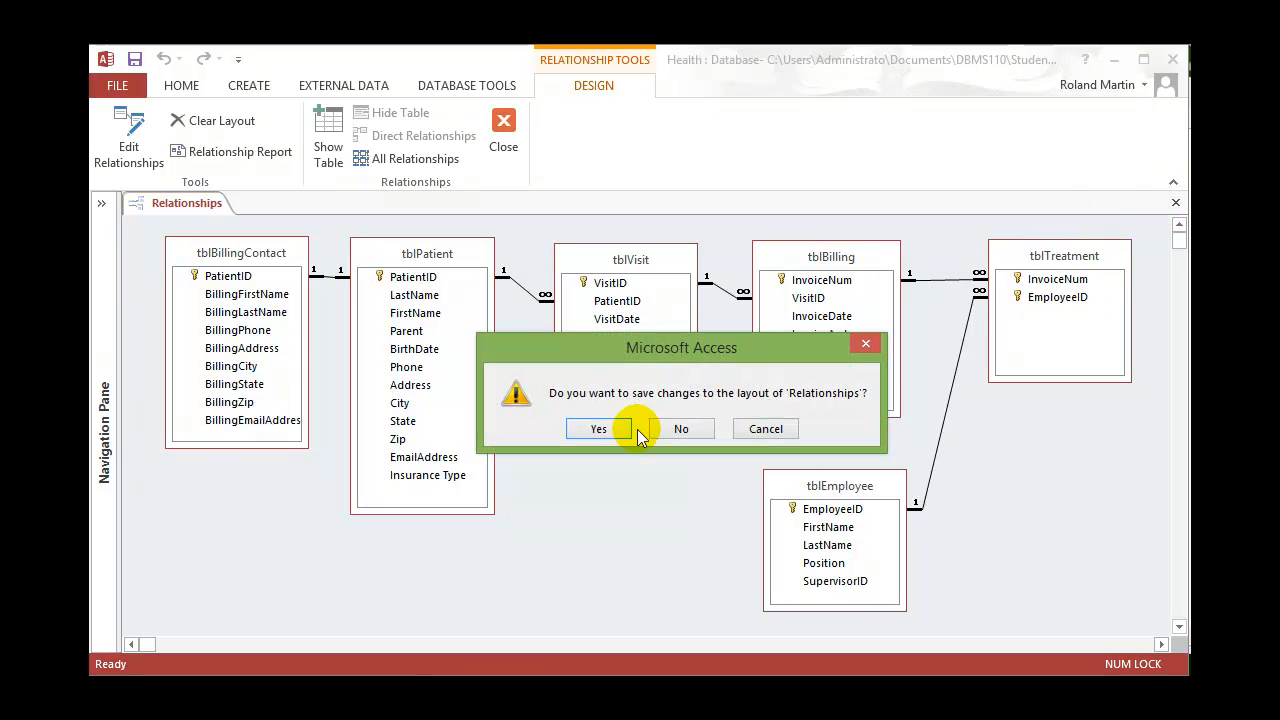
{"action": "left_click", "coordinate": [607, 429]}
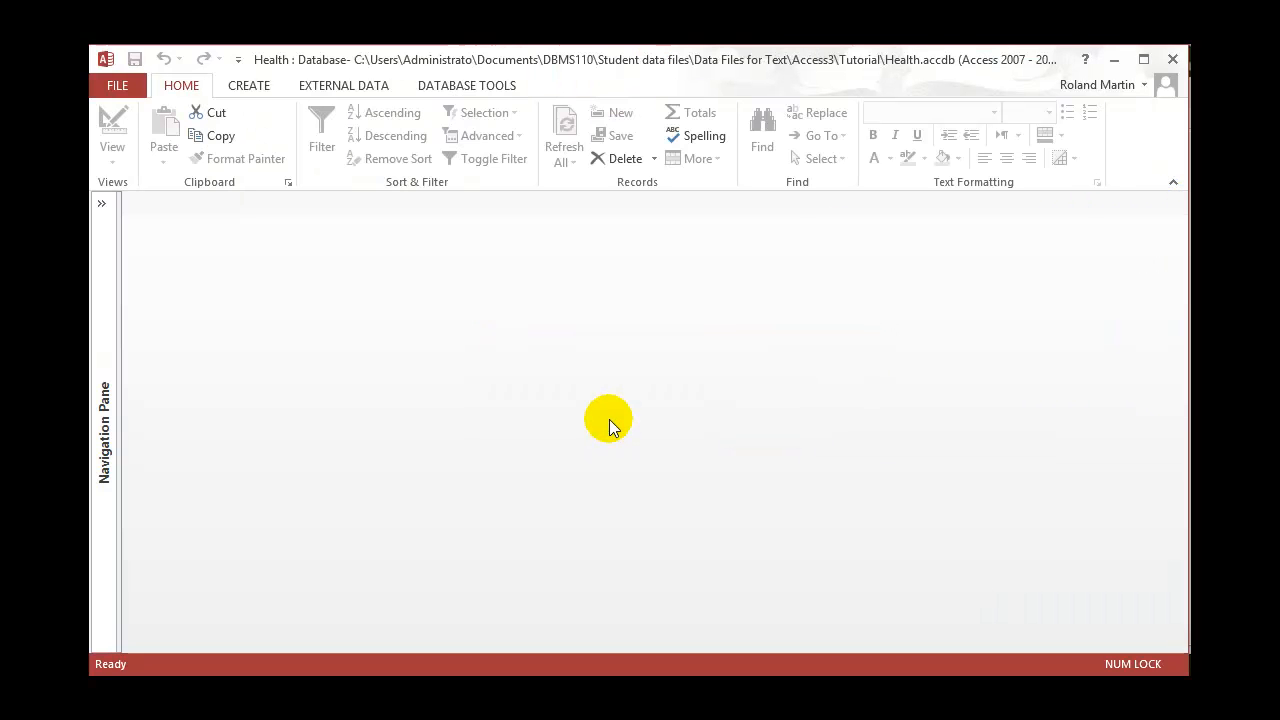
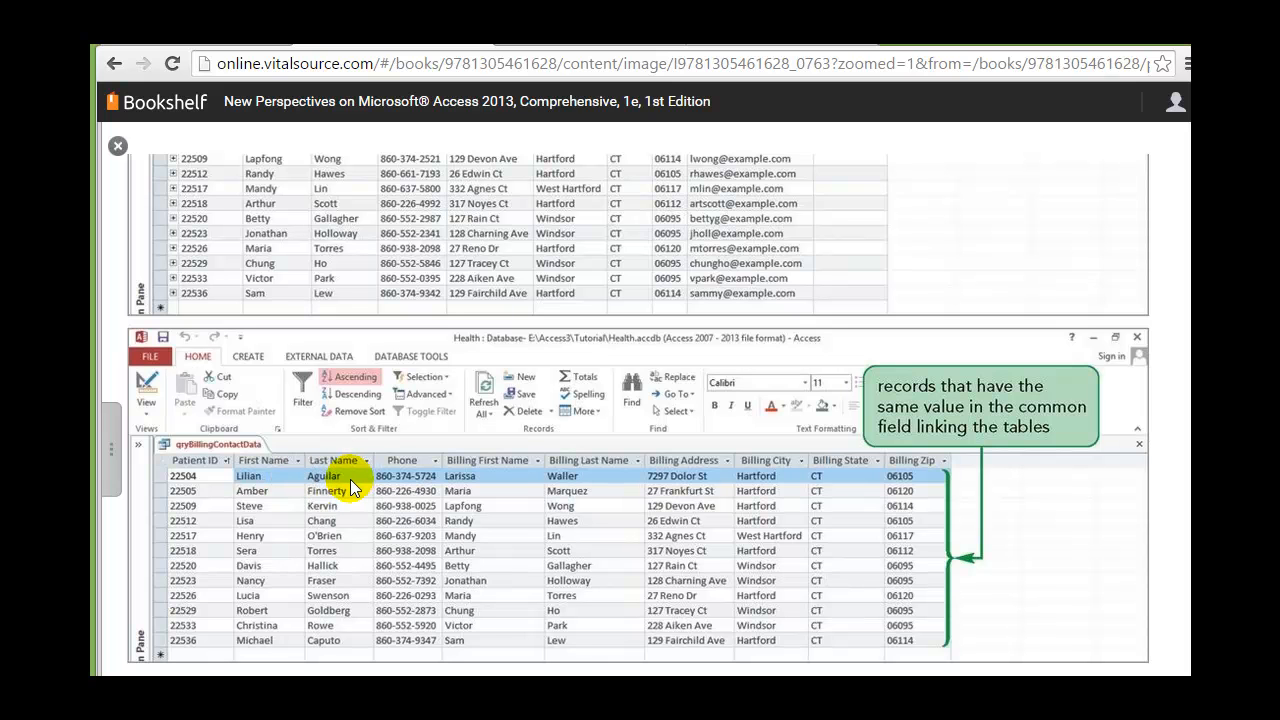
Compare the patient and billing contact tables with the qryBillingContactData results in the Bookshelf textbook figure.
{"action": "scroll", "coordinate": [350, 479], "scroll_direction": "up", "scroll_amount": 3}
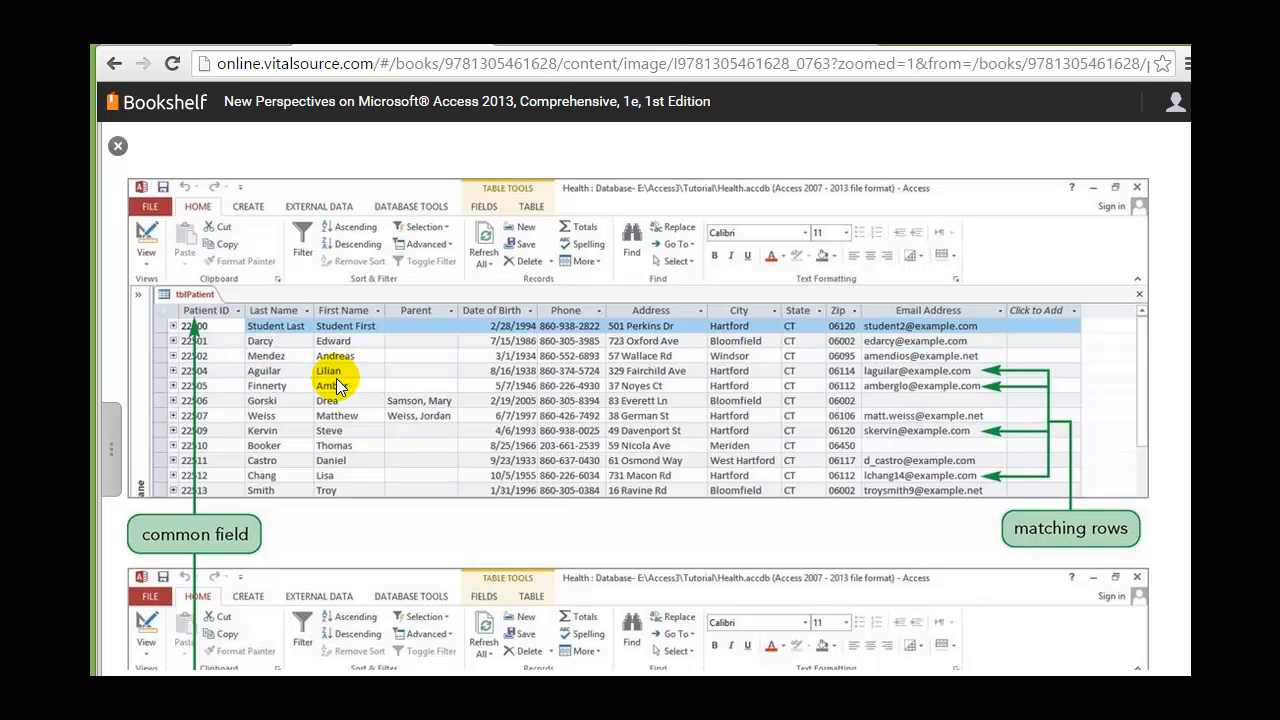
{"action": "scroll", "coordinate": [345, 400], "scroll_direction": "down", "scroll_amount": 5}
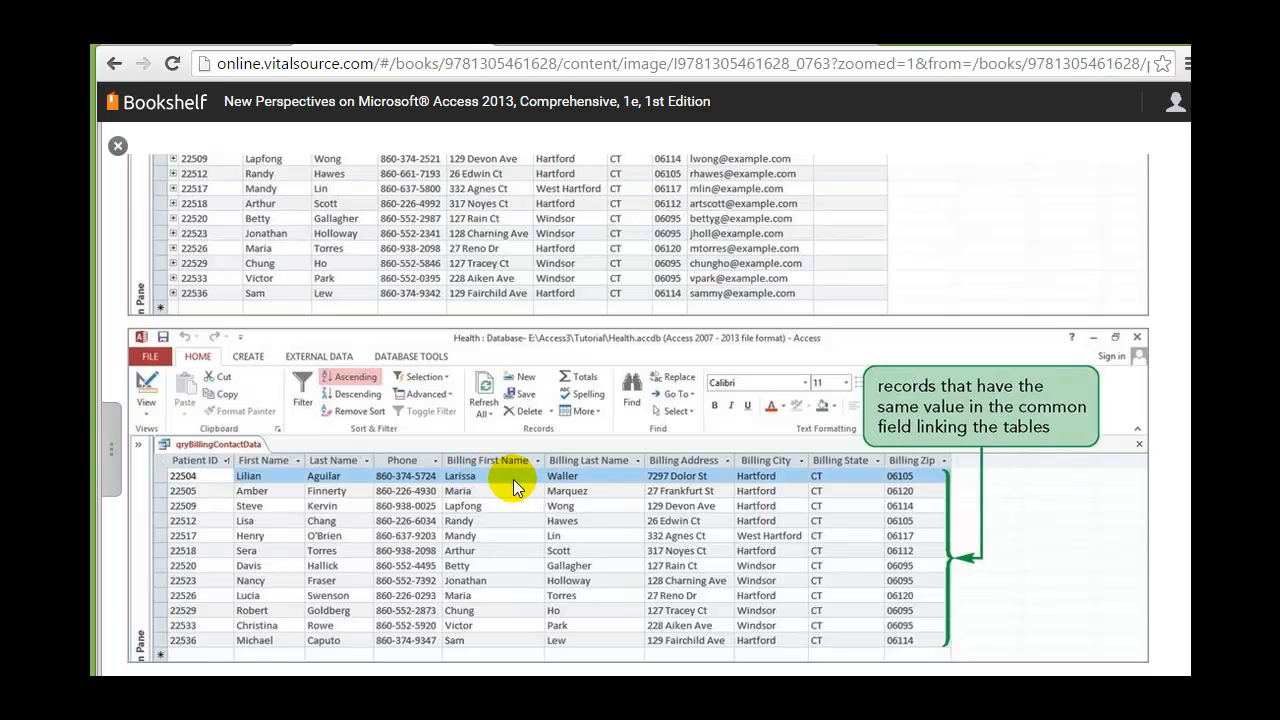
{"action": "scroll", "coordinate": [407, 418], "scroll_direction": "up", "scroll_amount": 3}
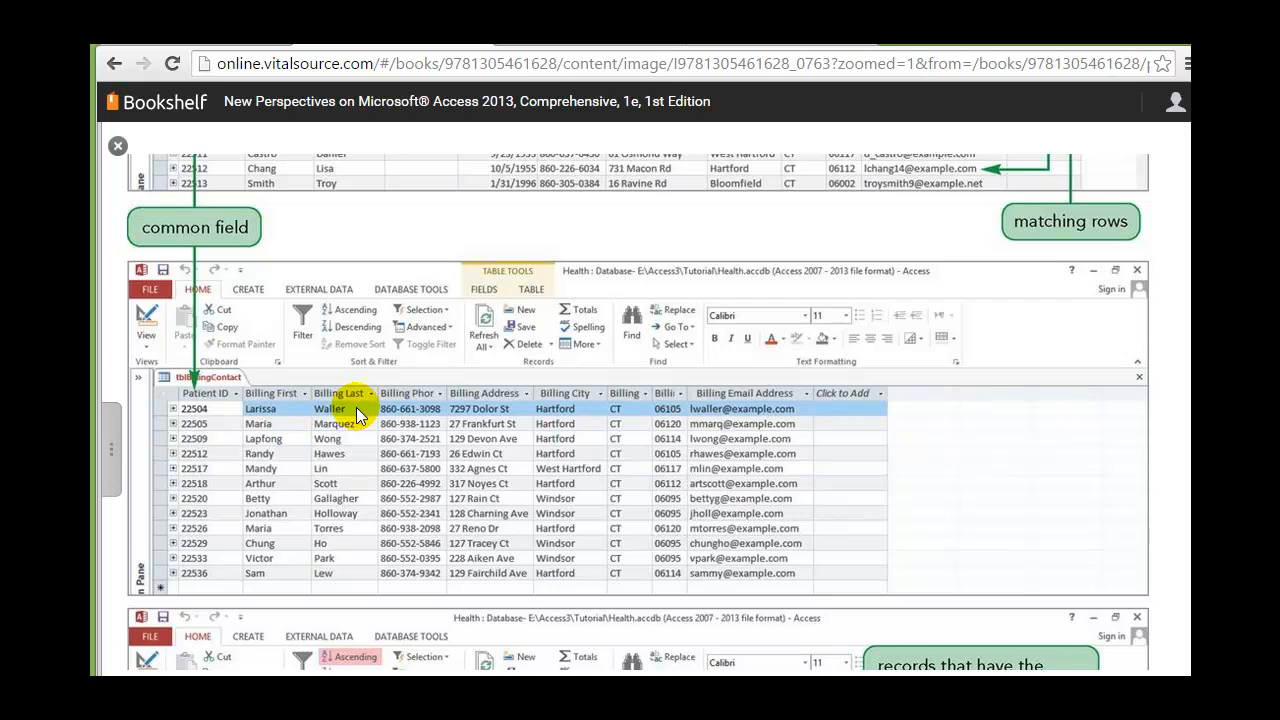
{"action": "scroll", "coordinate": [540, 450], "scroll_direction": "down", "scroll_amount": 3}
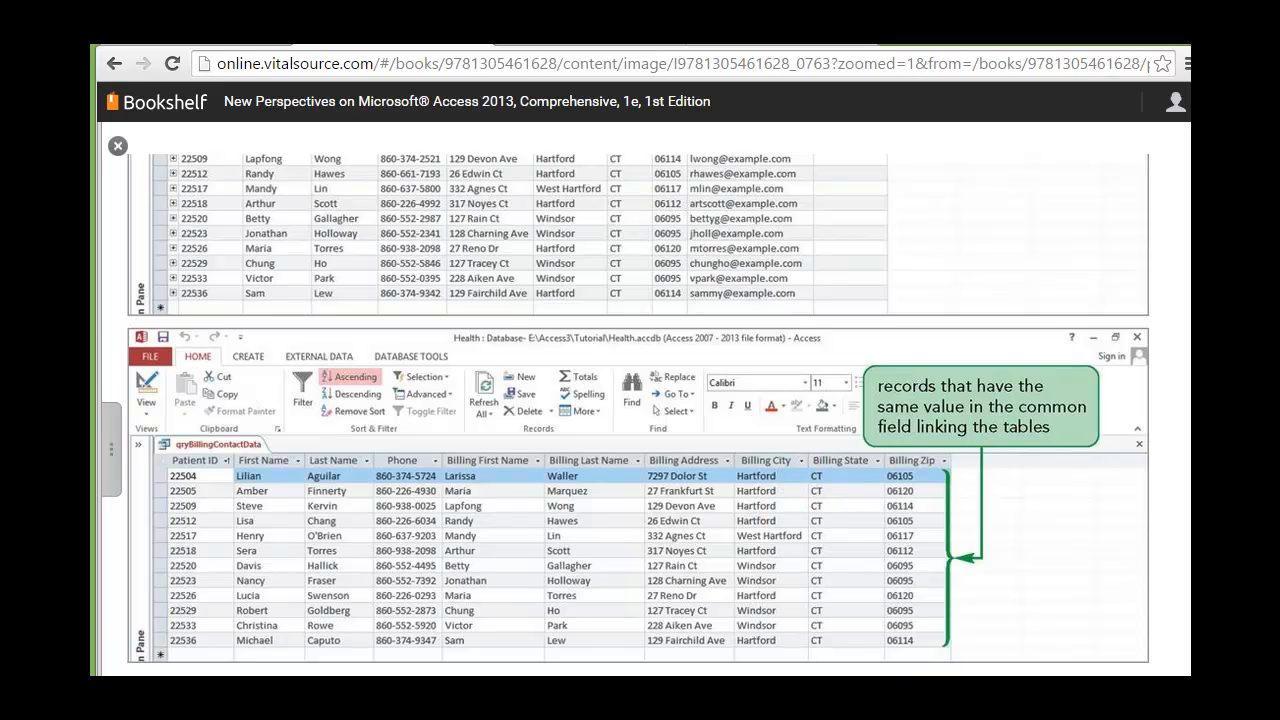
Examine the outer join figure, comparing tblPatient and tblBillingContact with the qryPatientBillingOuterJoin results.
{"action": "key", "text": "ctrl+Tab"}
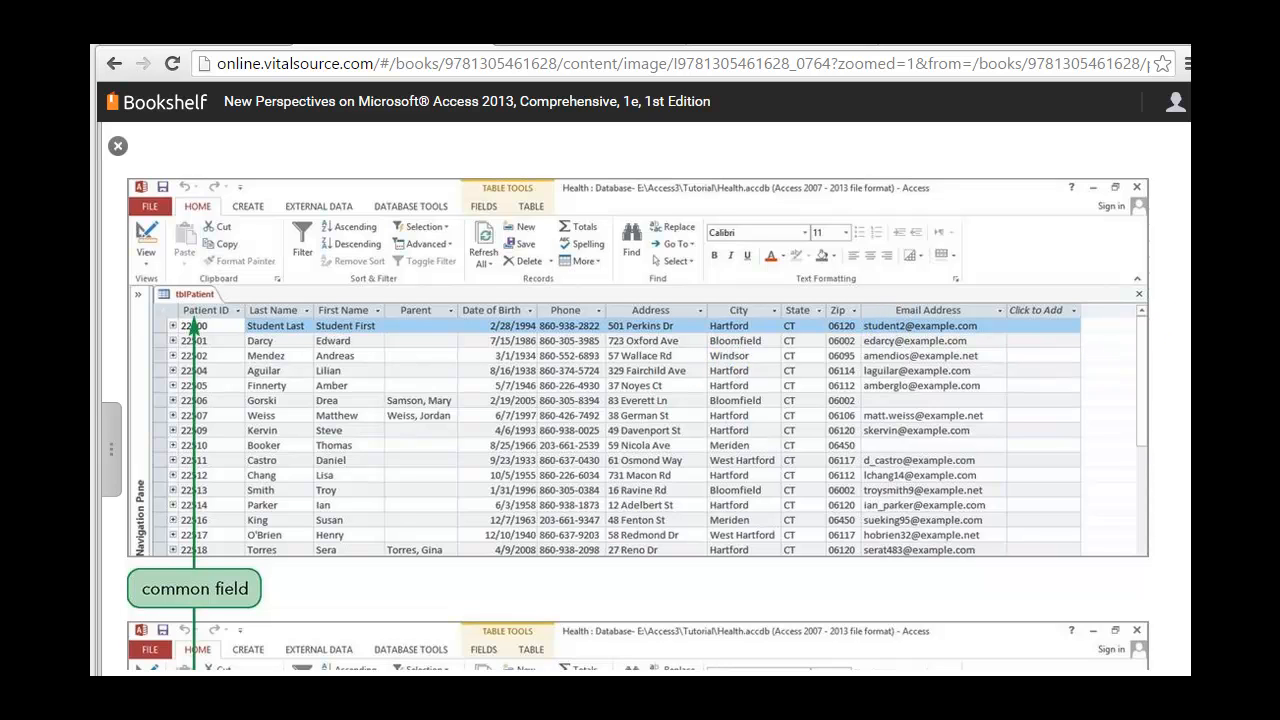
{"action": "scroll", "coordinate": [640, 400], "scroll_direction": "down", "scroll_amount": 2}
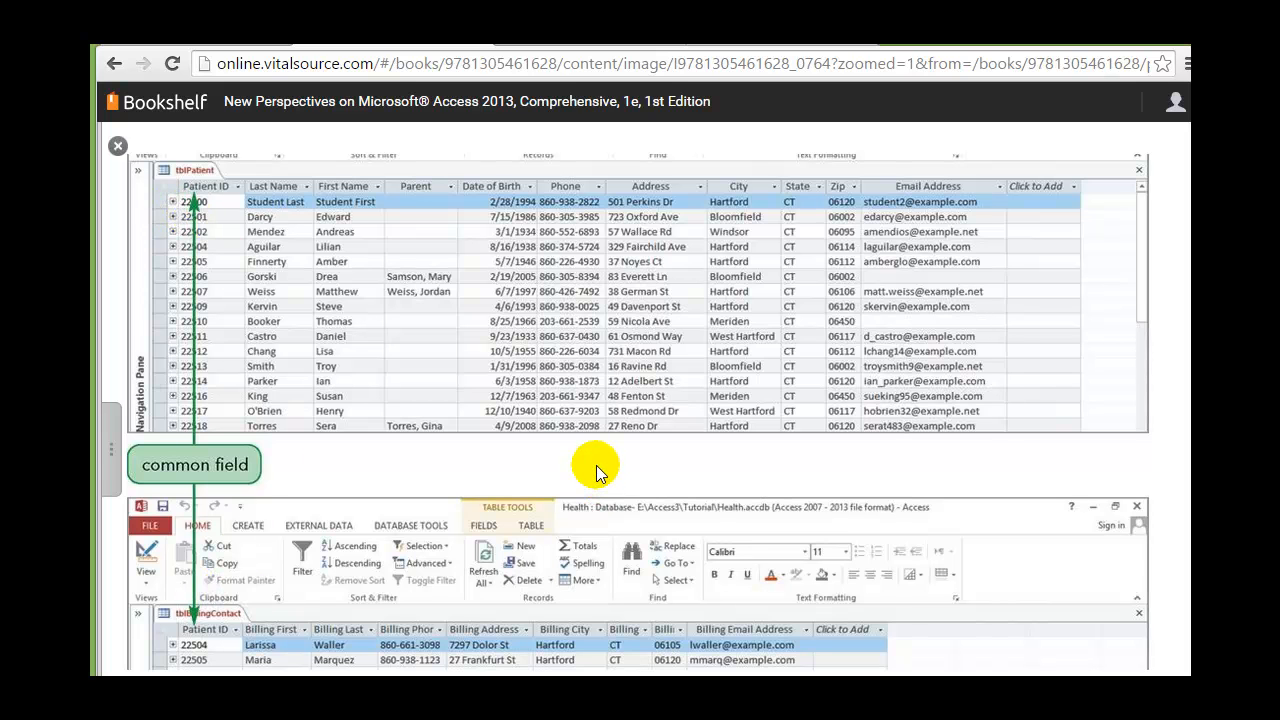
{"action": "scroll", "coordinate": [596, 472], "scroll_direction": "down", "scroll_amount": 4}
{"action": "scroll", "coordinate": [596, 472], "scroll_direction": "down", "scroll_amount": 5}
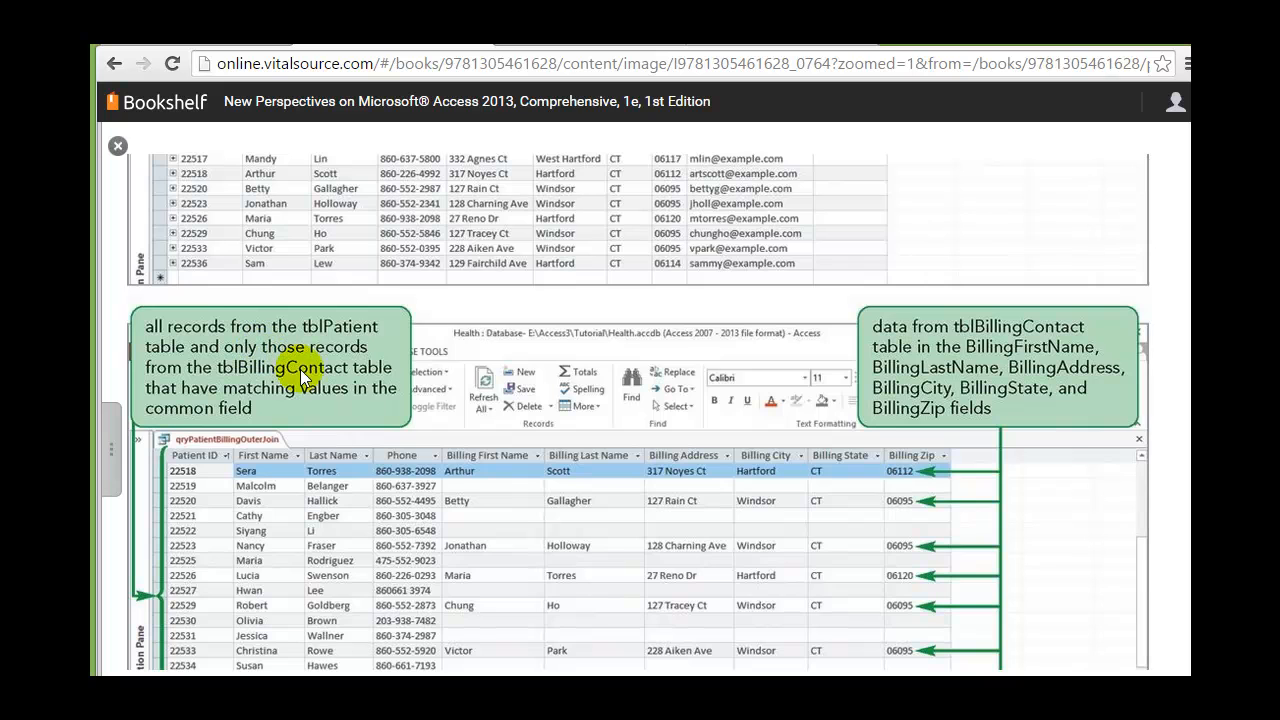
{"action": "scroll", "coordinate": [329, 372], "scroll_direction": "up", "scroll_amount": 4}
{"action": "scroll", "coordinate": [329, 372], "scroll_direction": "up", "scroll_amount": 1}
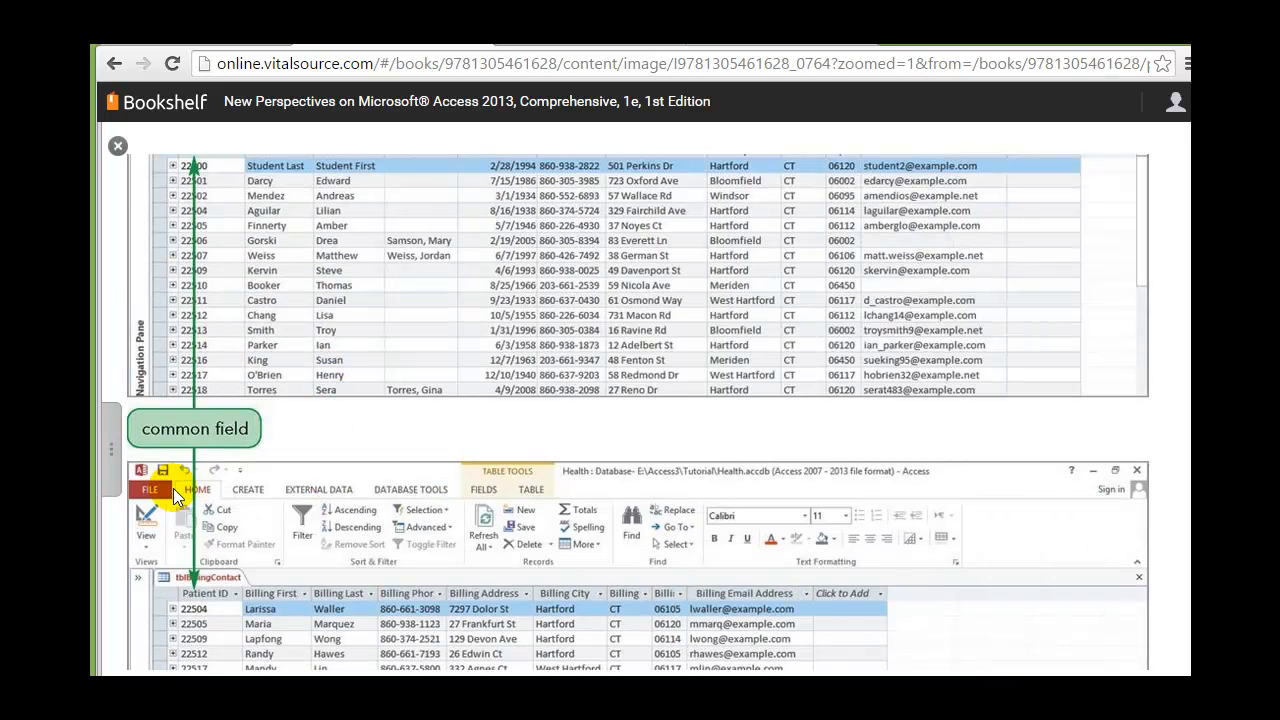
{"action": "scroll", "coordinate": [352, 508], "scroll_direction": "down", "scroll_amount": 4}
{"action": "scroll", "coordinate": [352, 508], "scroll_direction": "down", "scroll_amount": 2}
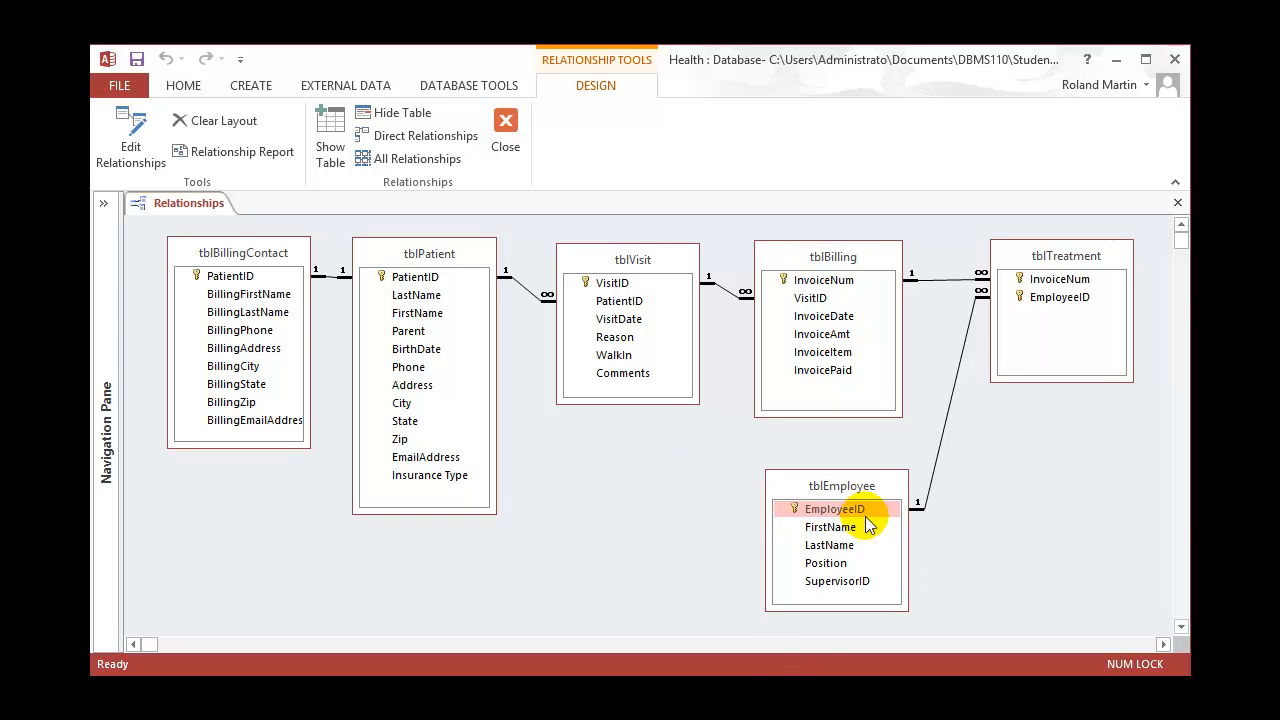
Review the join type options for the relationship between tblPatient and tblVisit without changing them, and close the relationships layout.
{"action": "right_click", "coordinate": [536, 300]}
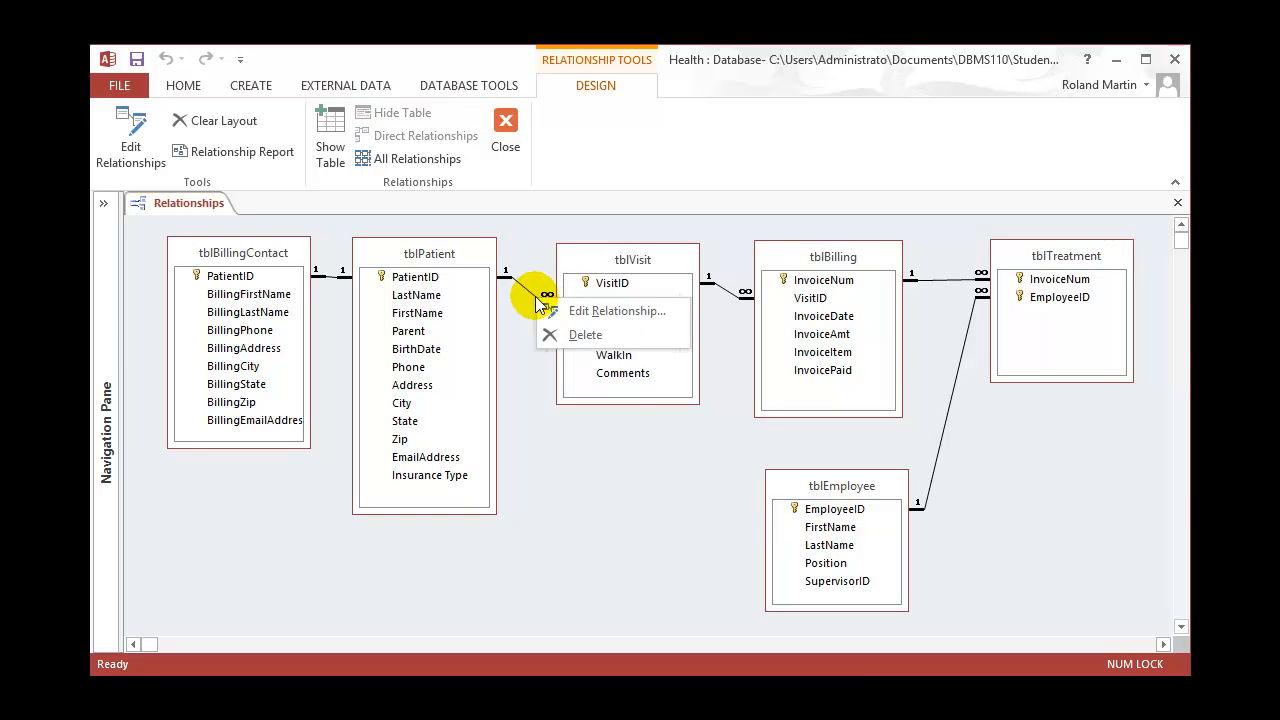
{"action": "left_click", "coordinate": [617, 311]}
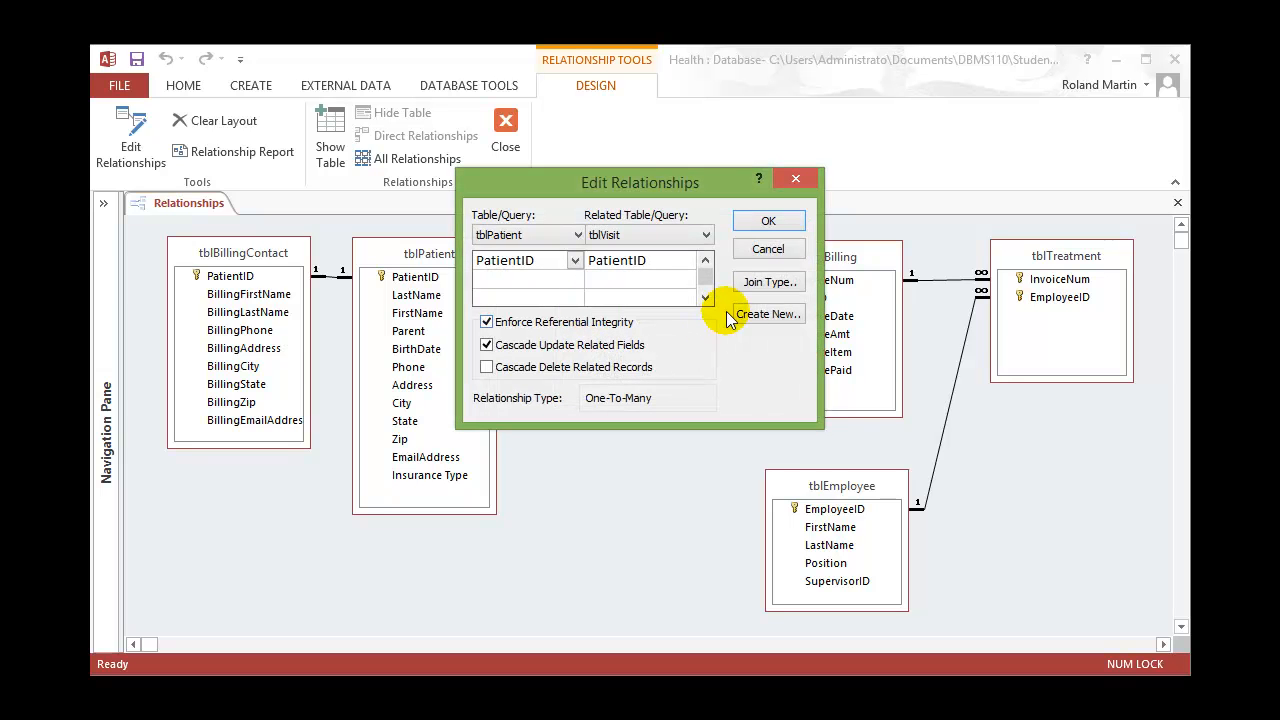
{"action": "left_click", "coordinate": [766, 283]}
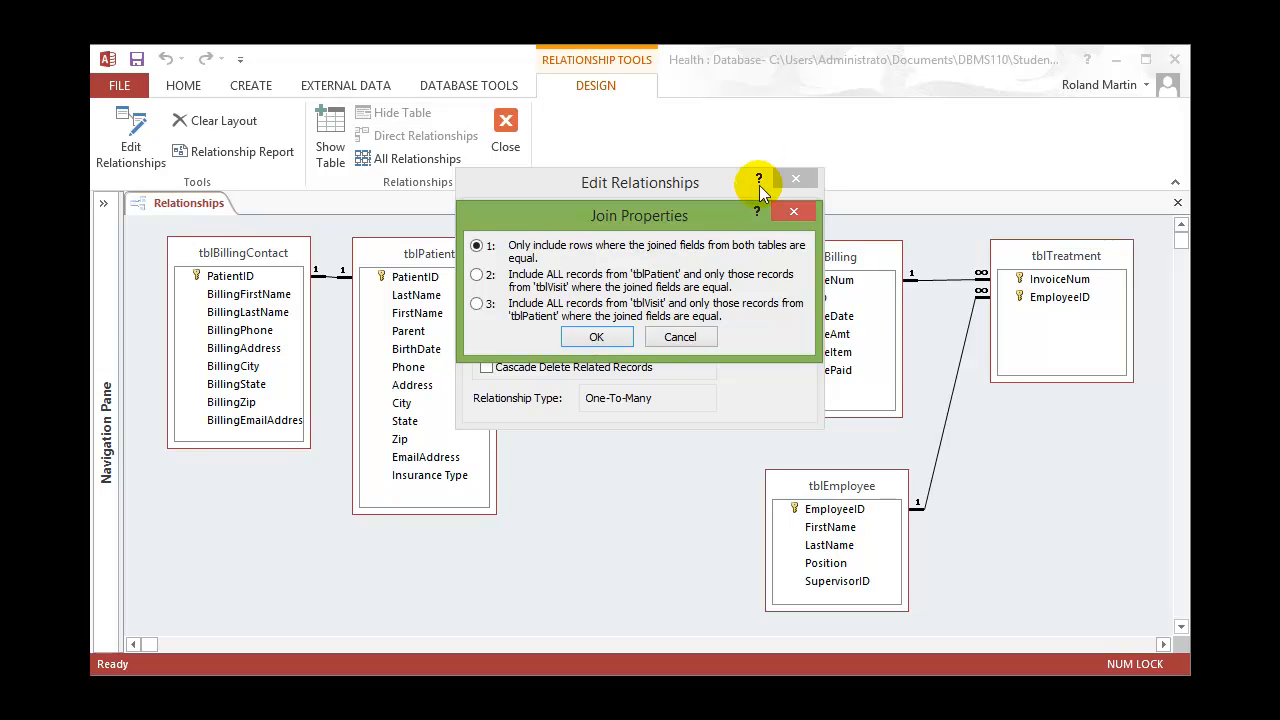
{"action": "left_click", "coordinate": [684, 338]}
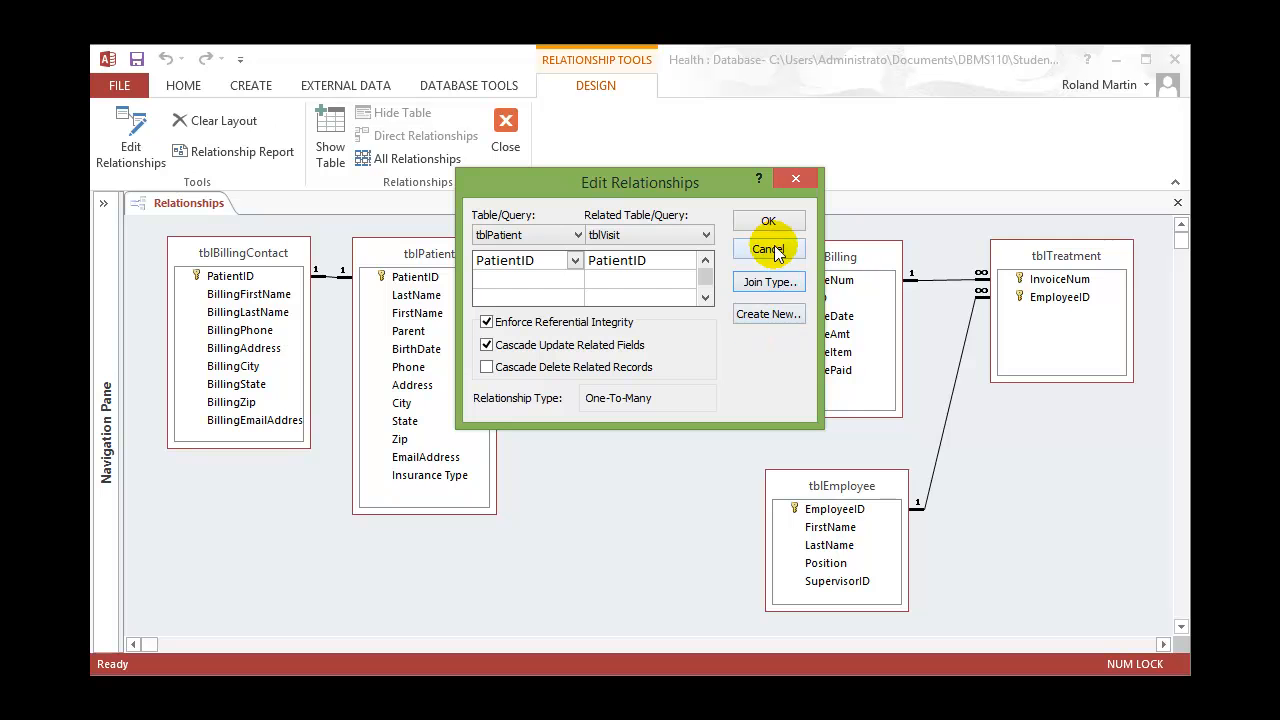
{"action": "left_click", "coordinate": [769, 249]}
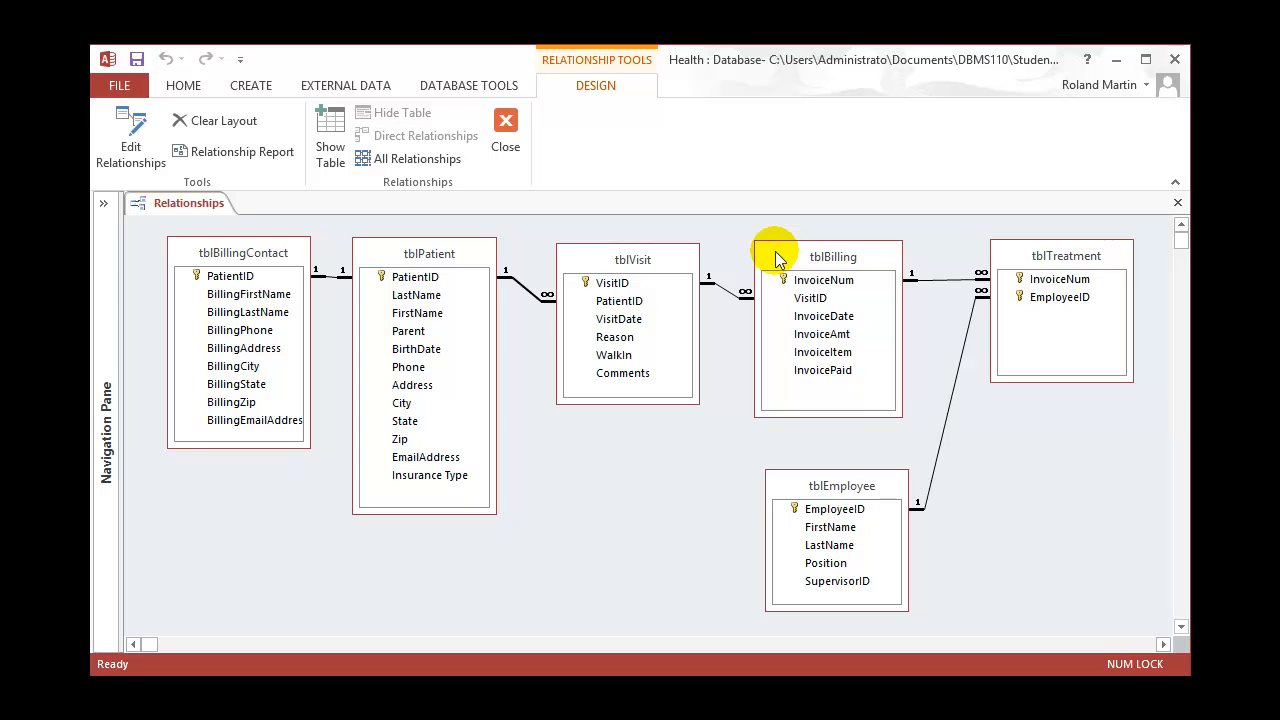
{"action": "left_click", "coordinate": [1177, 203]}
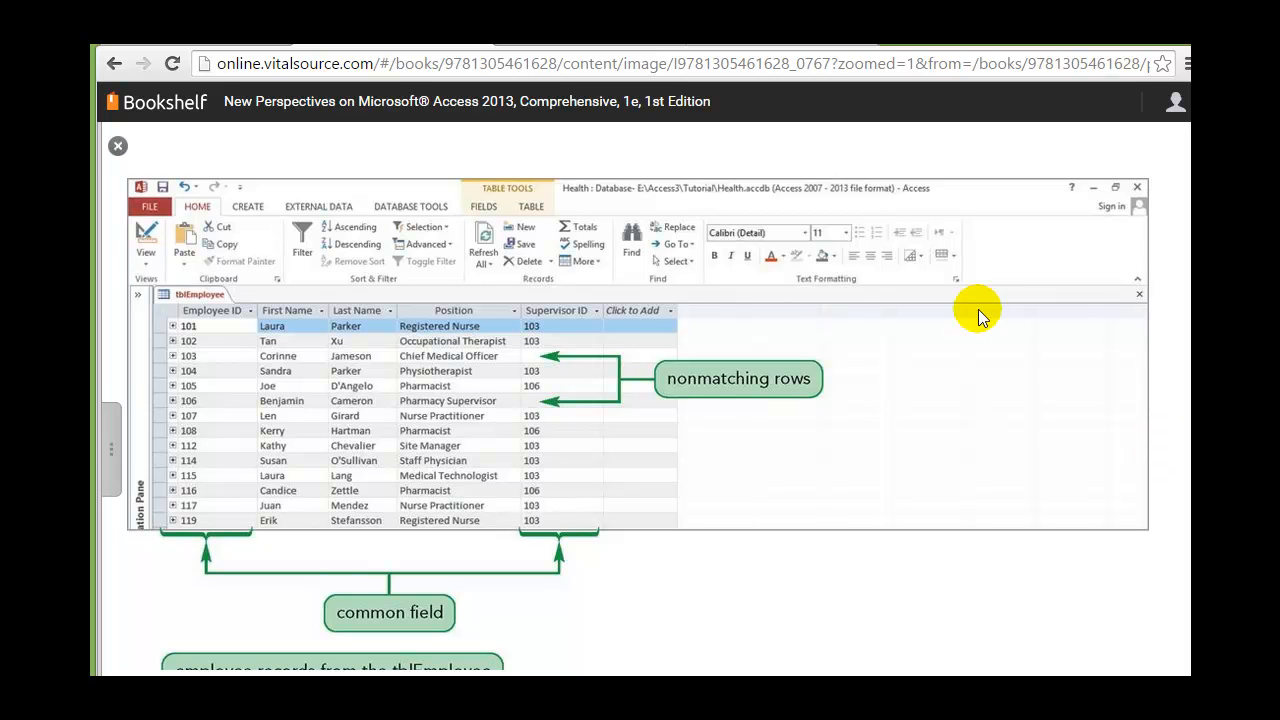
Read the textbook's self-join reference and the steps for creating the self-join query on tblEmployee.
{"action": "scroll", "coordinate": [910, 352], "scroll_direction": "down", "scroll_amount": 4}
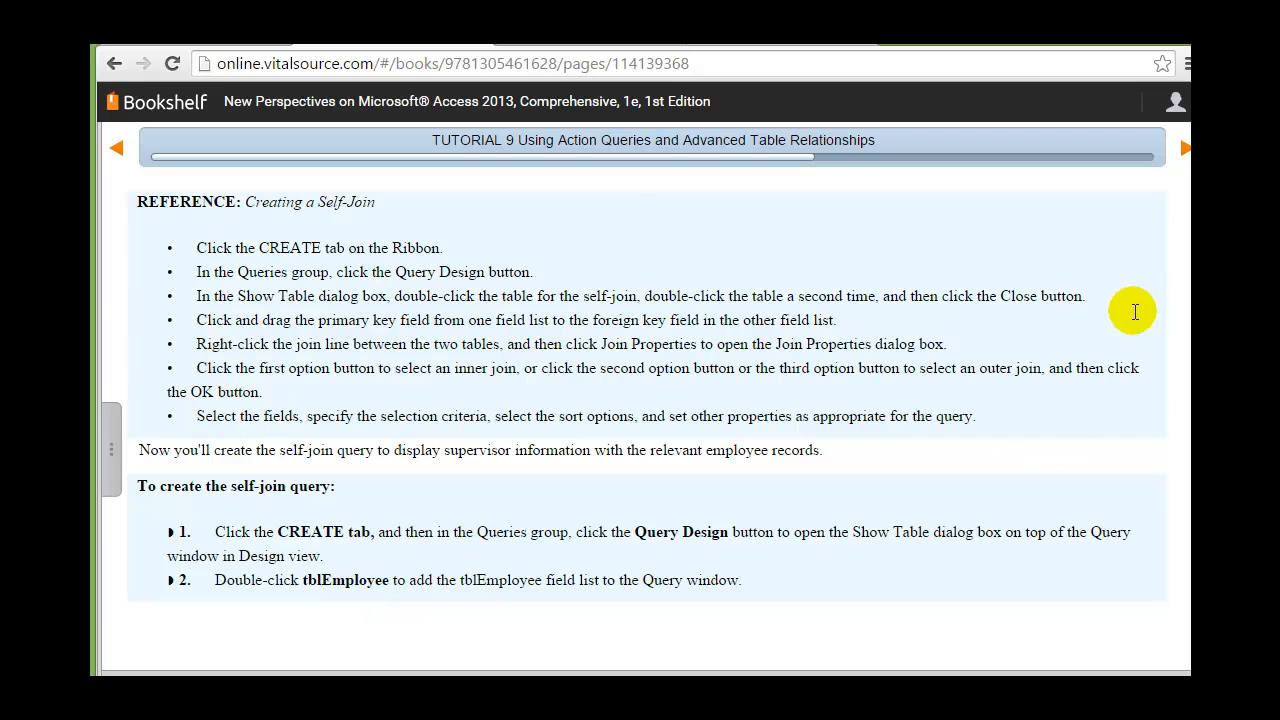
{"action": "left_click", "coordinate": [1186, 148]}
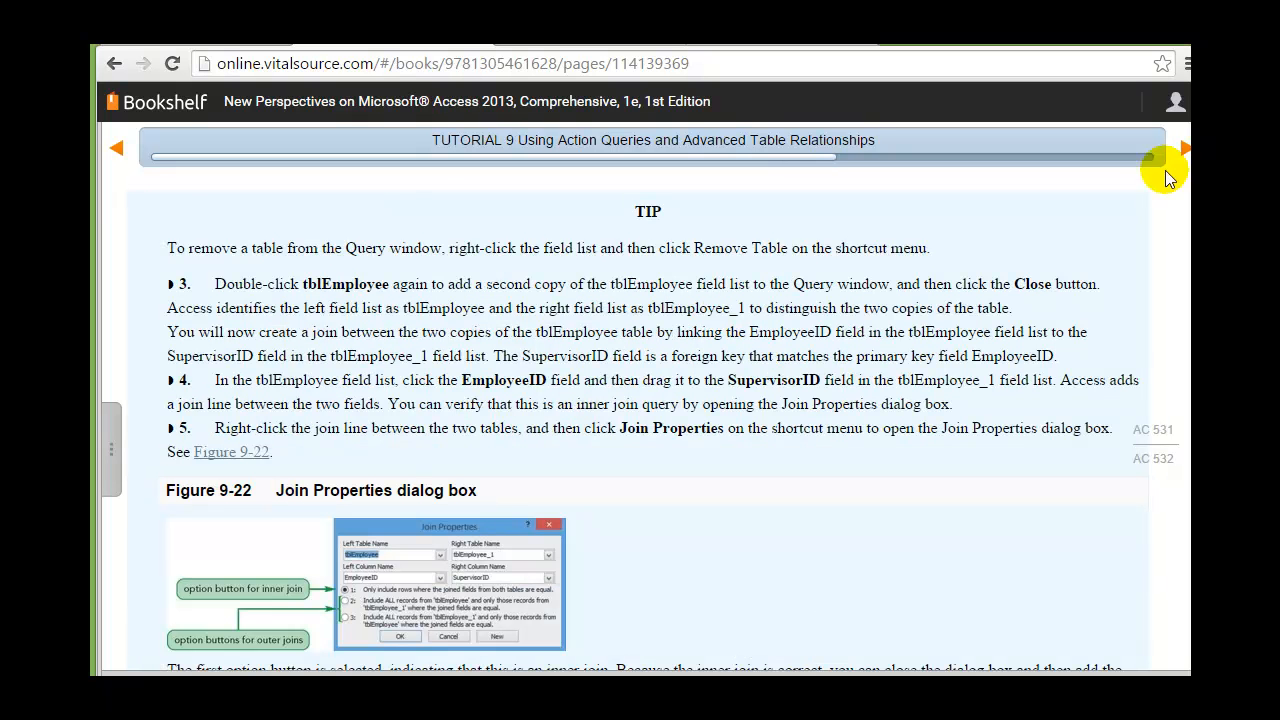
{"action": "scroll", "coordinate": [1048, 340], "scroll_direction": "down", "scroll_amount": 3}
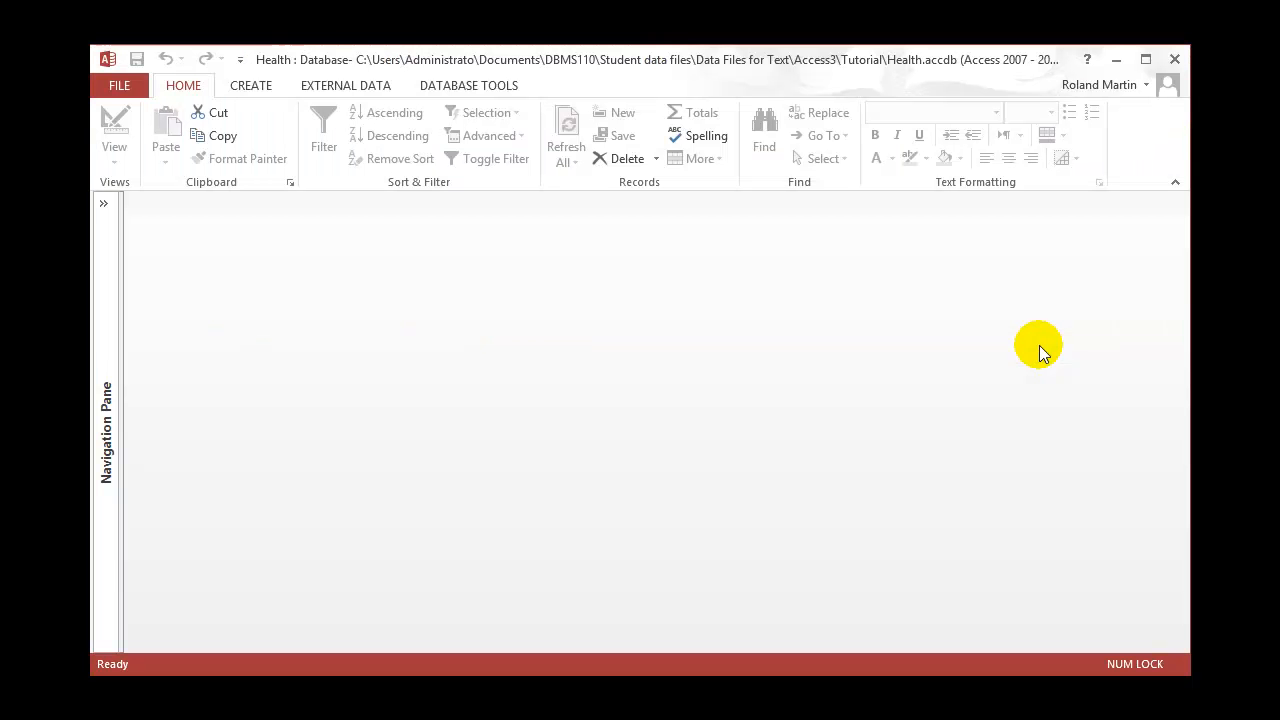
In Access, create a query in Design view with tblEmployee and enlarge its field list to show all fields.
{"action": "left_click", "coordinate": [250, 86]}
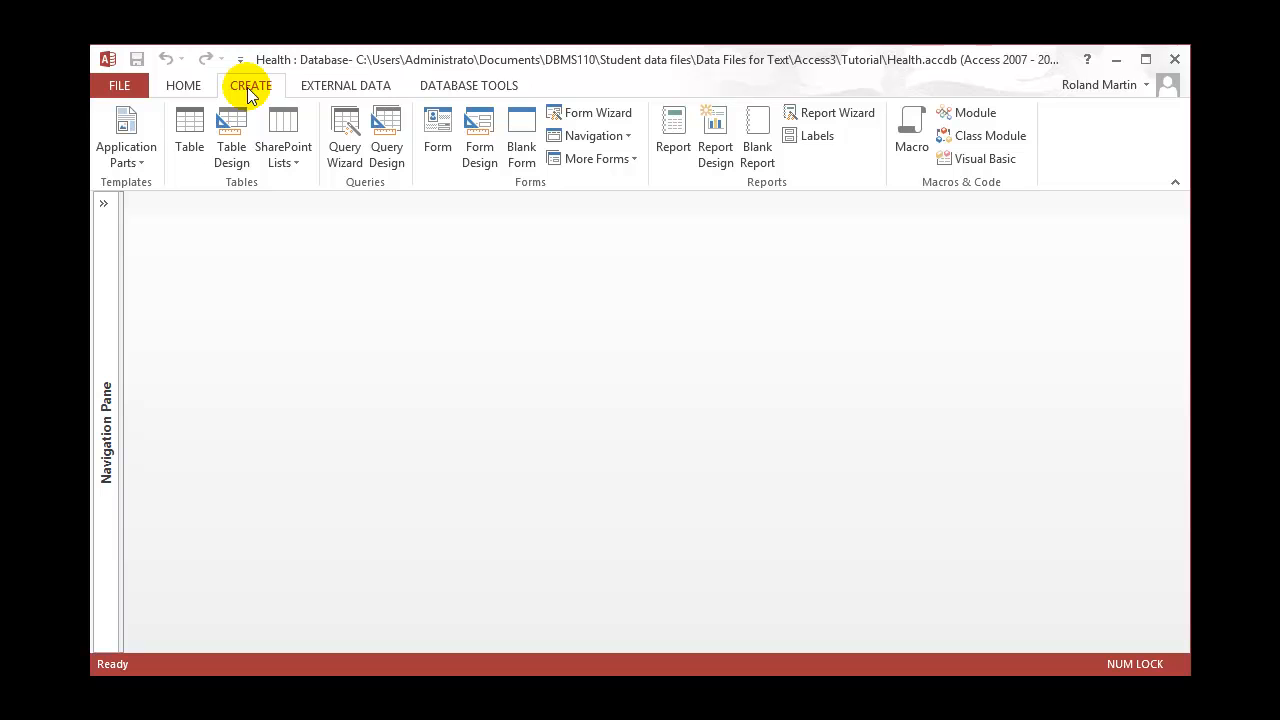
{"action": "left_click", "coordinate": [391, 142]}
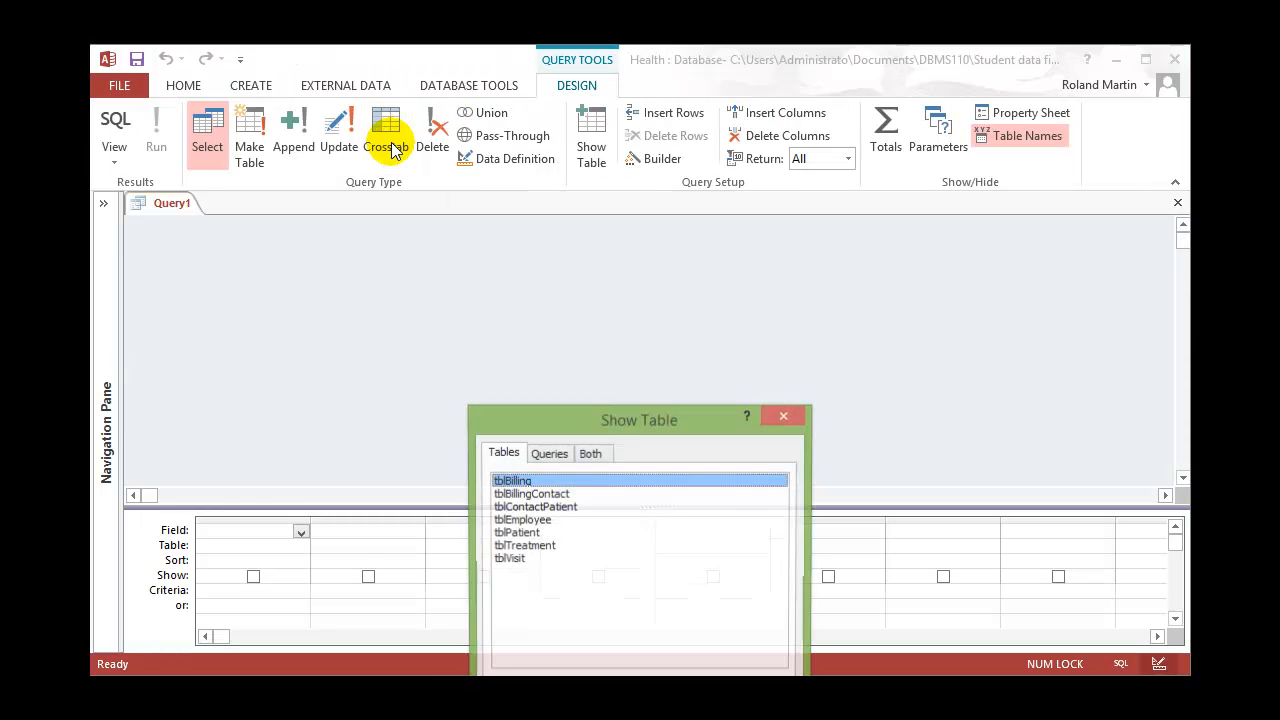
{"action": "left_click_drag", "start_coordinate": [636, 419], "coordinate": [661, 300]}
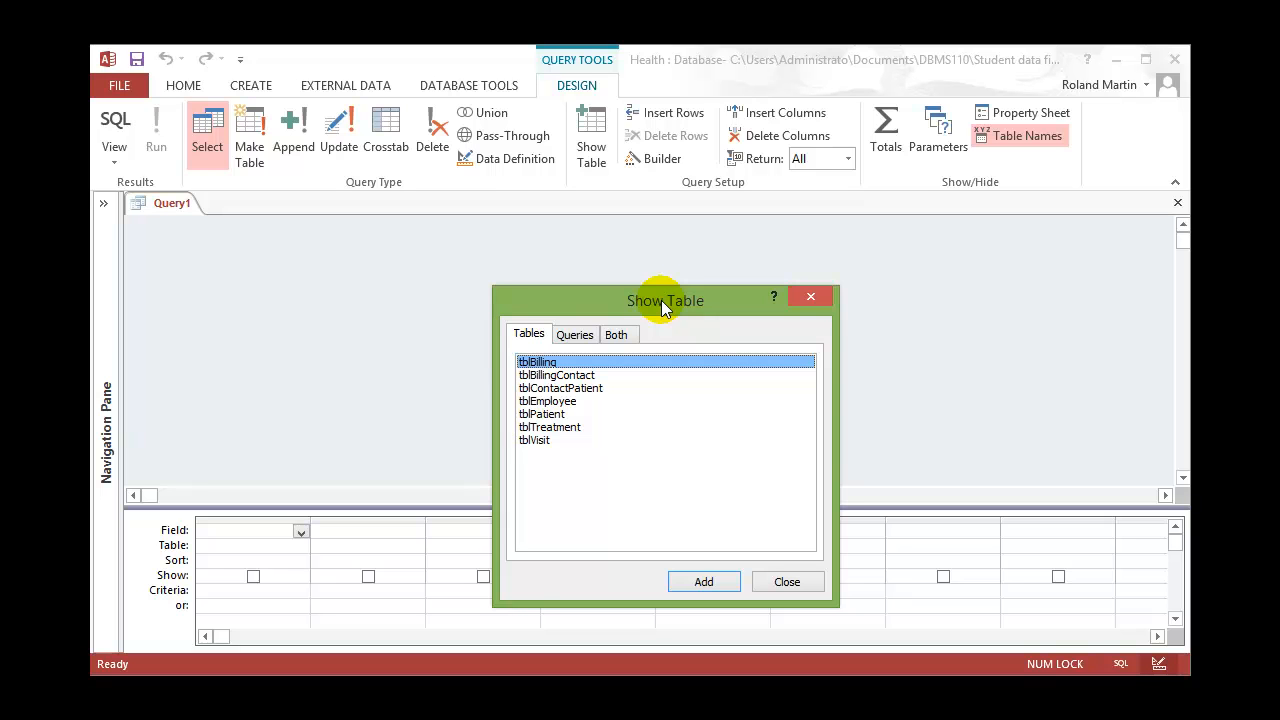
{"action": "double_click", "coordinate": [555, 401]}
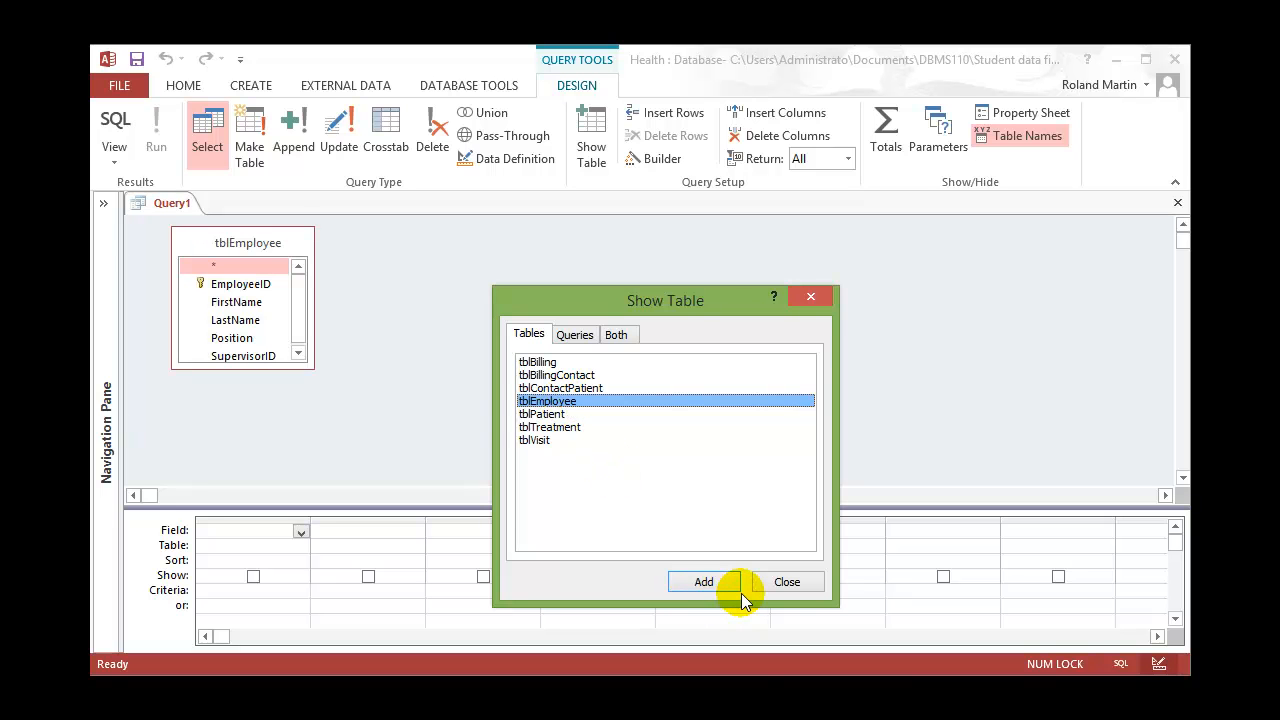
{"action": "left_click", "coordinate": [787, 582]}
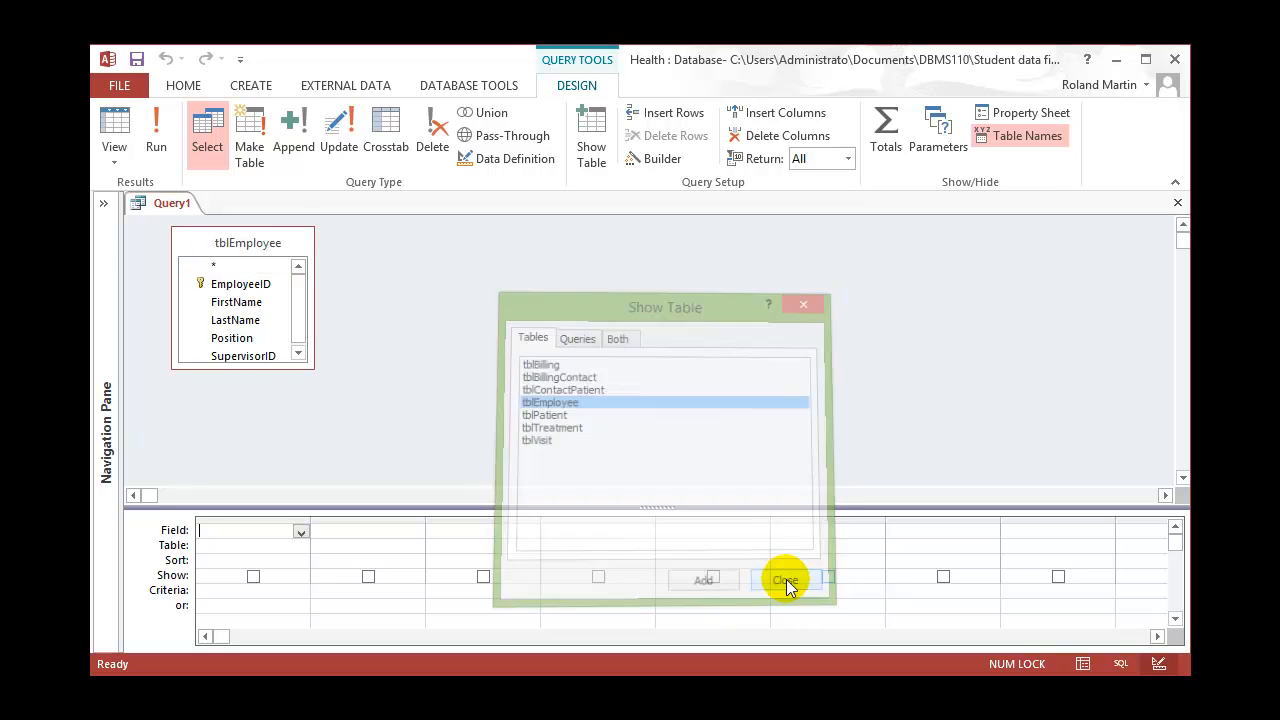
{"action": "left_click_drag", "start_coordinate": [246, 368], "coordinate": [254, 393]}
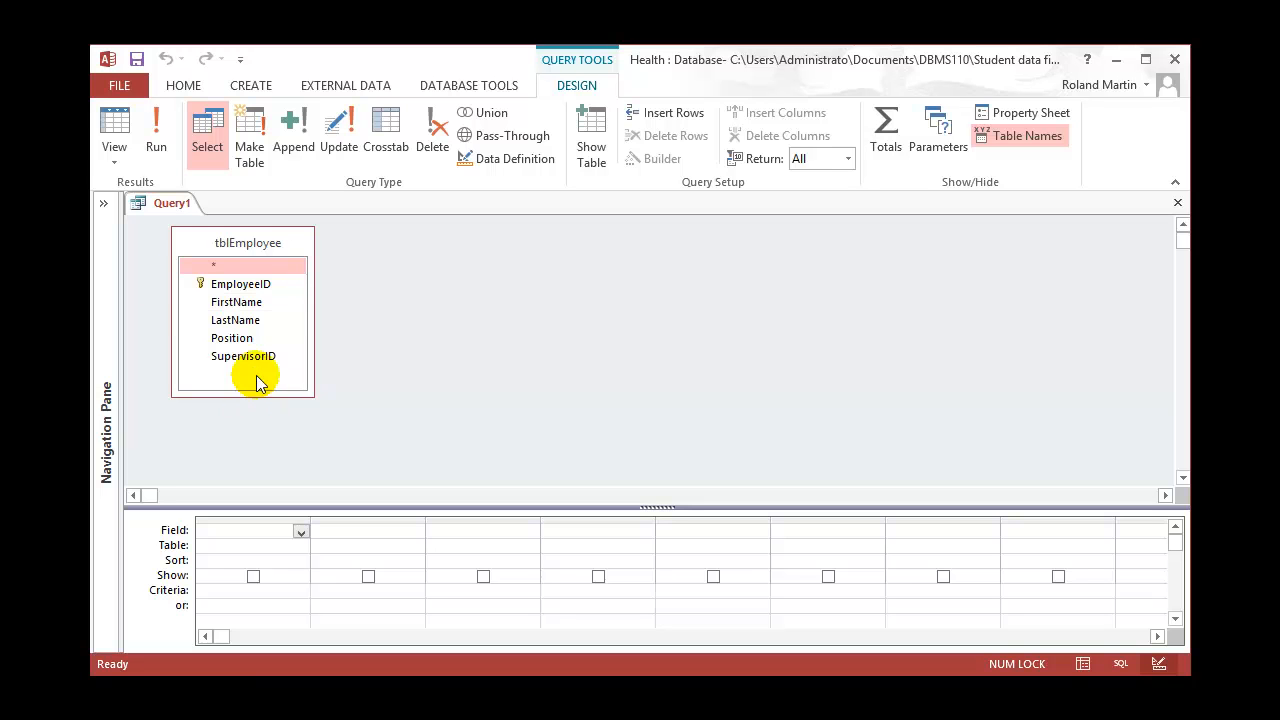
{"action": "left_click", "coordinate": [209, 170]}
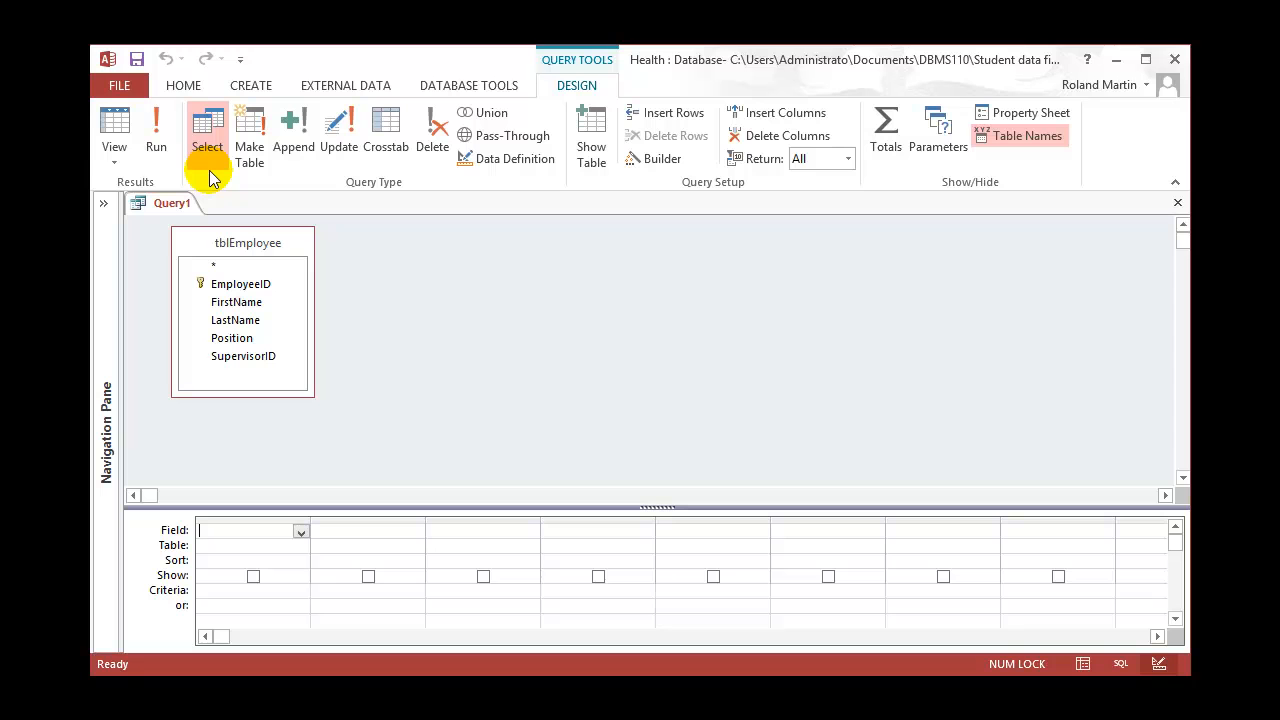
Add a second copy of tblEmployee to the query and enlarge its field list to show all fields.
{"action": "right_click", "coordinate": [407, 256]}
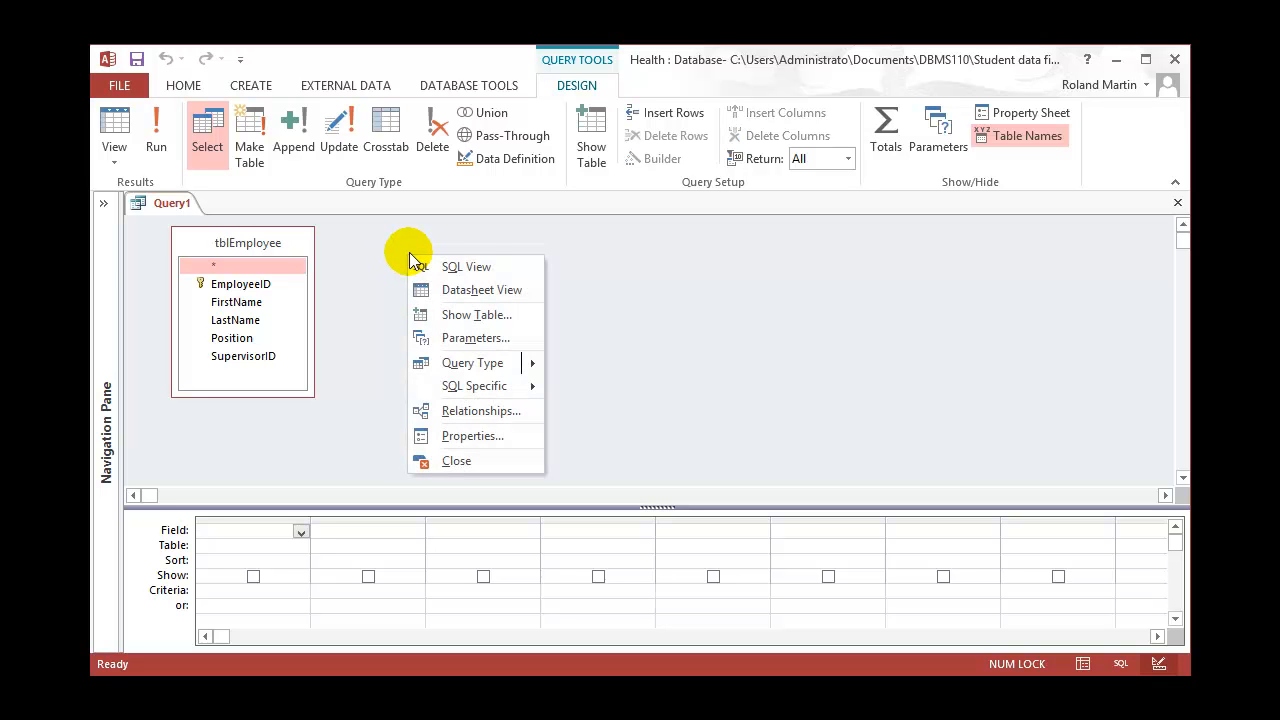
{"action": "left_click", "coordinate": [457, 314]}
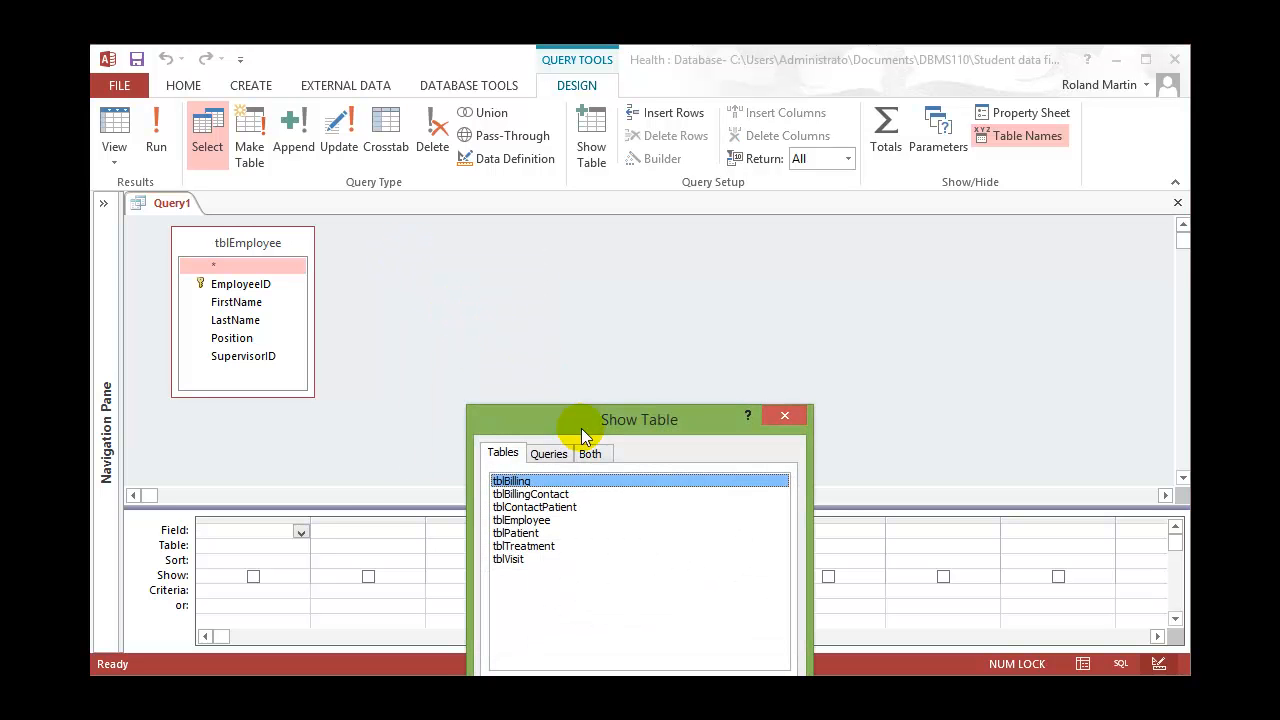
{"action": "left_click_drag", "start_coordinate": [596, 424], "coordinate": [670, 319]}
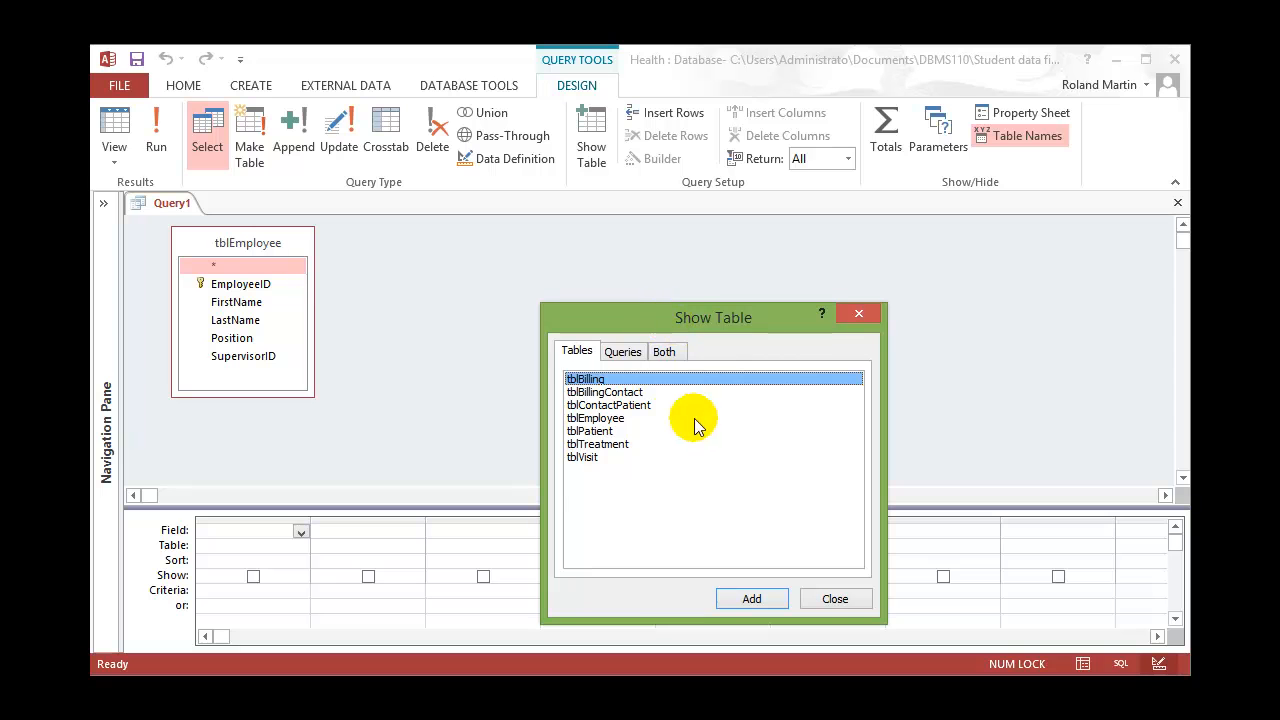
{"action": "left_click", "coordinate": [605, 420]}
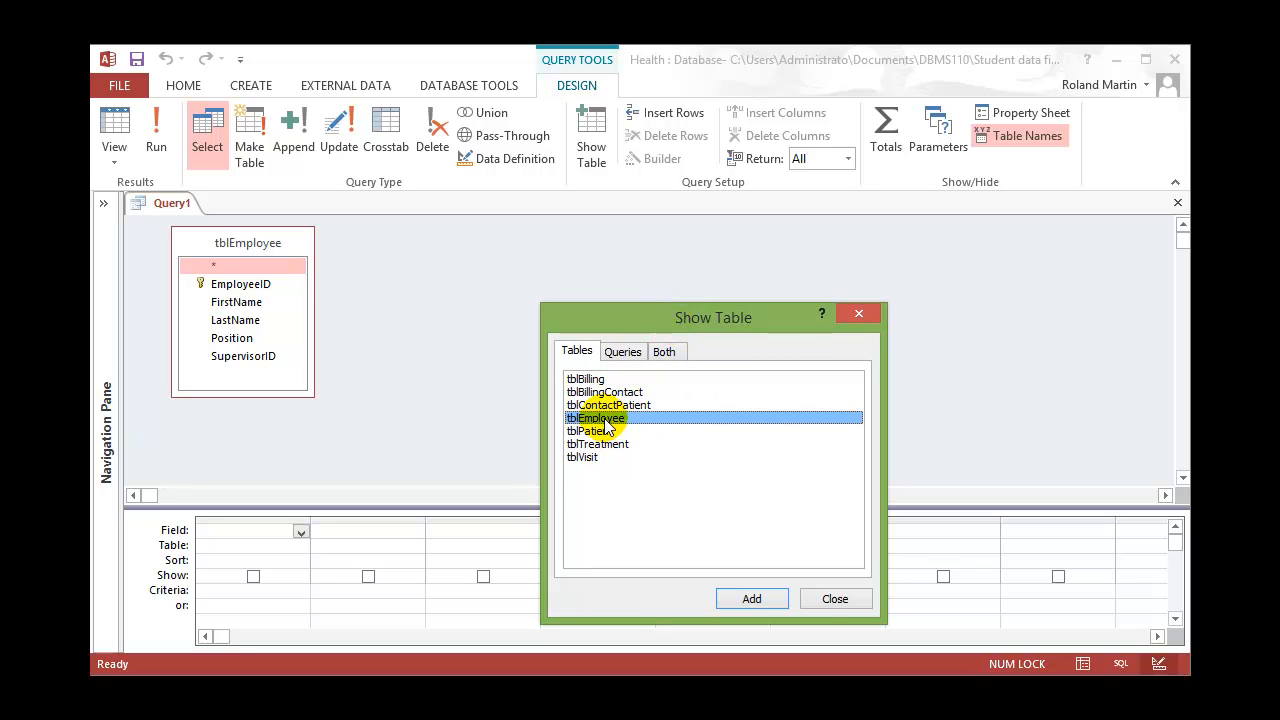
{"action": "double_click", "coordinate": [605, 420]}
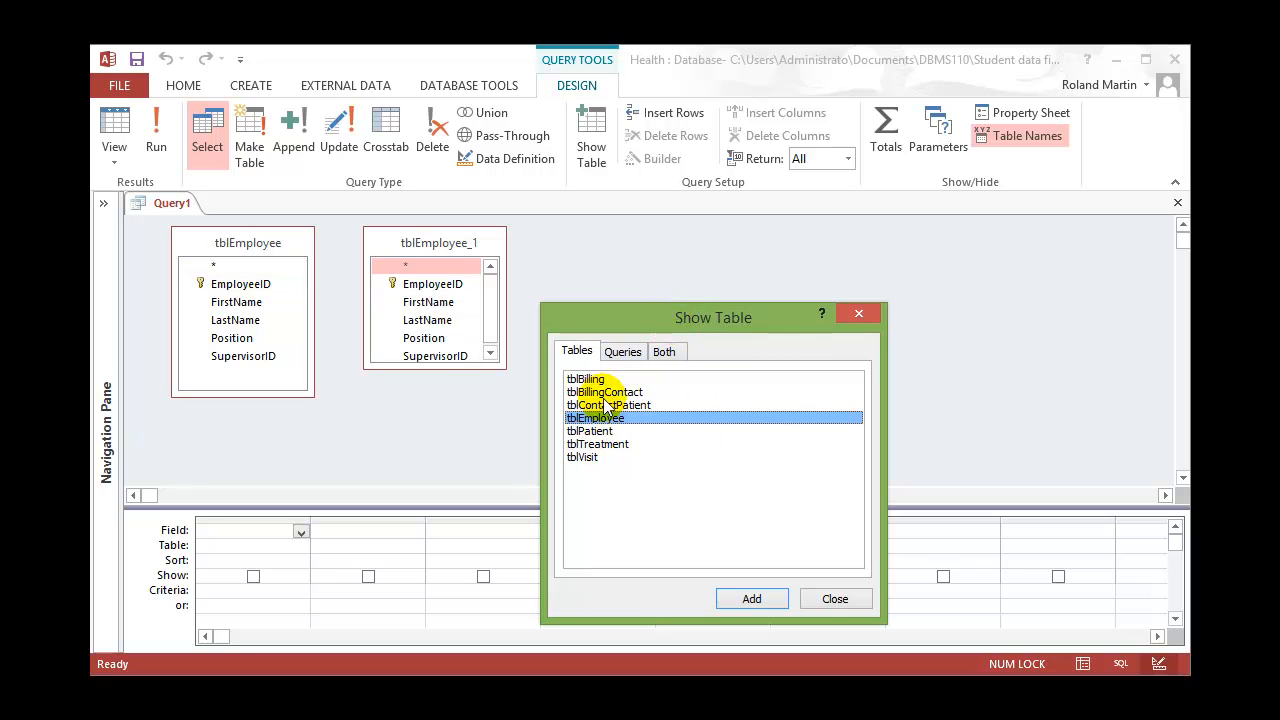
{"action": "left_click", "coordinate": [832, 598]}
{"action": "left_click_drag", "start_coordinate": [460, 368], "coordinate": [474, 396]}
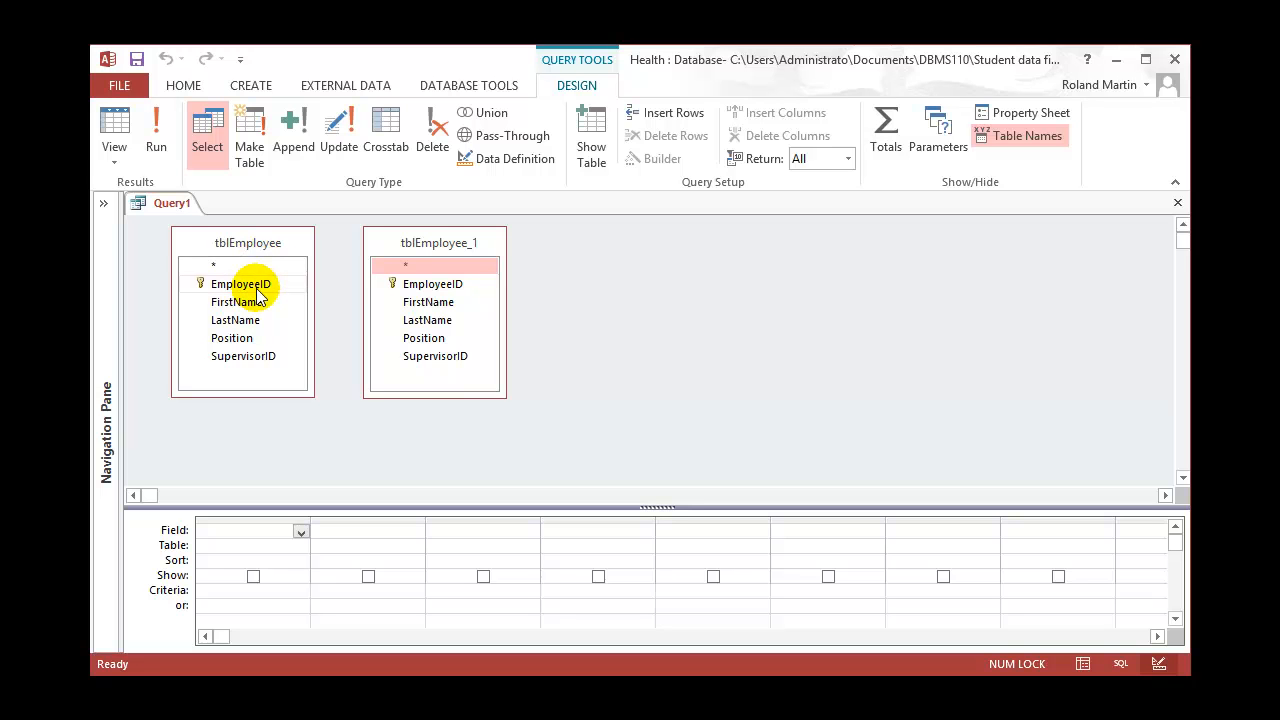
Join EmployeeID in tblEmployee to SupervisorID in tblEmployee_1, and check the join properties without changing them.
{"action": "left_click_drag", "start_coordinate": [258, 292], "coordinate": [427, 364]}
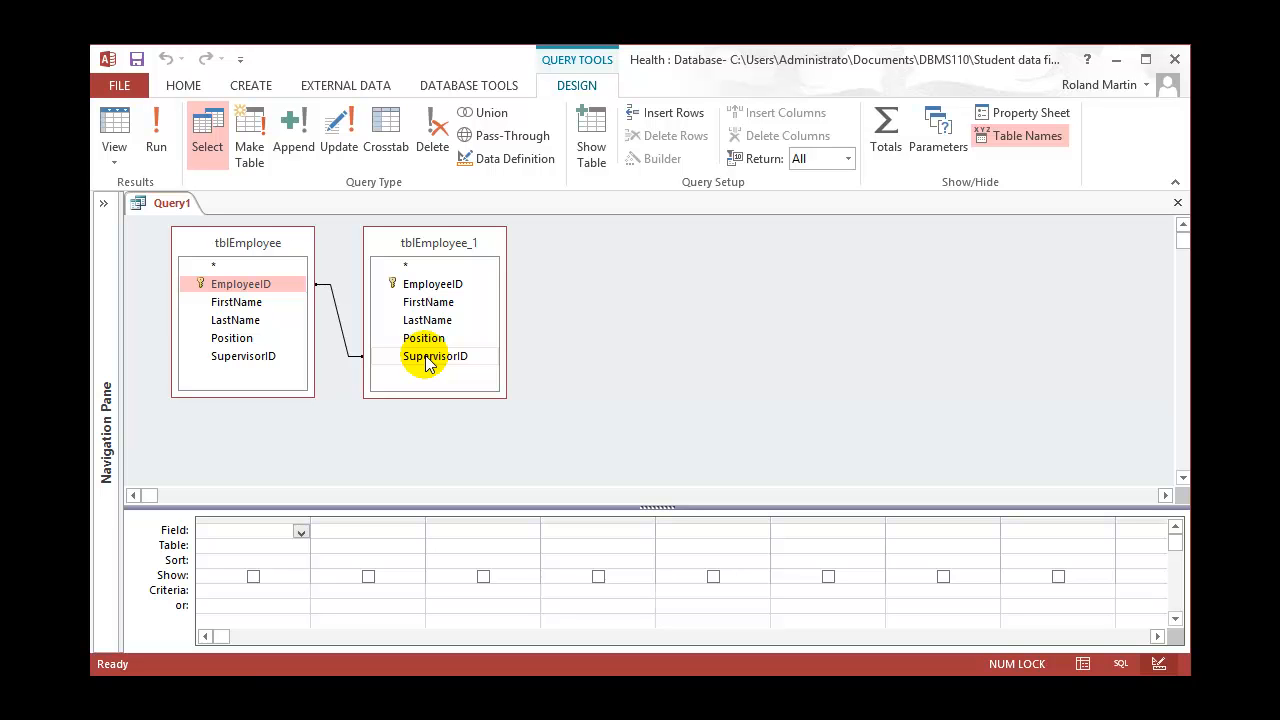
{"action": "right_click", "coordinate": [338, 322]}
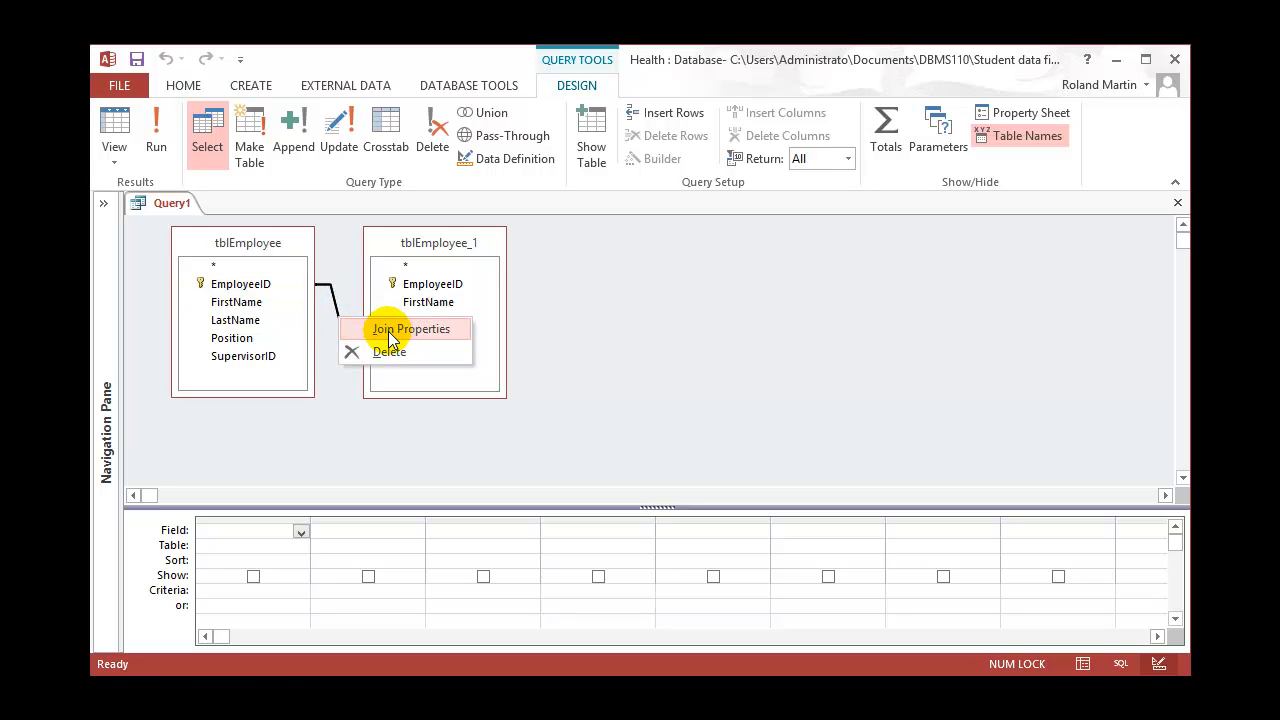
{"action": "left_click", "coordinate": [389, 333]}
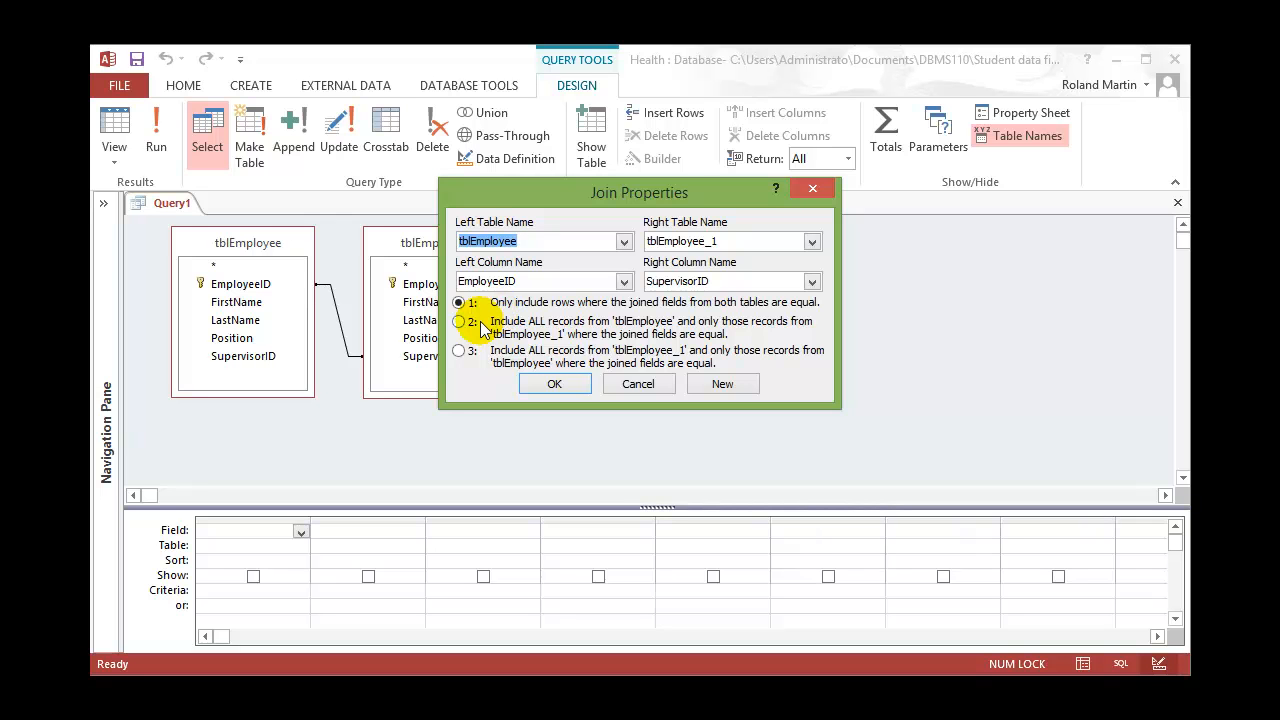
{"action": "left_click", "coordinate": [645, 385]}
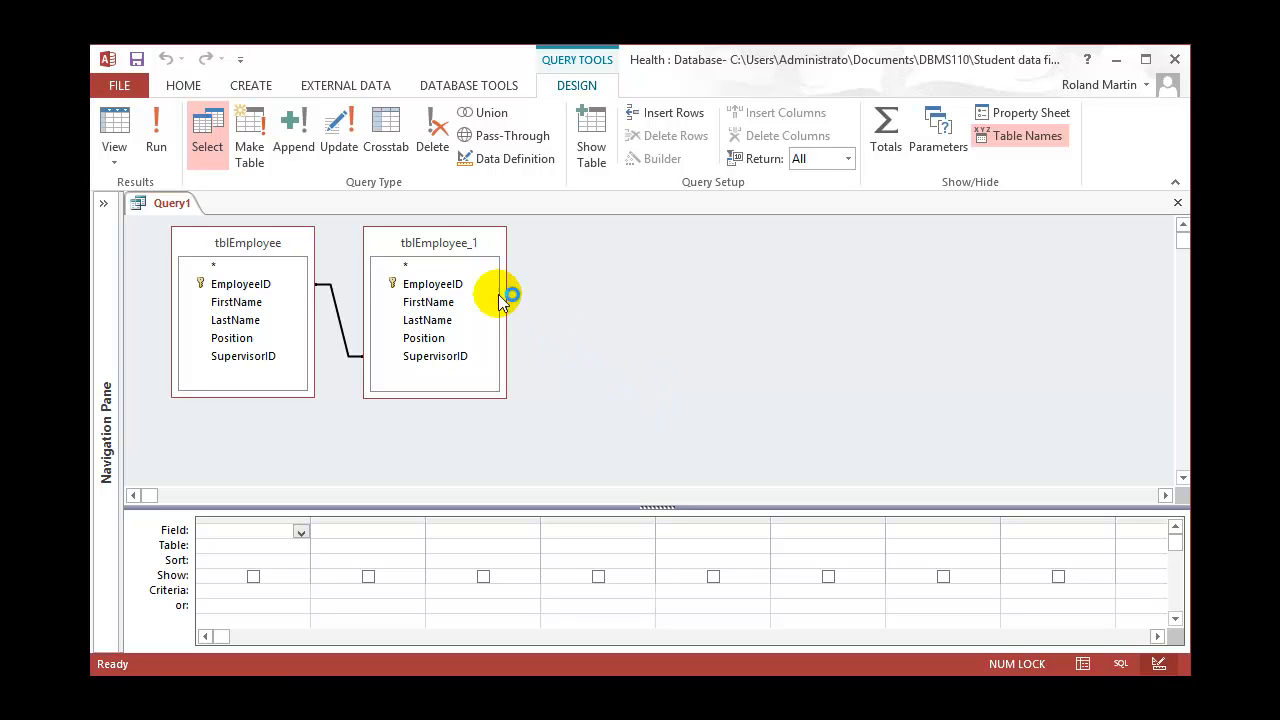
Add the EmployeeID, FirstName, LastName and Position fields from tblEmployee_1 to the query grid.
{"action": "left_click", "coordinate": [445, 287]}
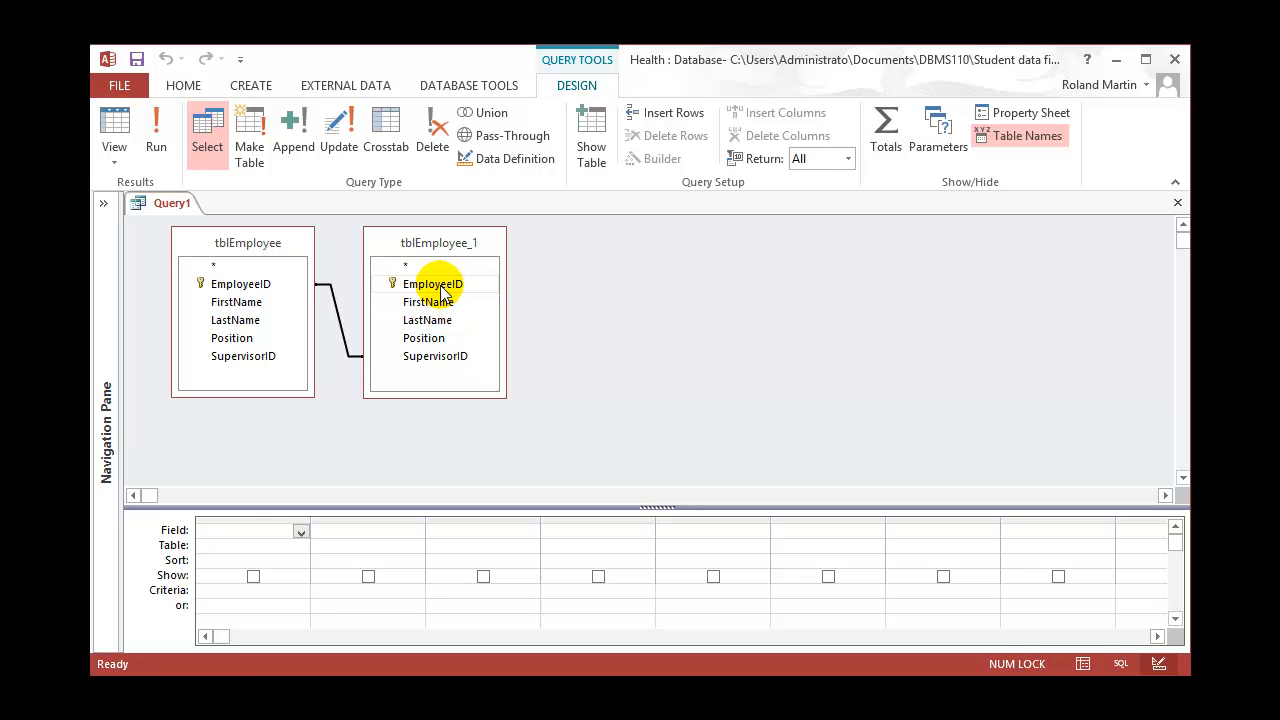
{"action": "double_click", "coordinate": [441, 289]}
{"action": "left_click", "coordinate": [437, 303]}
{"action": "double_click", "coordinate": [437, 305]}
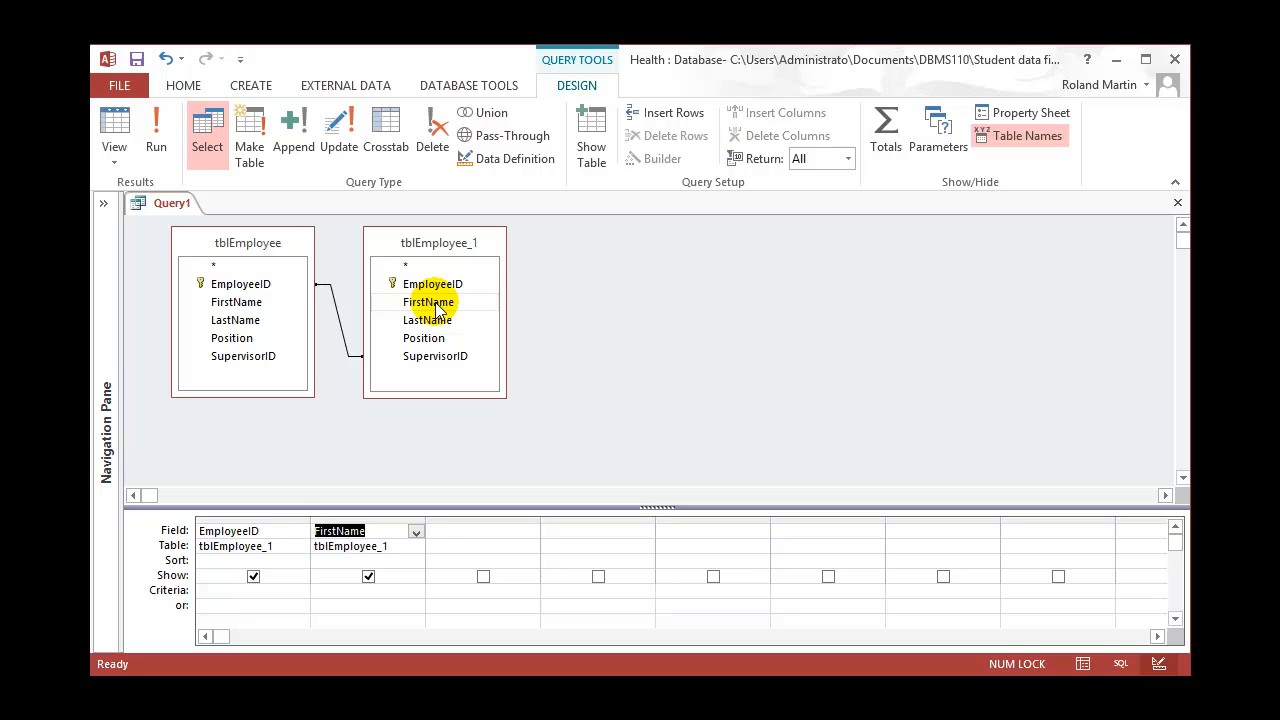
{"action": "left_click", "coordinate": [436, 319]}
{"action": "double_click", "coordinate": [436, 320]}
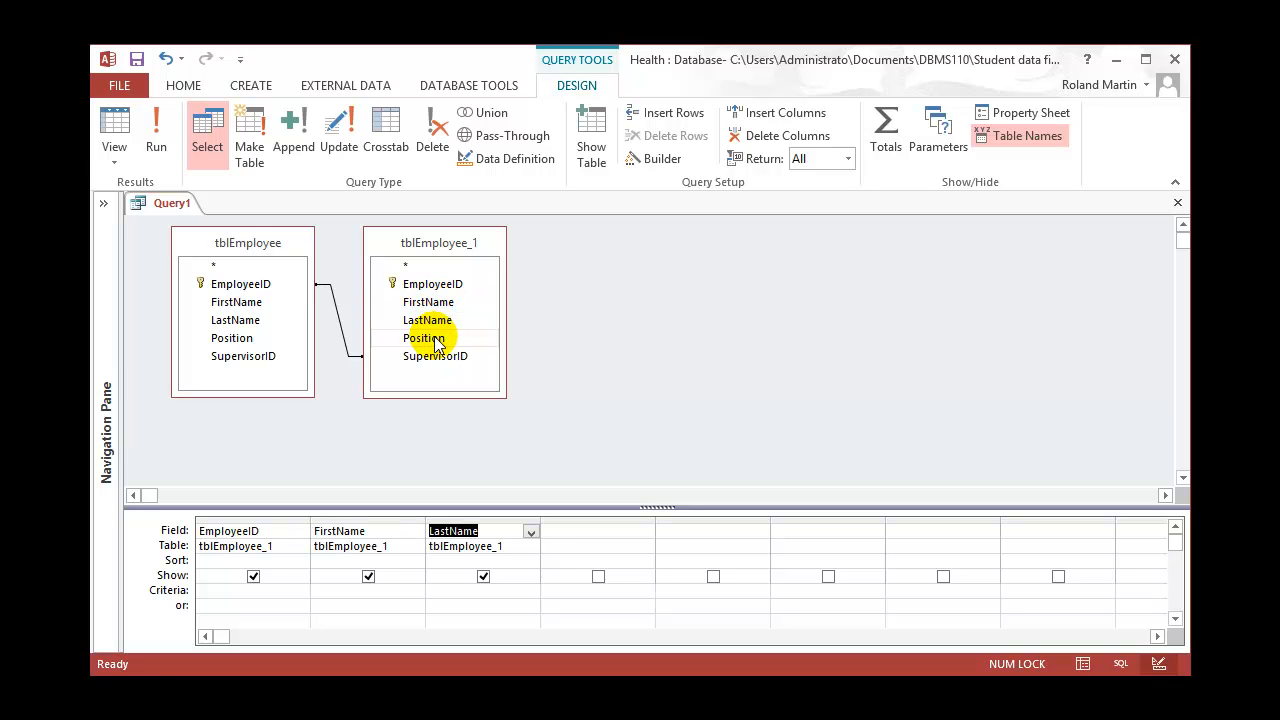
{"action": "left_click", "coordinate": [437, 340]}
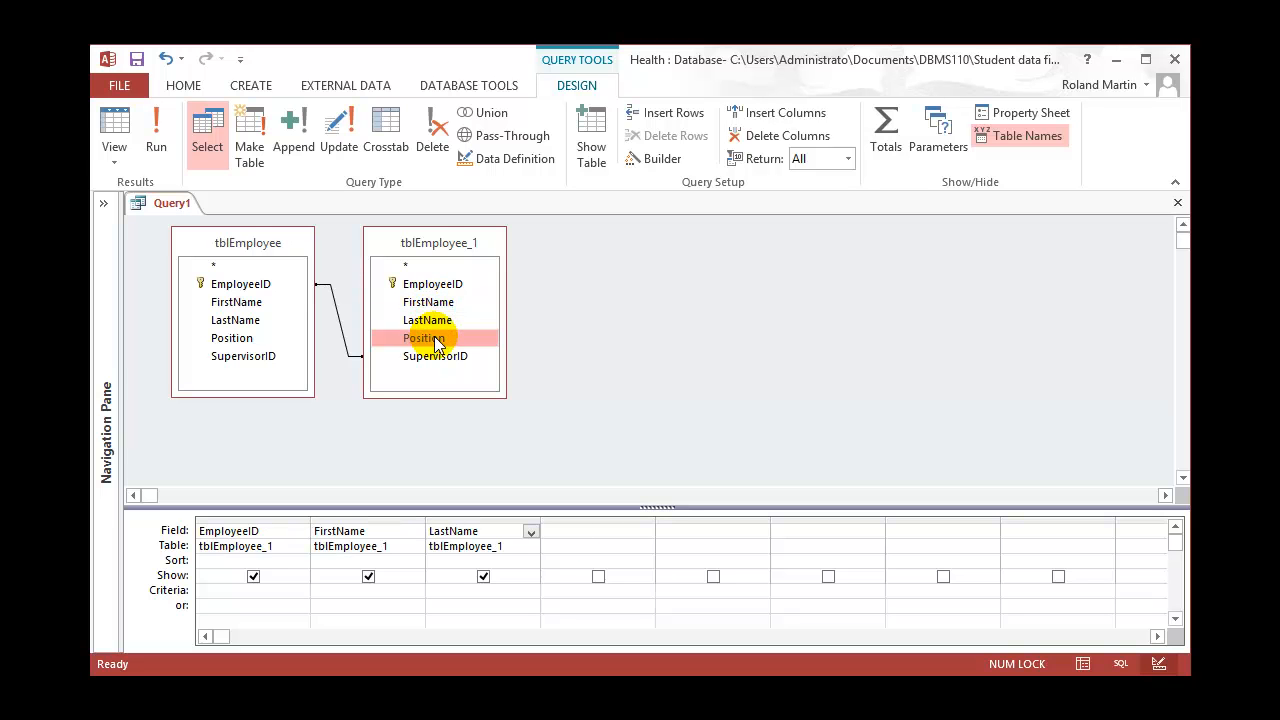
{"action": "double_click", "coordinate": [437, 340]}
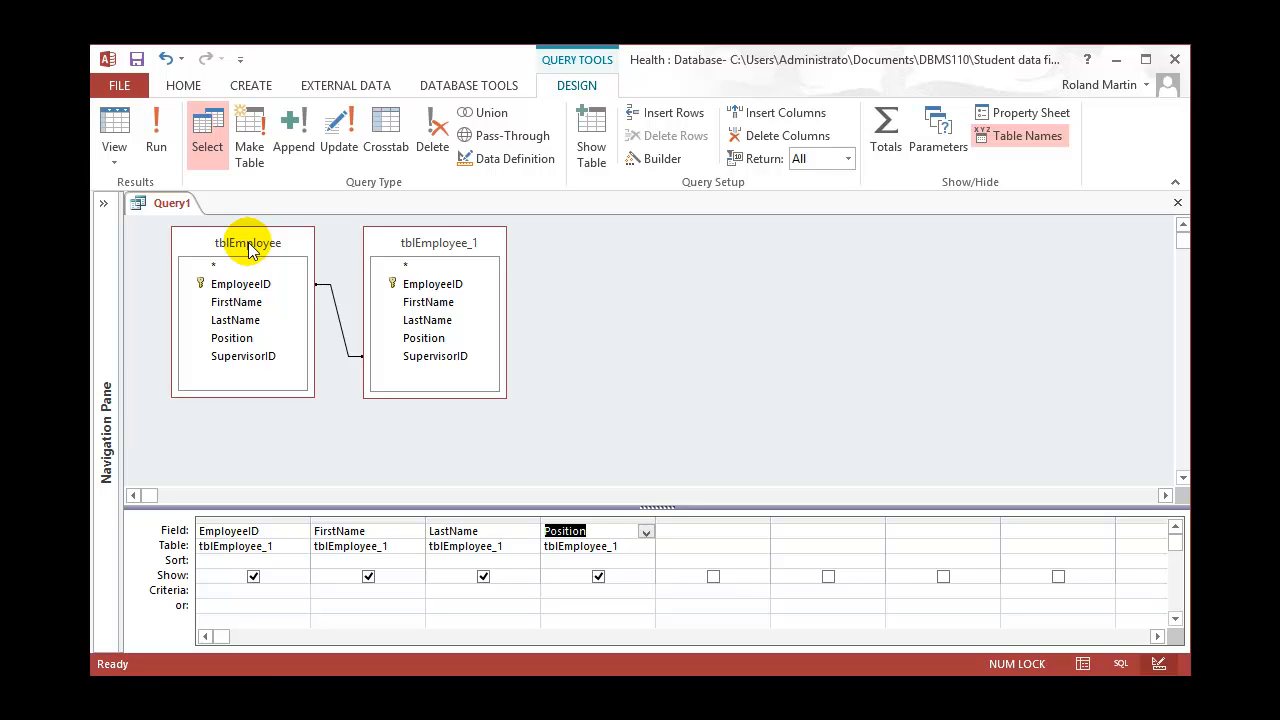
Add the FirstName and LastName fields from tblEmployee to the query grid and run the query.
{"action": "double_click", "coordinate": [250, 304]}
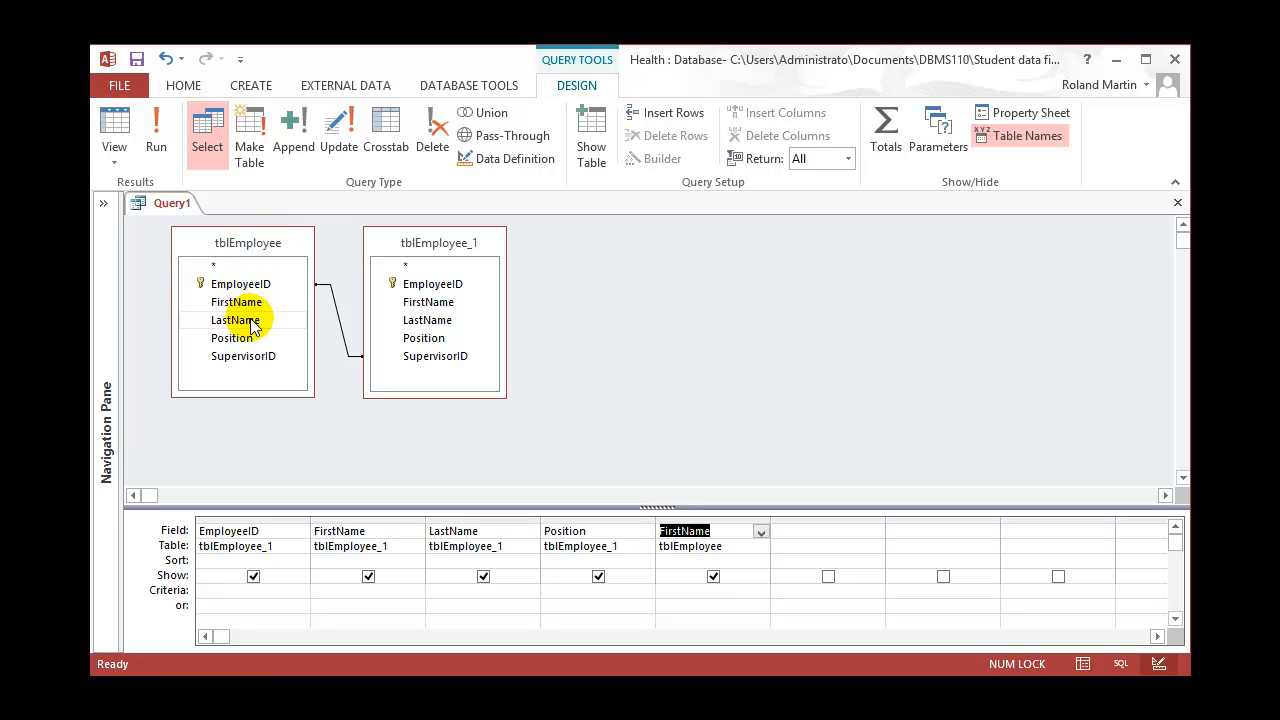
{"action": "double_click", "coordinate": [252, 321]}
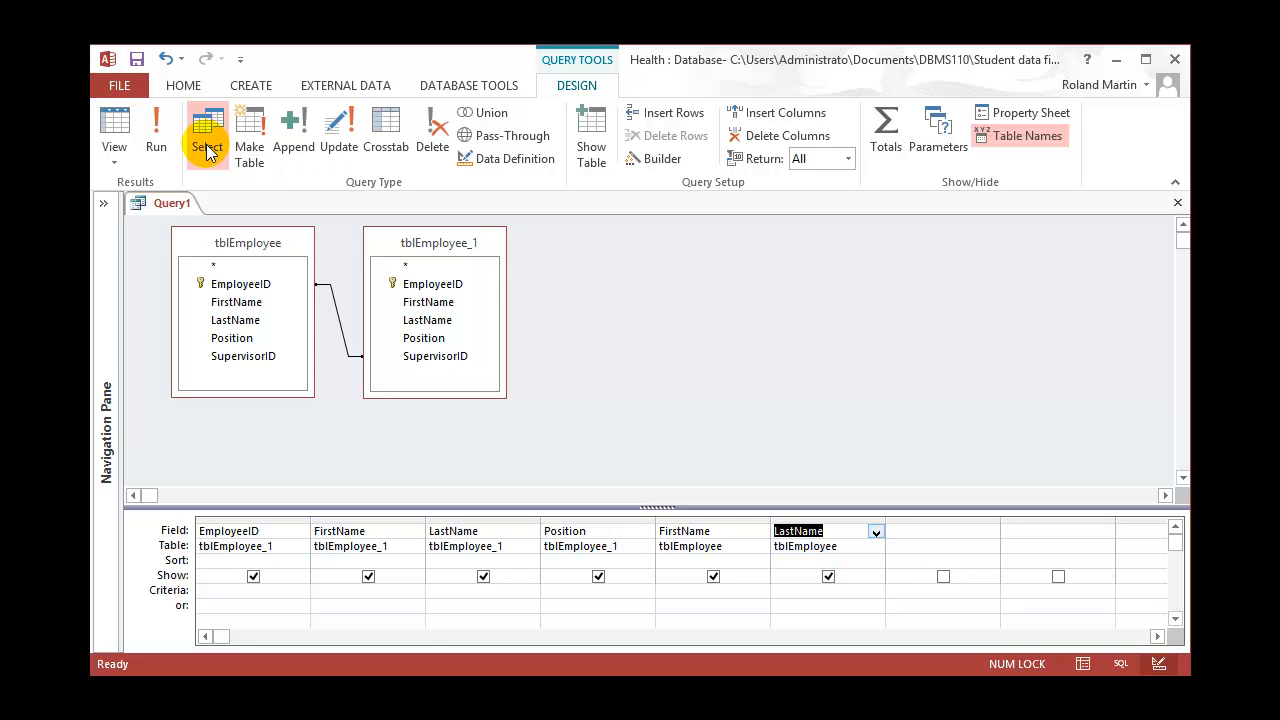
{"action": "left_click", "coordinate": [160, 145]}
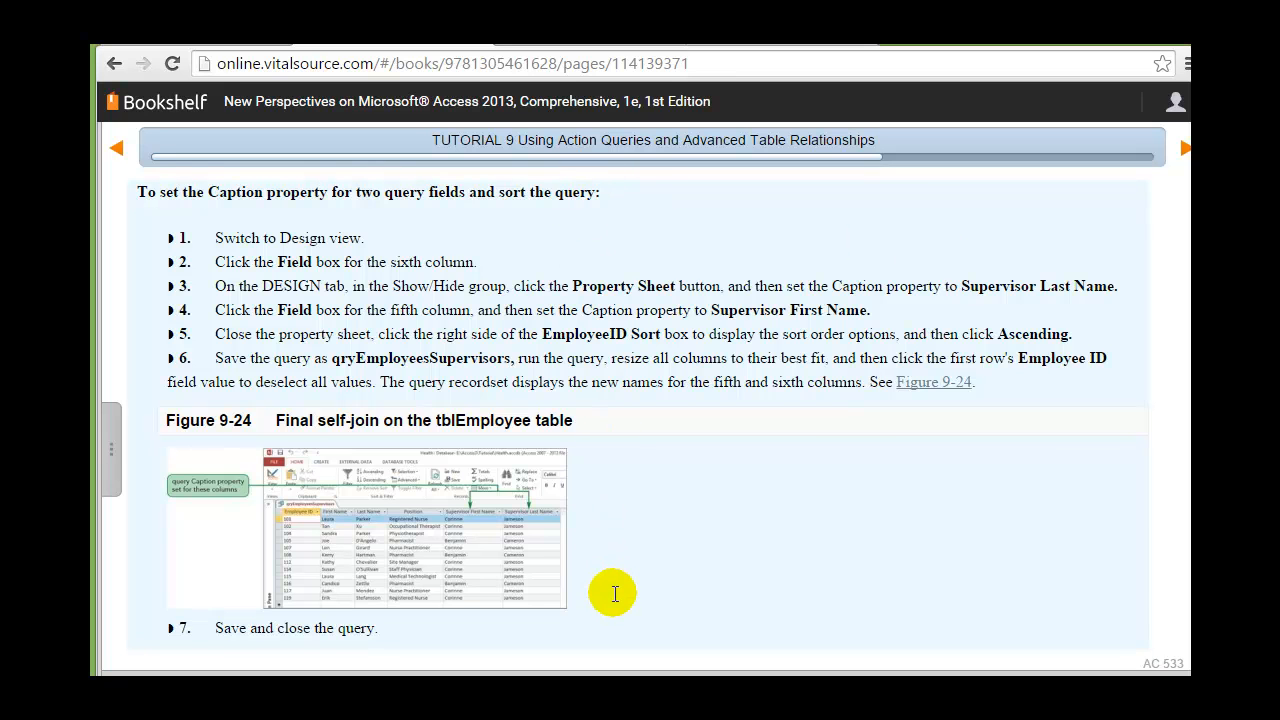
Switch to the Bookshelf textbook and examine Figure 9-24, the final self-join on the tblEmployee table.
{"action": "left_click", "coordinate": [462, 535]}
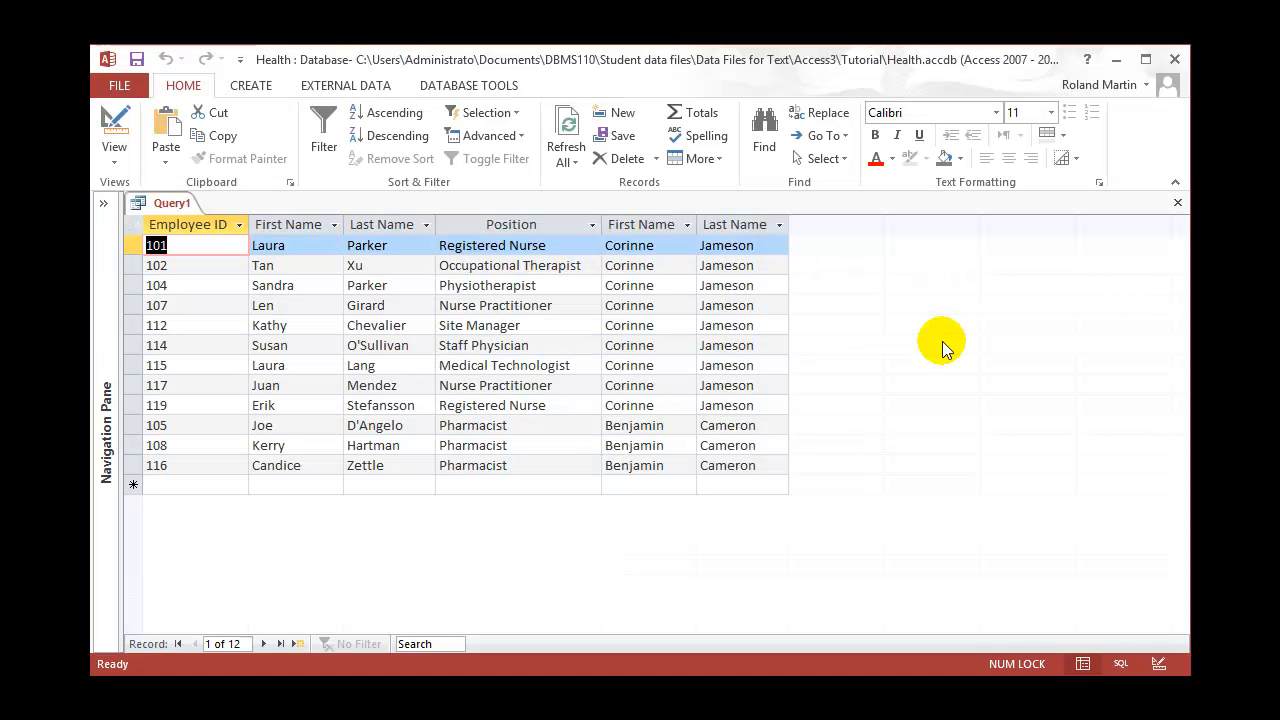
Return the query to Design view and set the caption of tblEmployee's LastName field to "Supervisor Last Name".
{"action": "left_click", "coordinate": [1158, 664]}
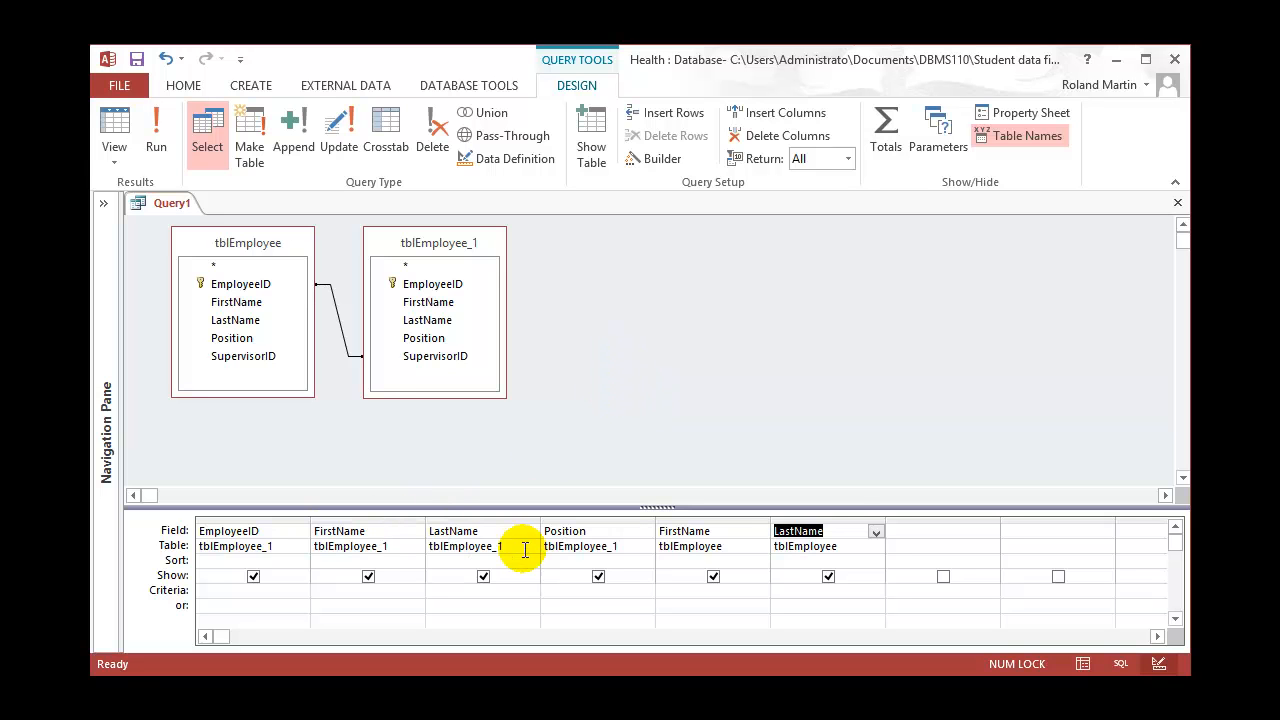
{"action": "left_click", "coordinate": [873, 532]}
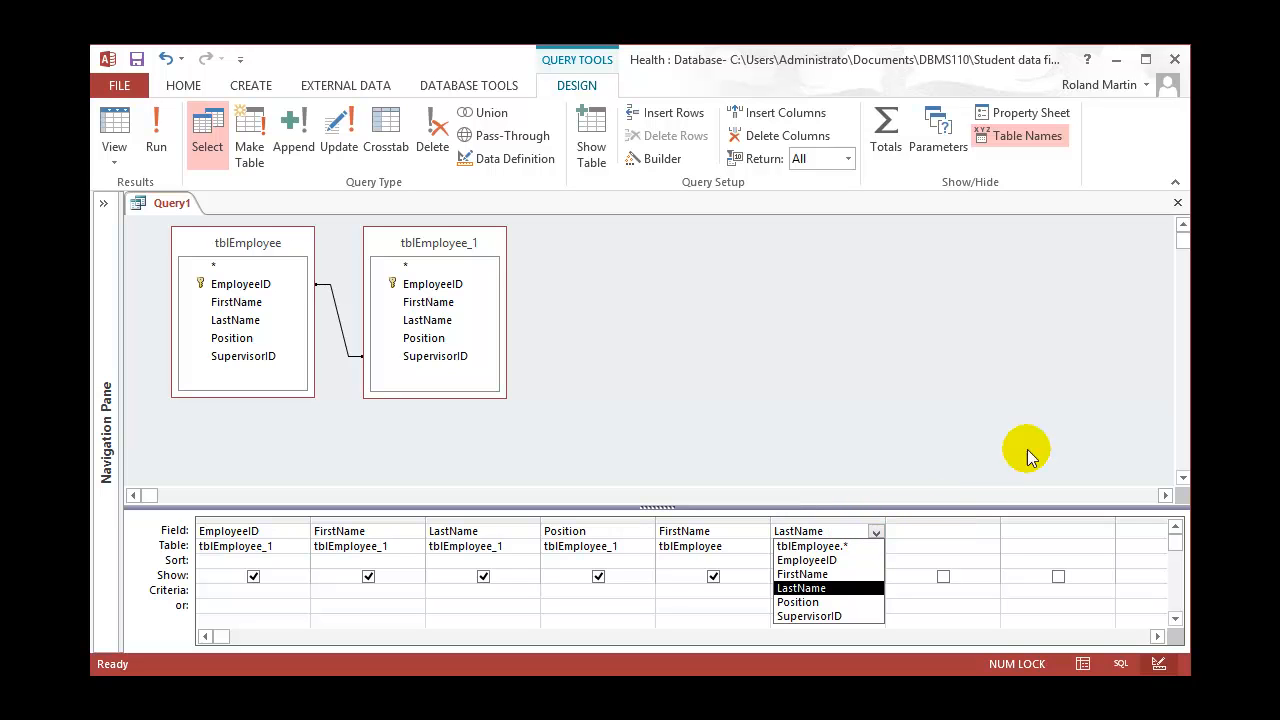
{"action": "left_click", "coordinate": [1022, 121]}
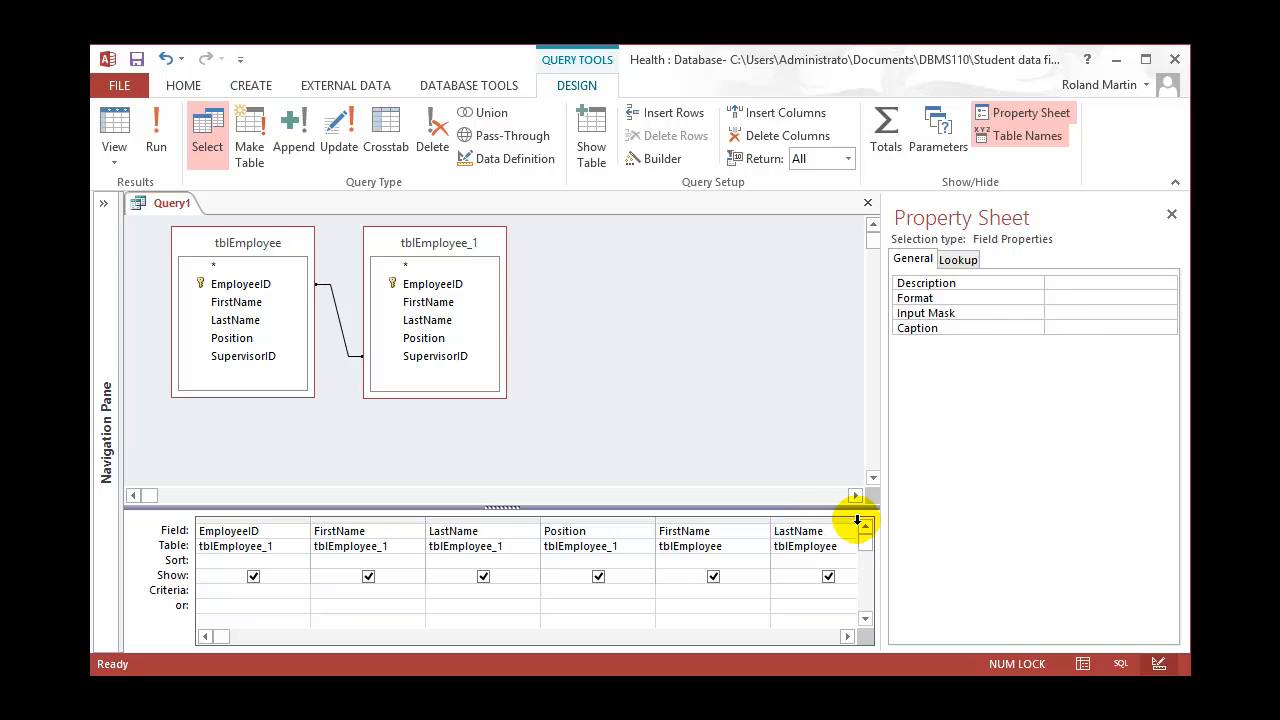
{"action": "left_click", "coordinate": [1081, 327]}
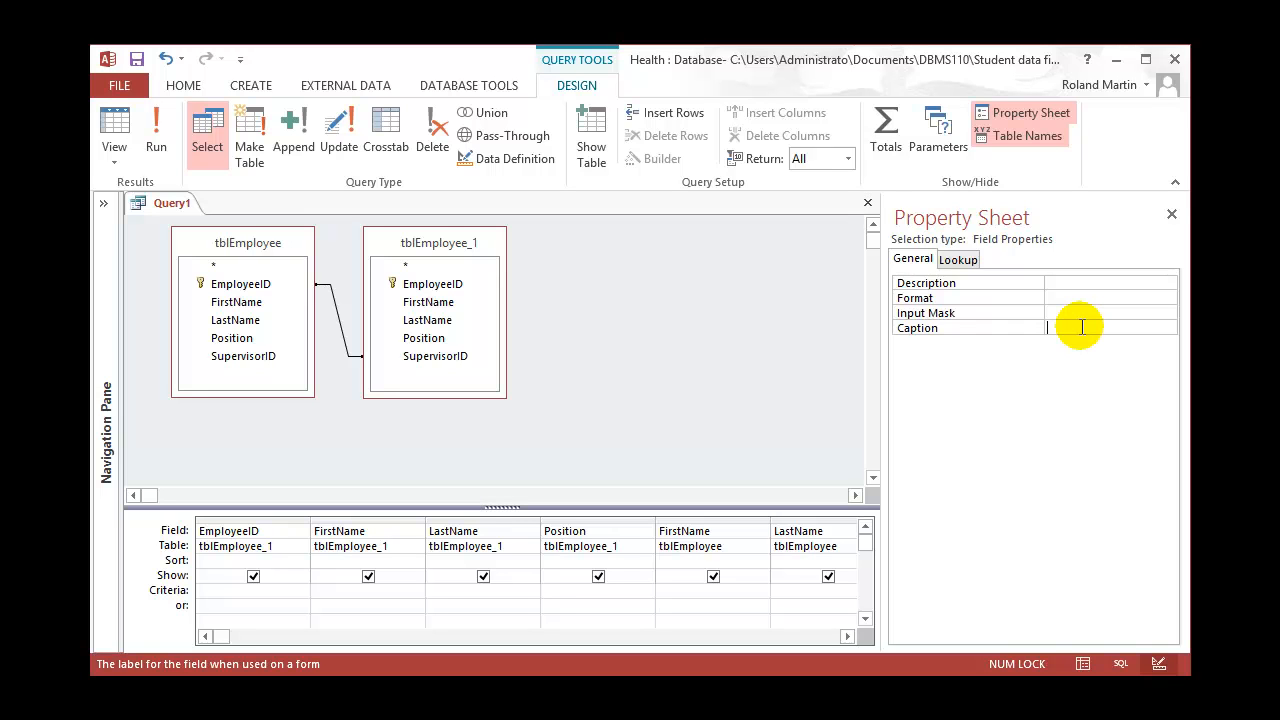
{"action": "type", "text": "Supervisor Last Name"}
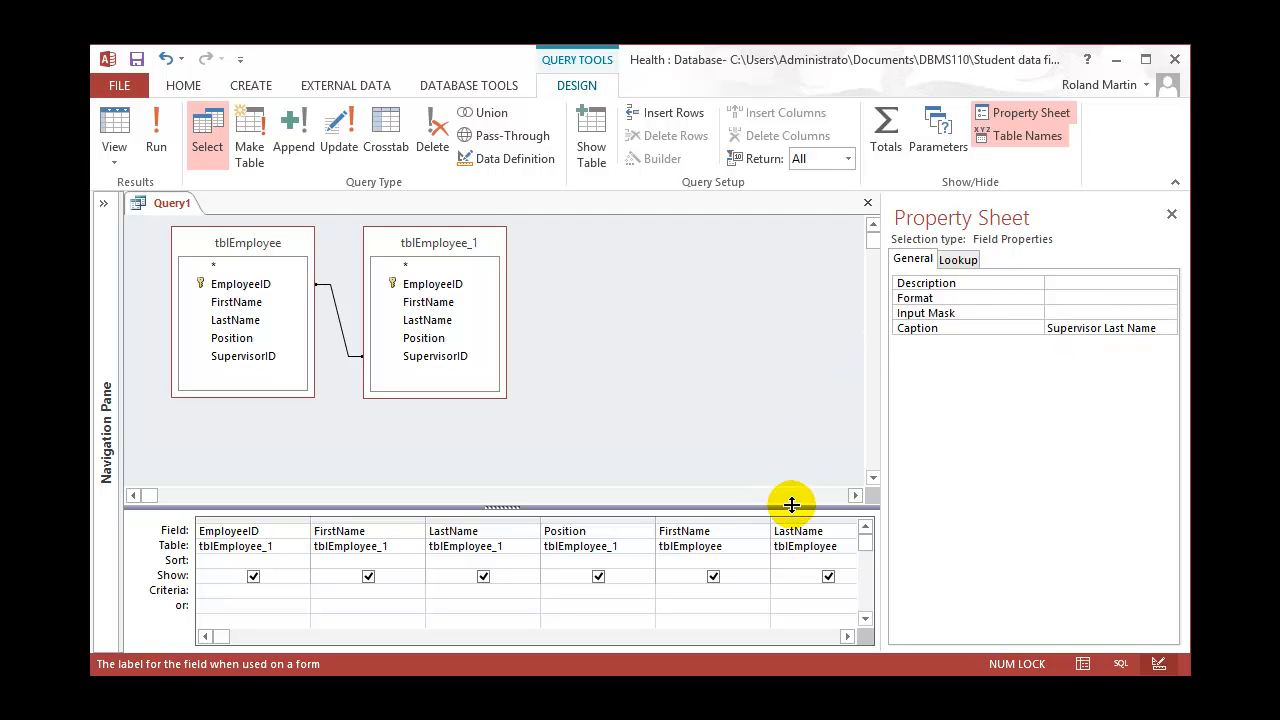
Set the caption of tblEmployee's FirstName field to "Supervisor First Name" and close the field properties.
{"action": "left_click", "coordinate": [742, 532]}
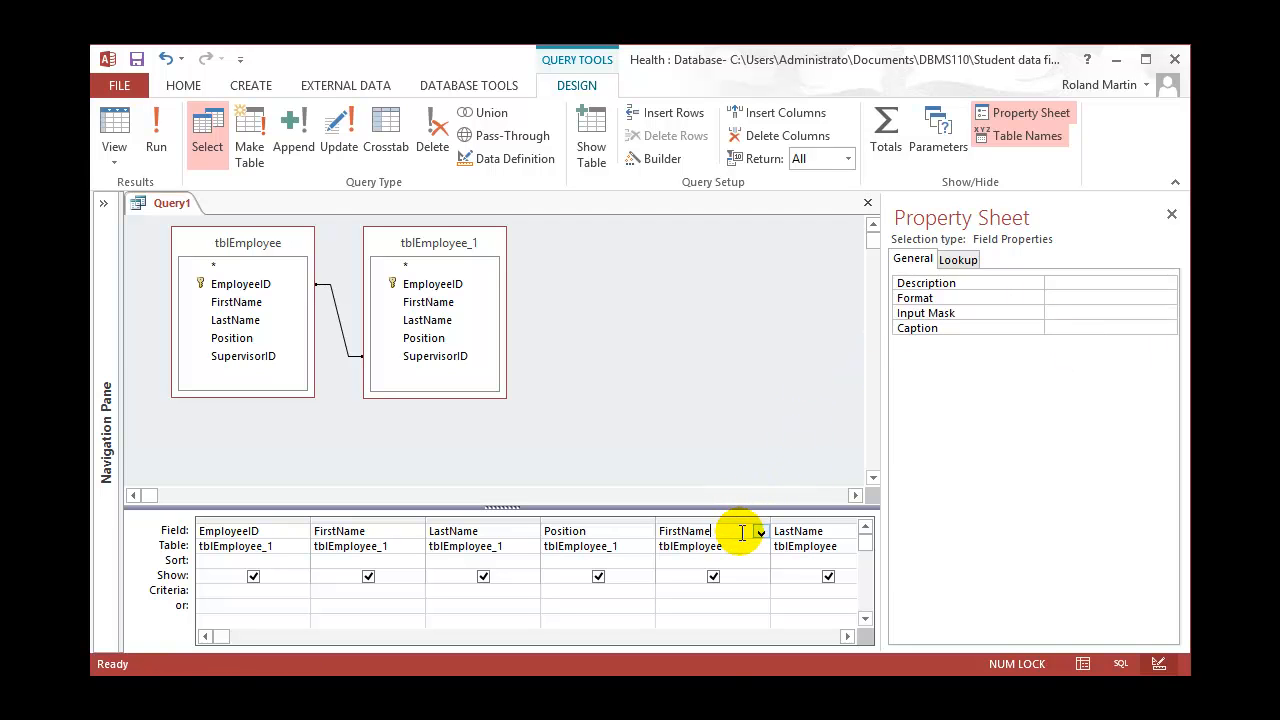
{"action": "left_click", "coordinate": [1070, 328]}
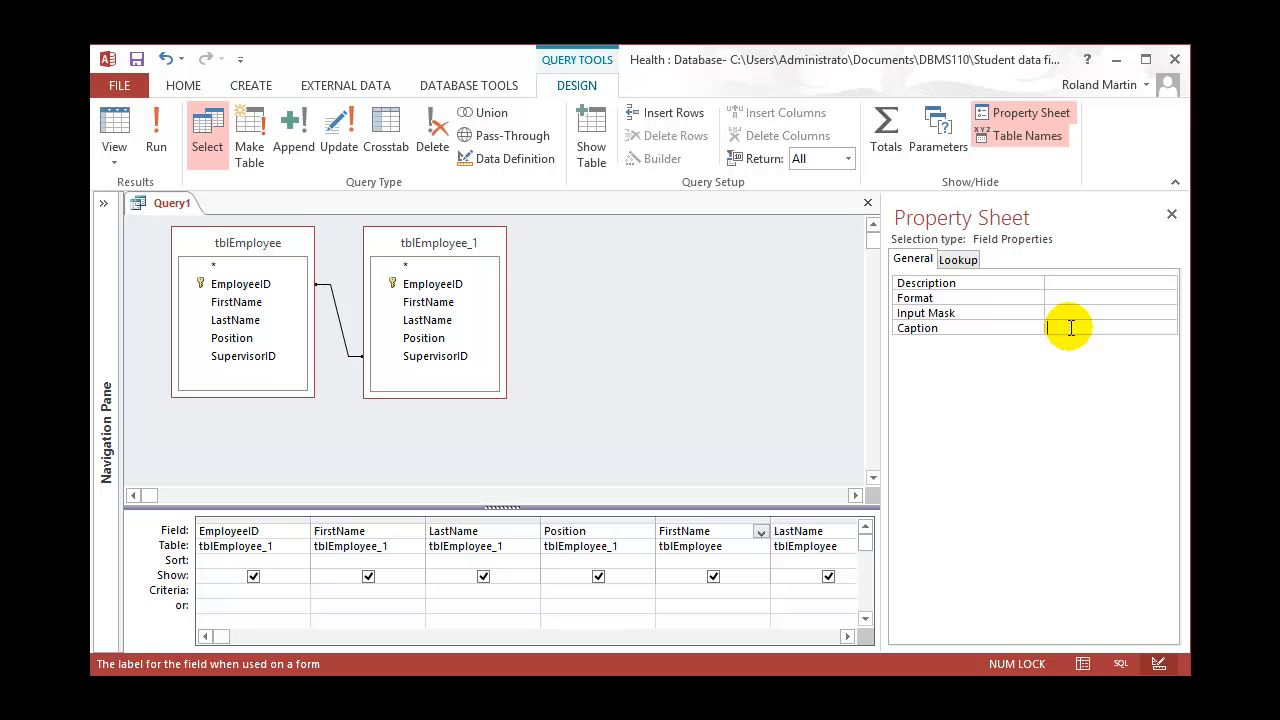
{"action": "type", "text": "Supervisor First Name"}
{"action": "left_click", "coordinate": [1172, 215]}
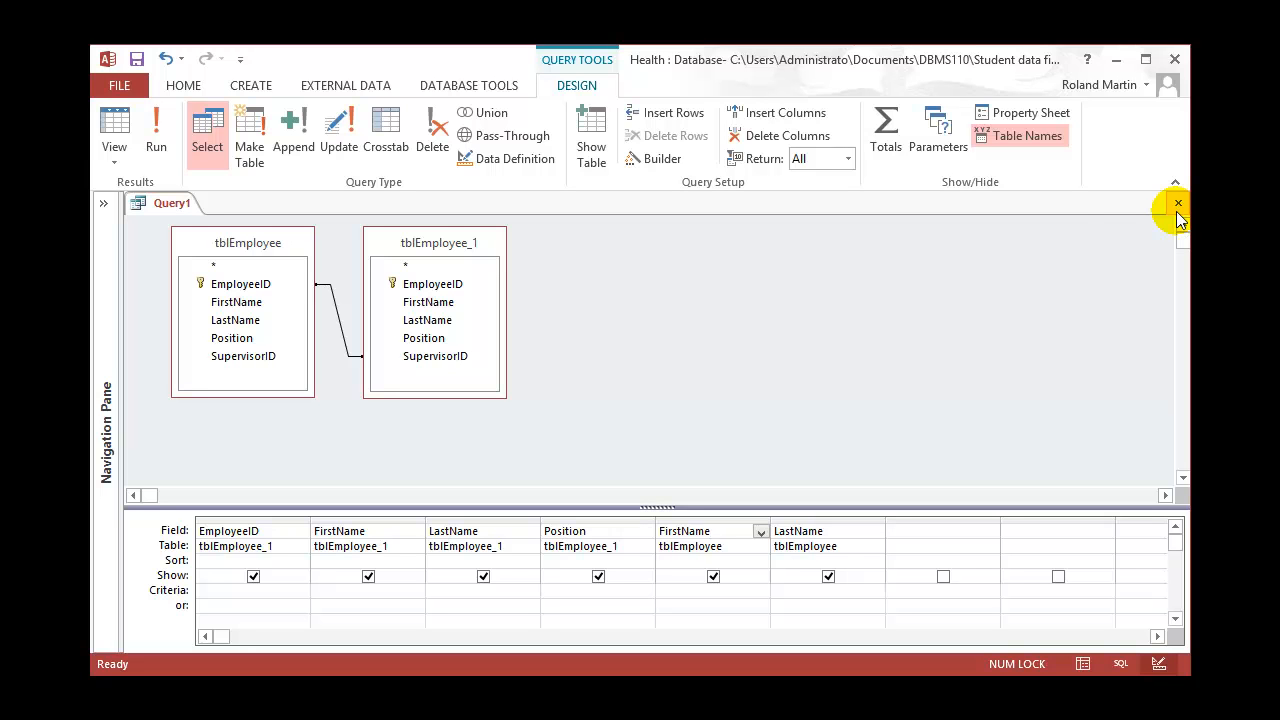
Sort the query by the EmployeeID field from tblEmployee_1 in ascending order.
{"action": "right_click", "coordinate": [300, 562]}
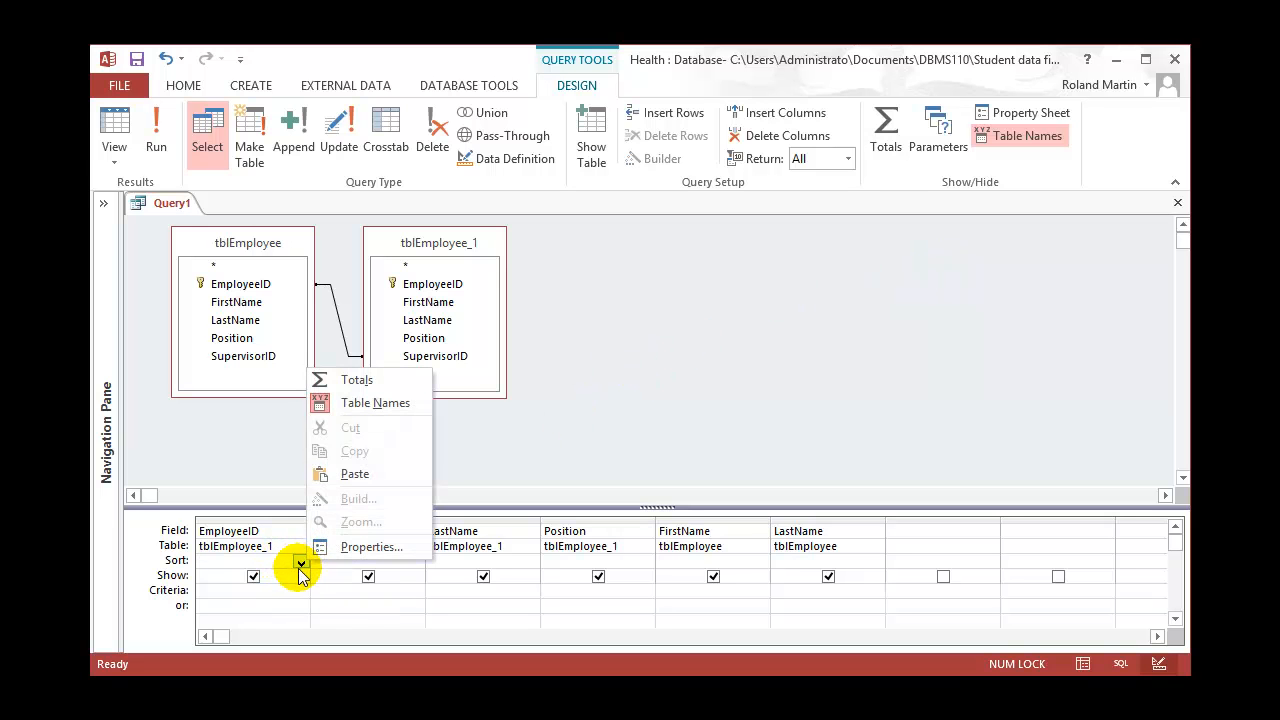
{"action": "left_click", "coordinate": [300, 563]}
{"action": "right_click", "coordinate": [300, 563]}
{"action": "left_click", "coordinate": [300, 563]}
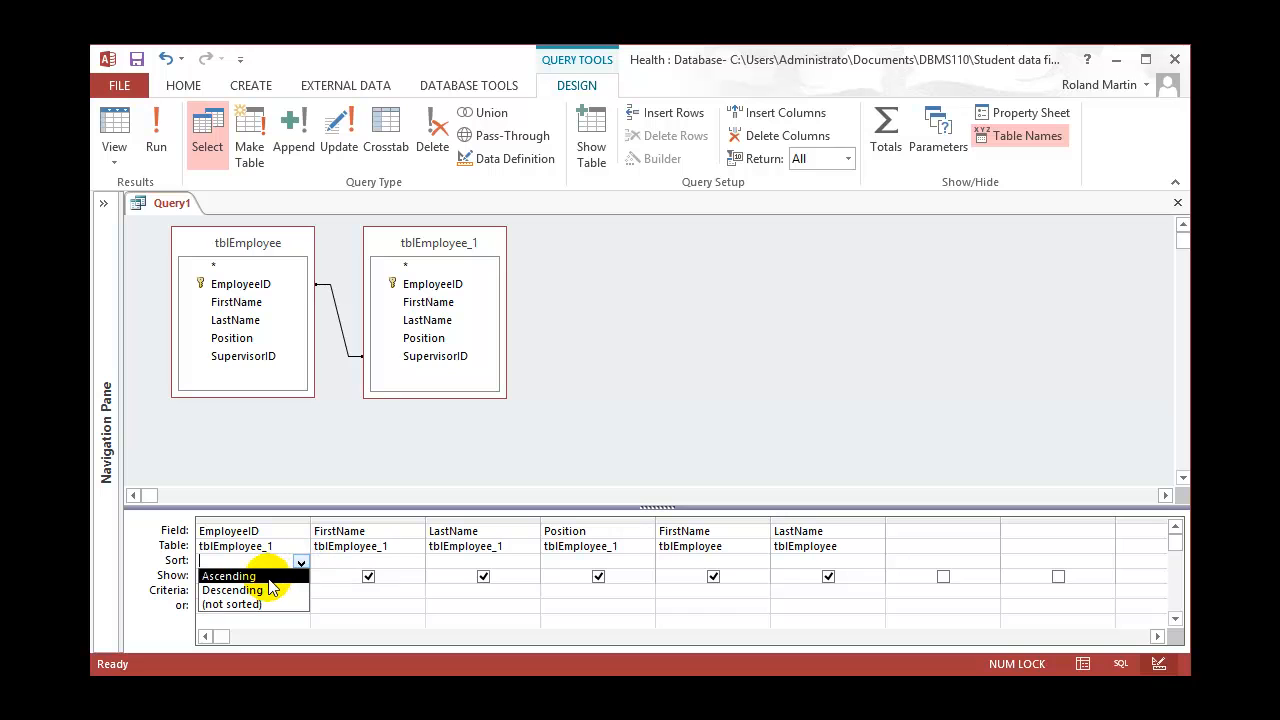
{"action": "left_click", "coordinate": [268, 578]}
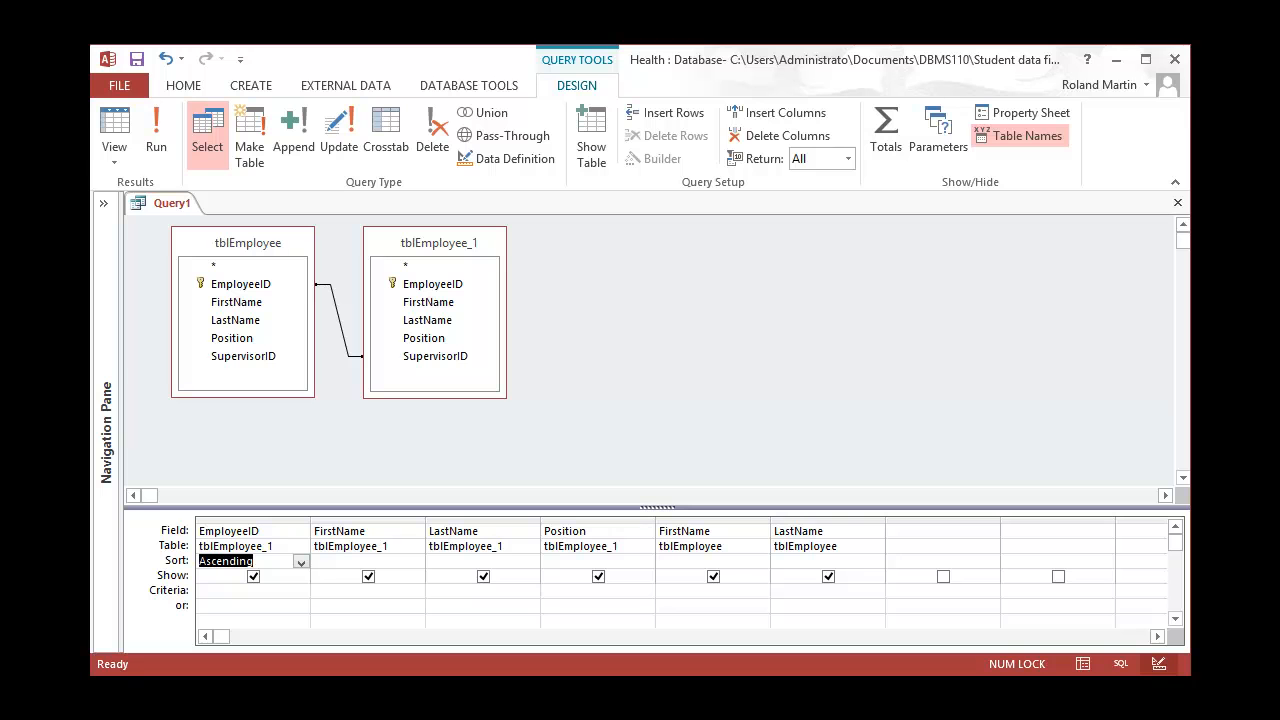
Save the query as qryEmployeesSupervisors.
{"action": "right_click", "coordinate": [157, 203]}
{"action": "left_click", "coordinate": [199, 213]}
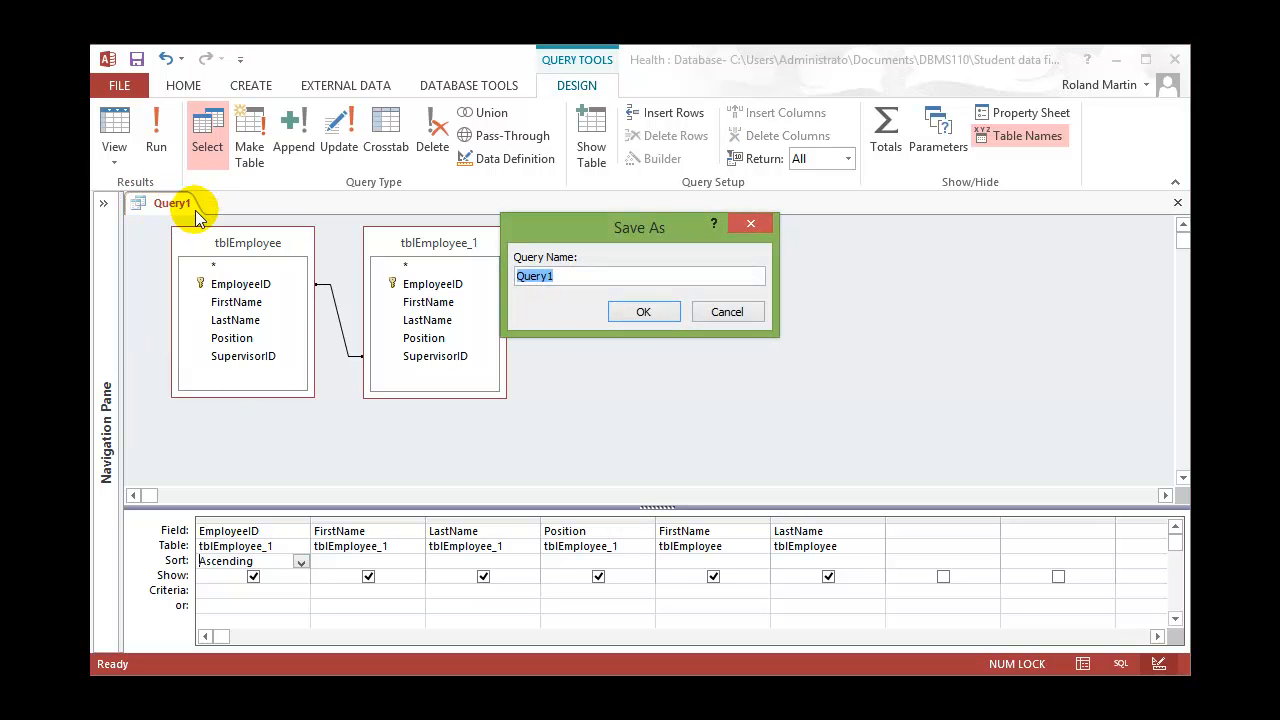
{"action": "type", "text": "qryEmployeesSupervisors"}
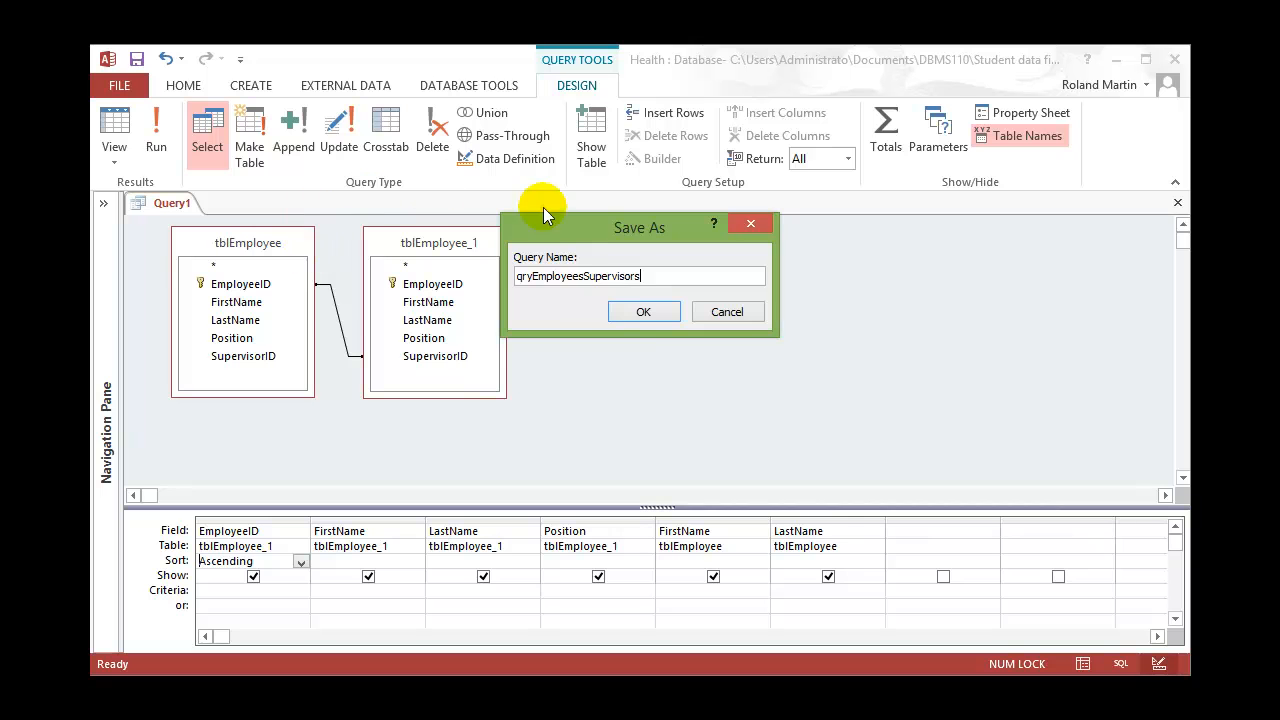
{"action": "left_click", "coordinate": [656, 315]}
Run the query, widen the Supervisor First Name and Supervisor Last Name columns to fit their headings, and close it.
{"action": "left_click", "coordinate": [167, 133]}
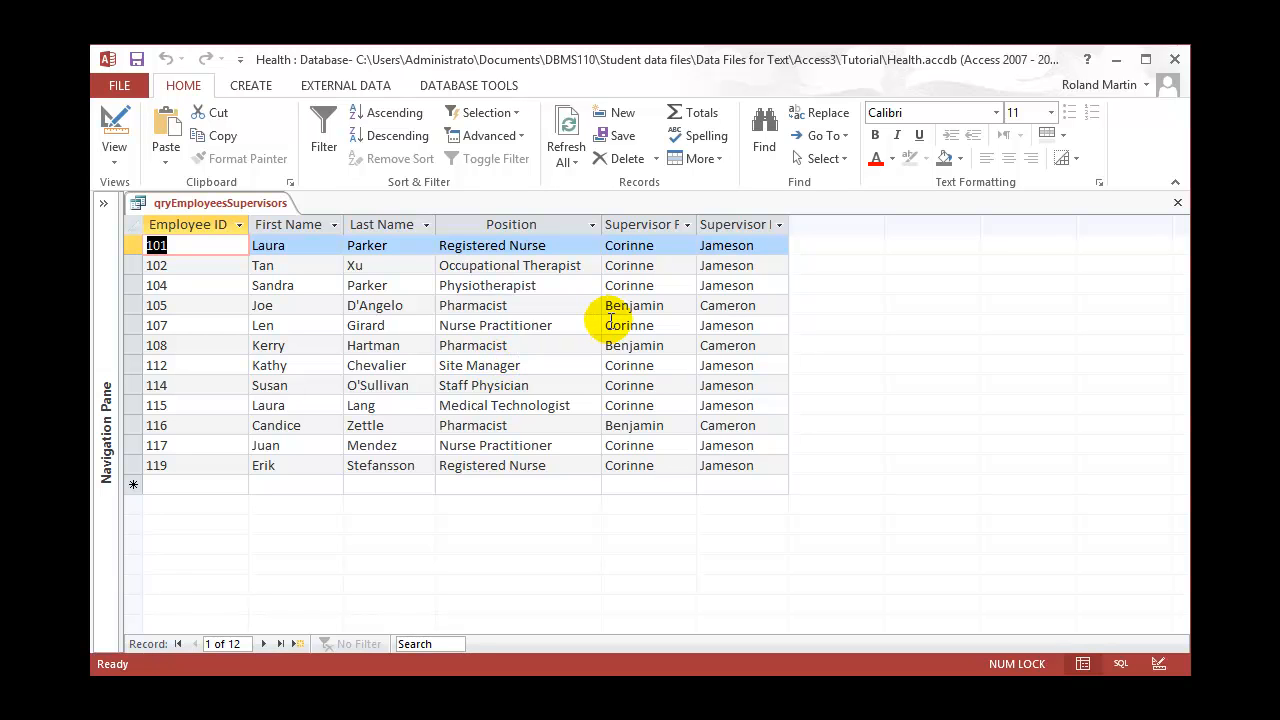
{"action": "double_click", "coordinate": [789, 224]}
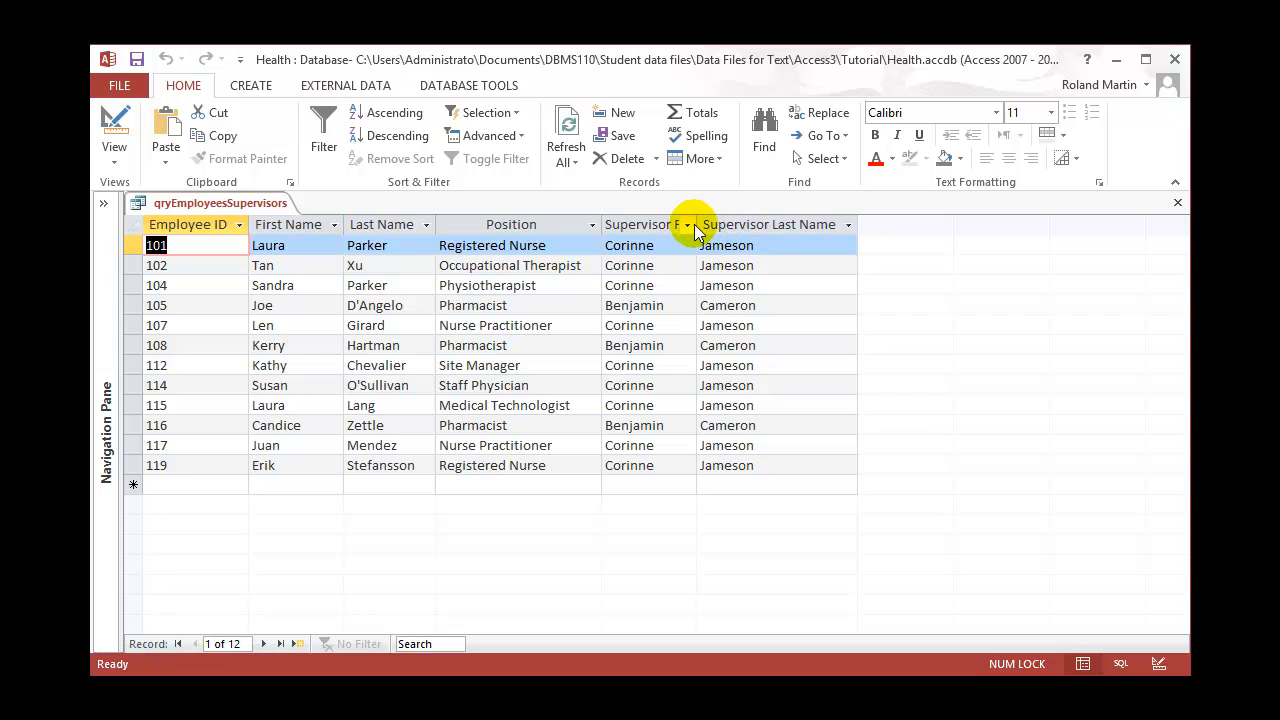
{"action": "double_click", "coordinate": [697, 224]}
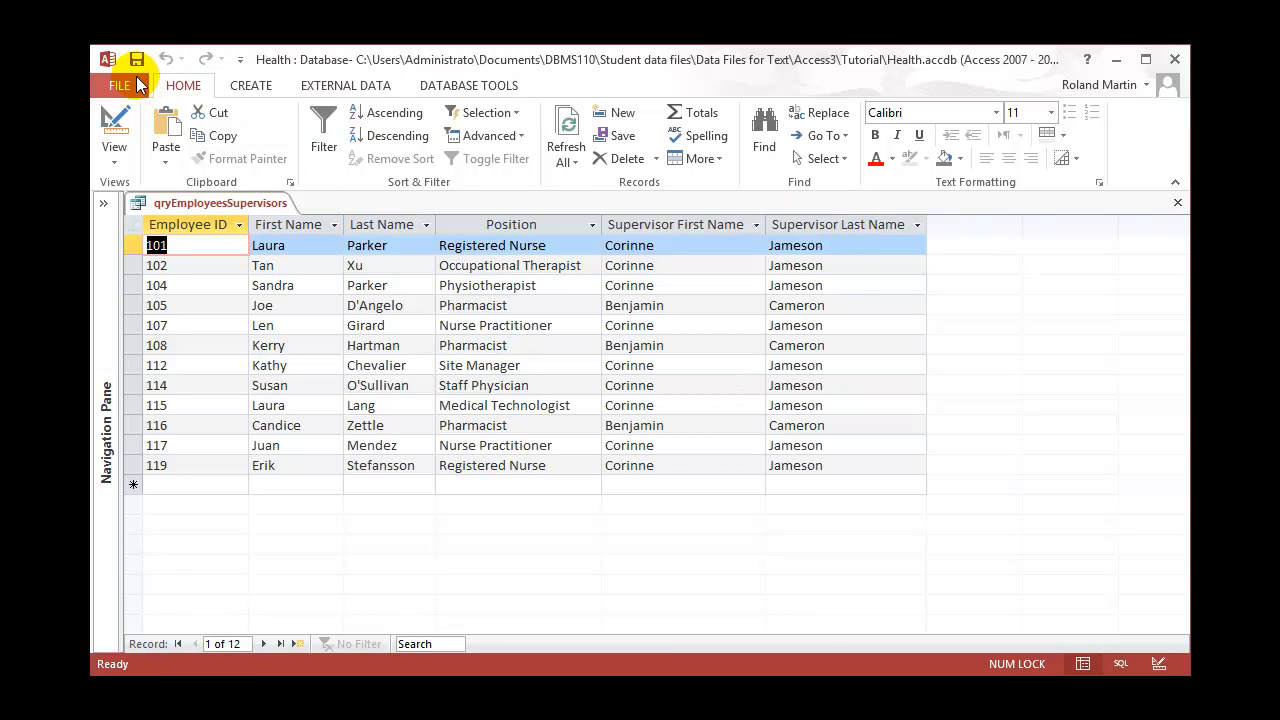
{"action": "left_click", "coordinate": [1178, 205]}
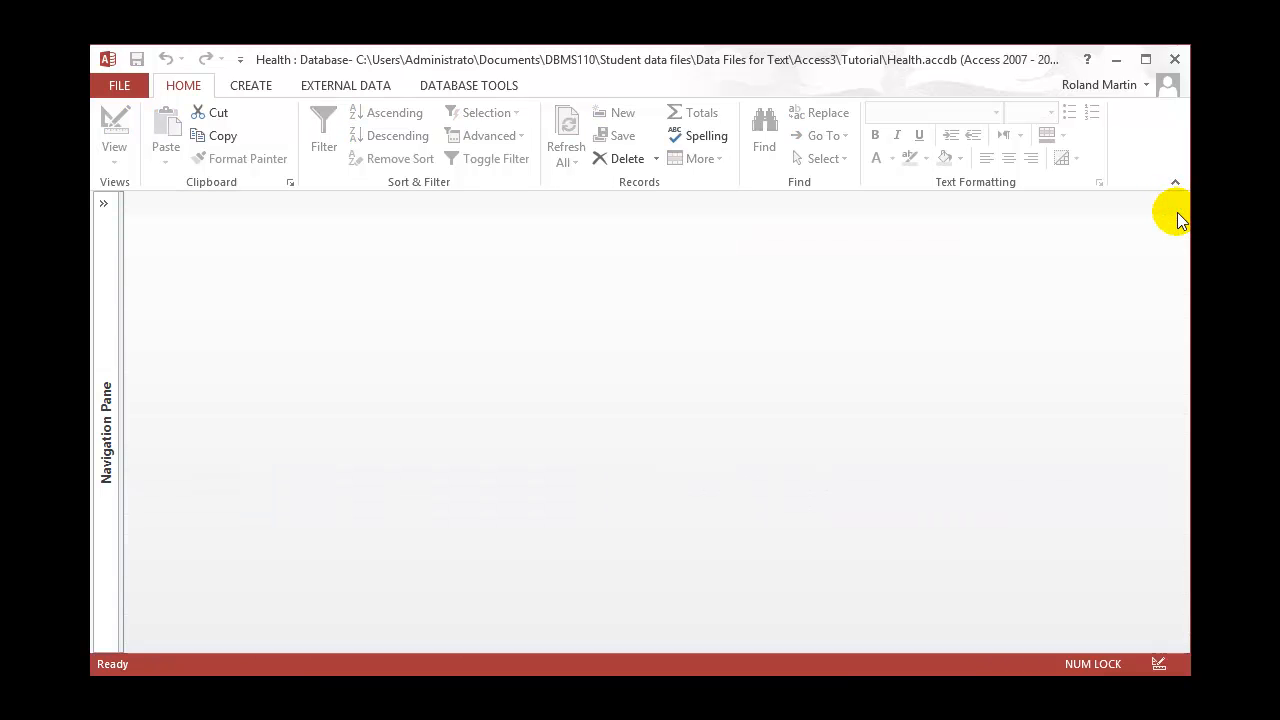
Check the textbook's instructions for viewing table indexes and open the tblTreatment table in Design view.
{"action": "key", "text": "alt+Tab"}
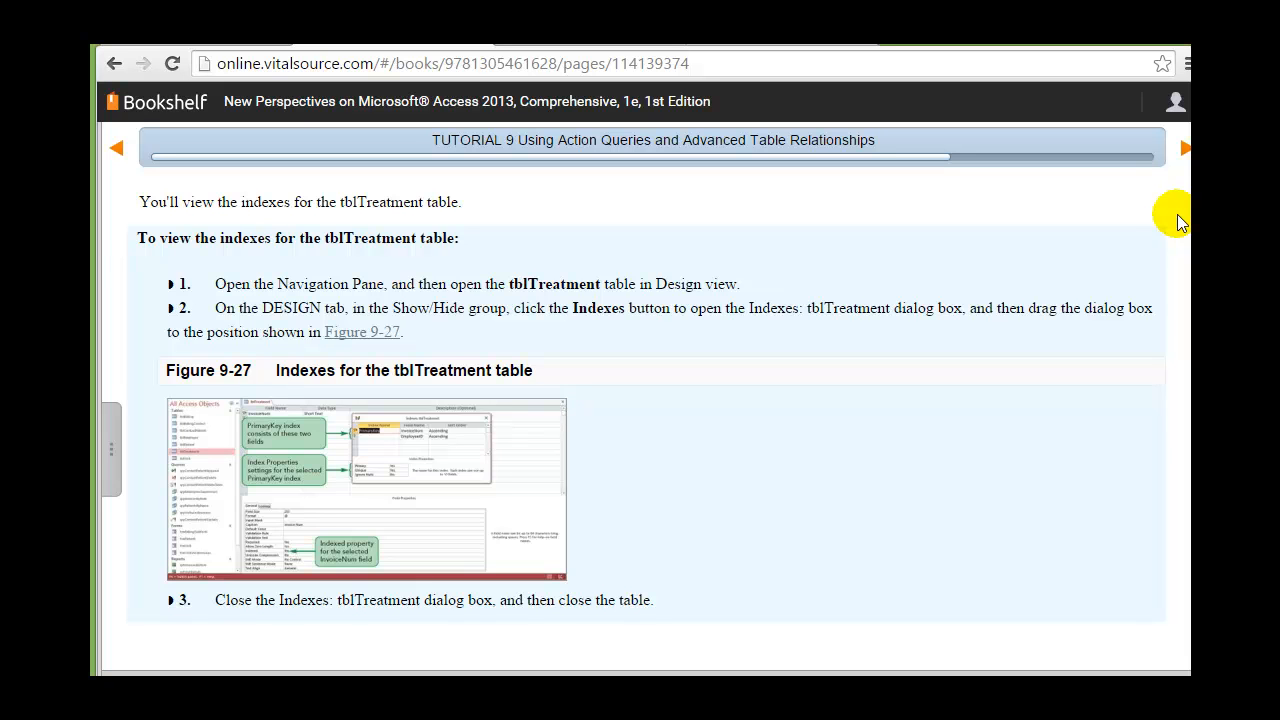
{"action": "key", "text": "alt+Tab"}
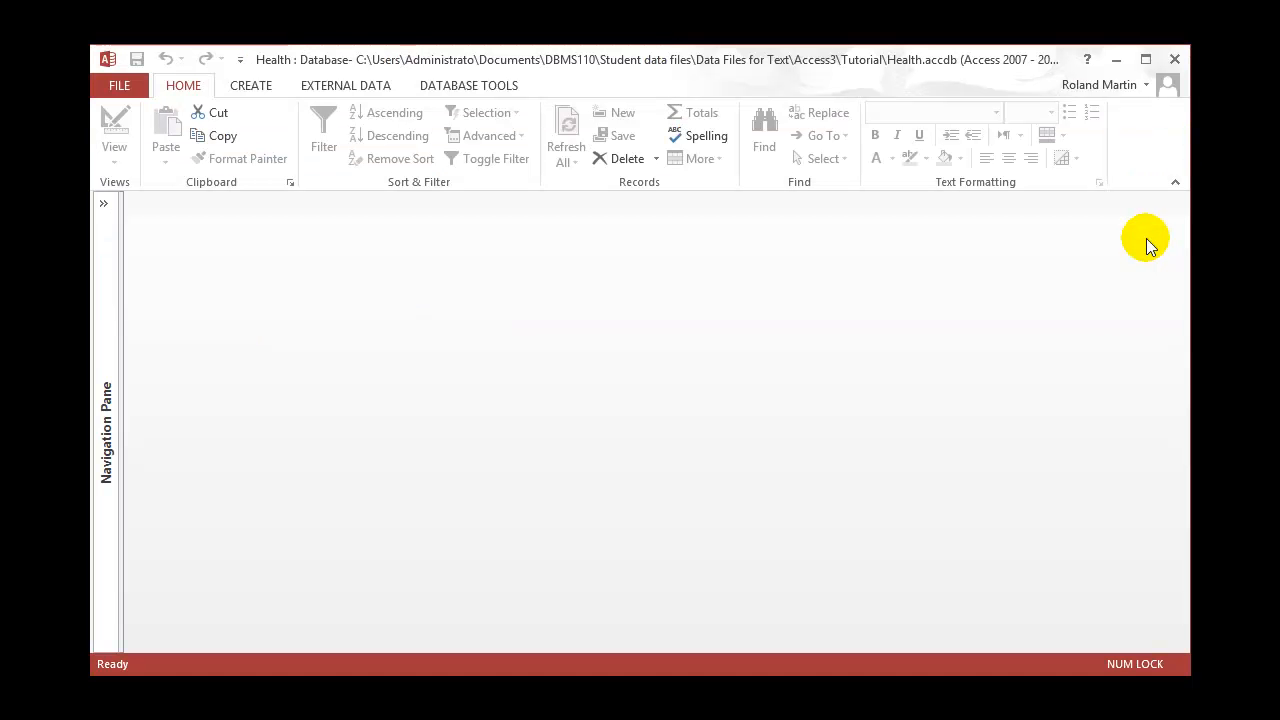
{"action": "left_click", "coordinate": [103, 209]}
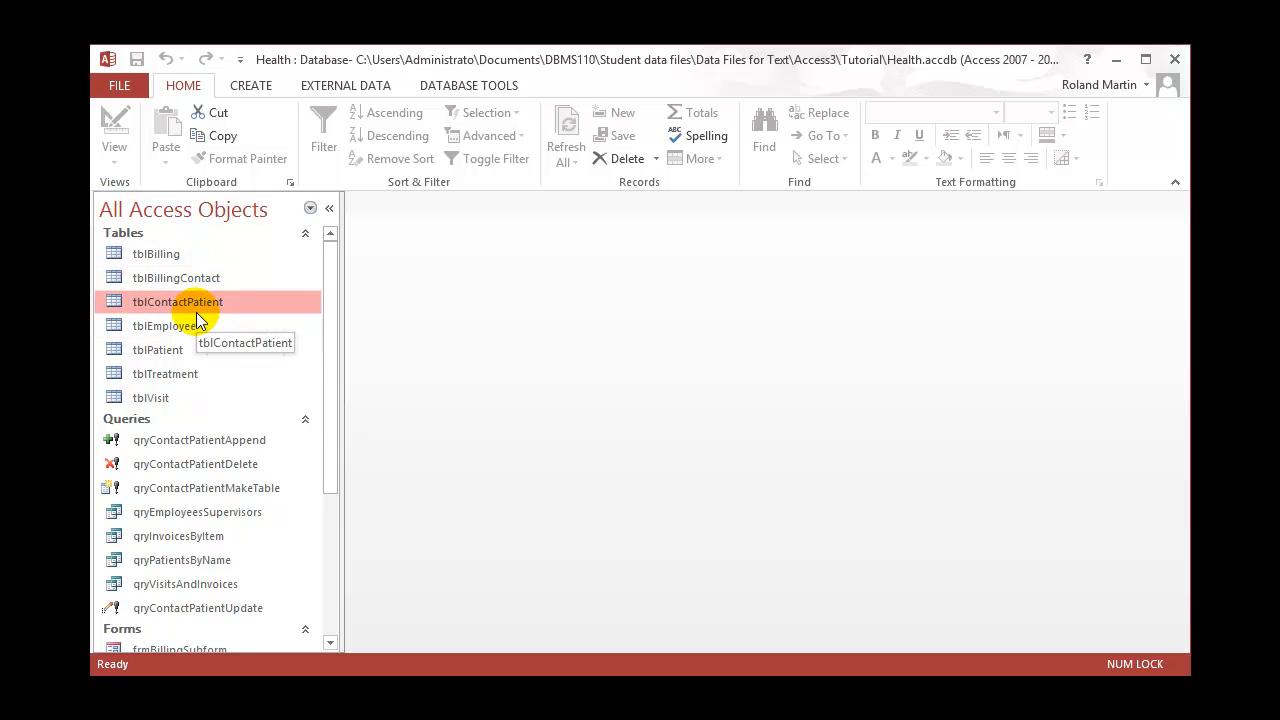
{"action": "right_click", "coordinate": [182, 376]}
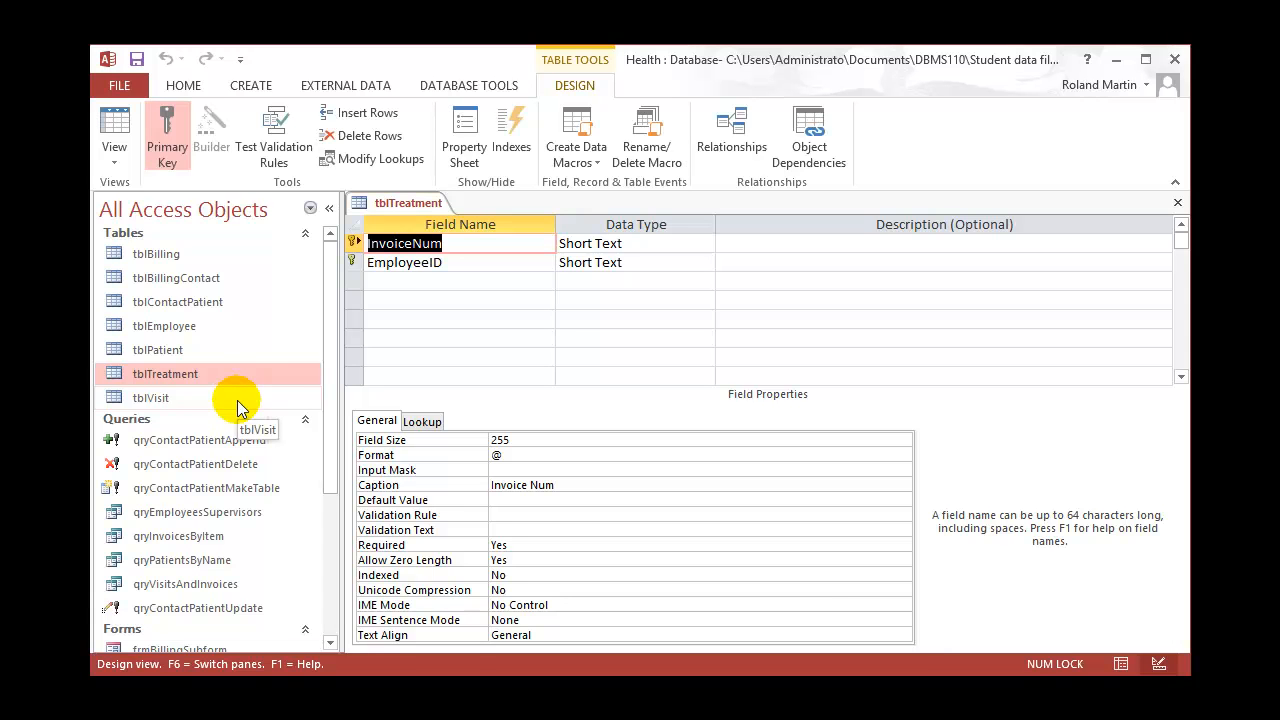
Display the indexes of tblTreatment, examine the PrimaryKey index's fields and properties, and close the table.
{"action": "left_click", "coordinate": [515, 142]}
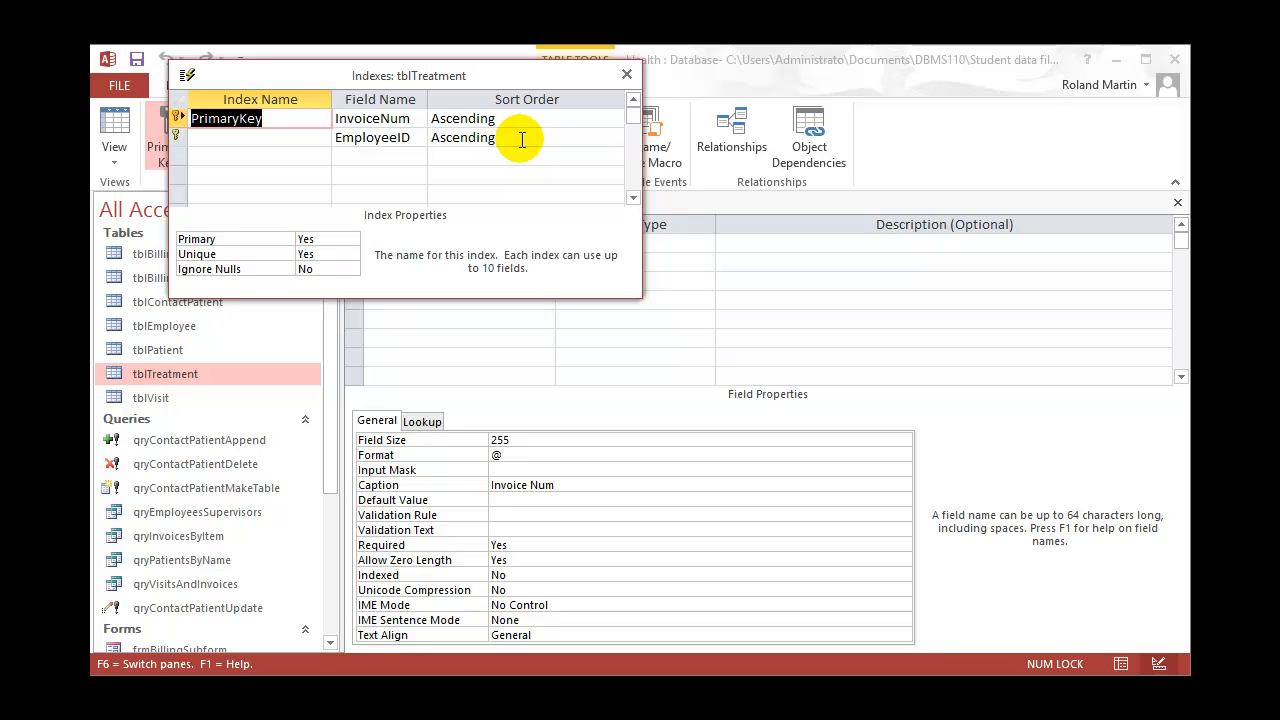
{"action": "left_click_drag", "start_coordinate": [499, 79], "coordinate": [1020, 277]}
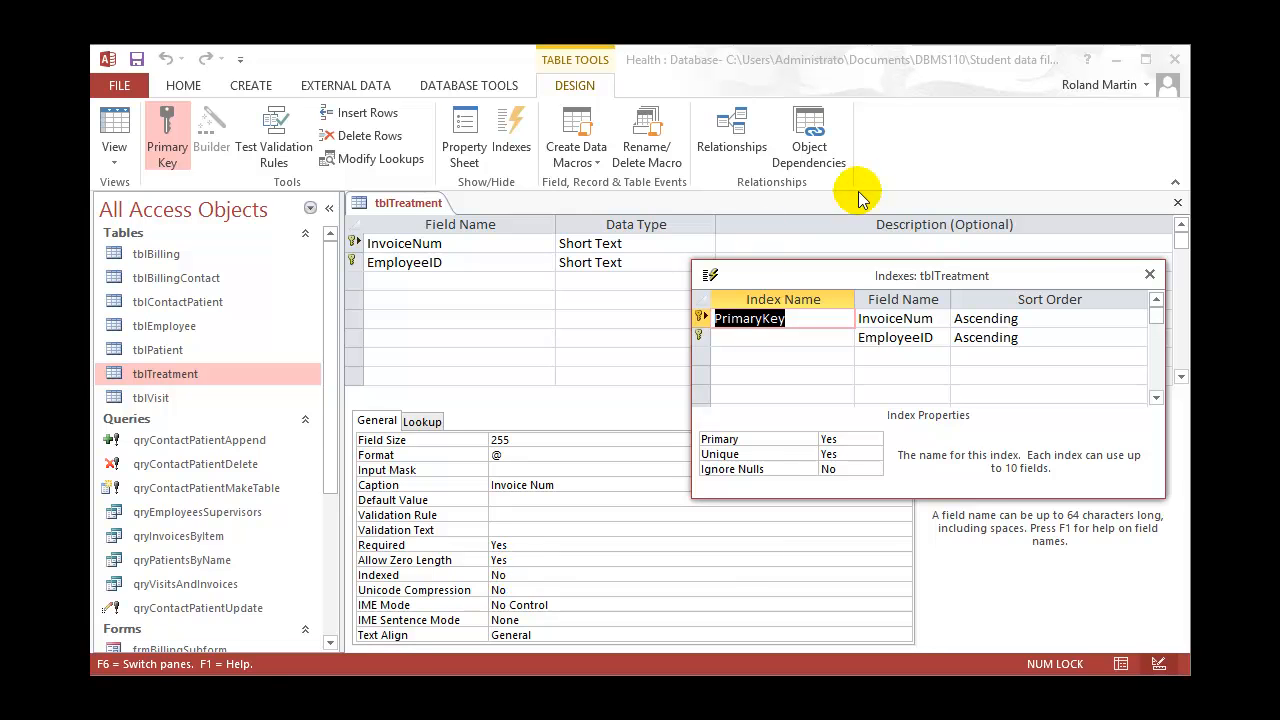
{"action": "left_click", "coordinate": [1149, 276]}
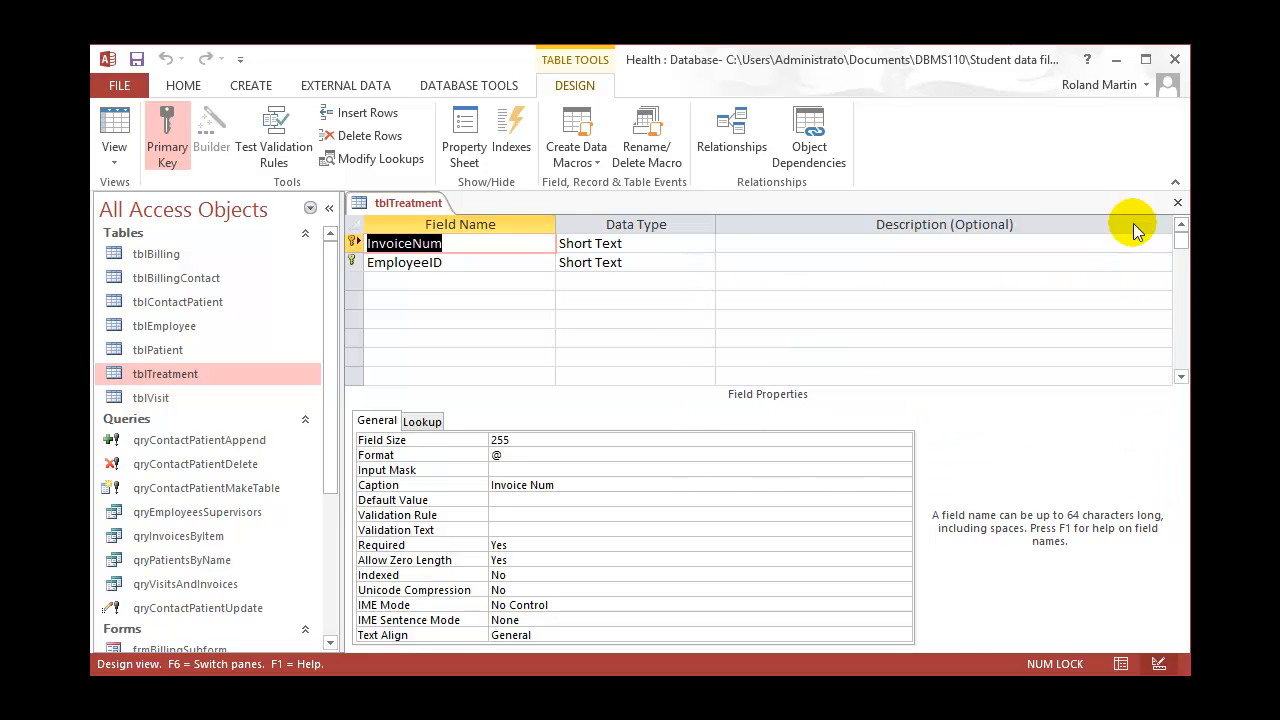
{"action": "left_click", "coordinate": [1176, 201]}
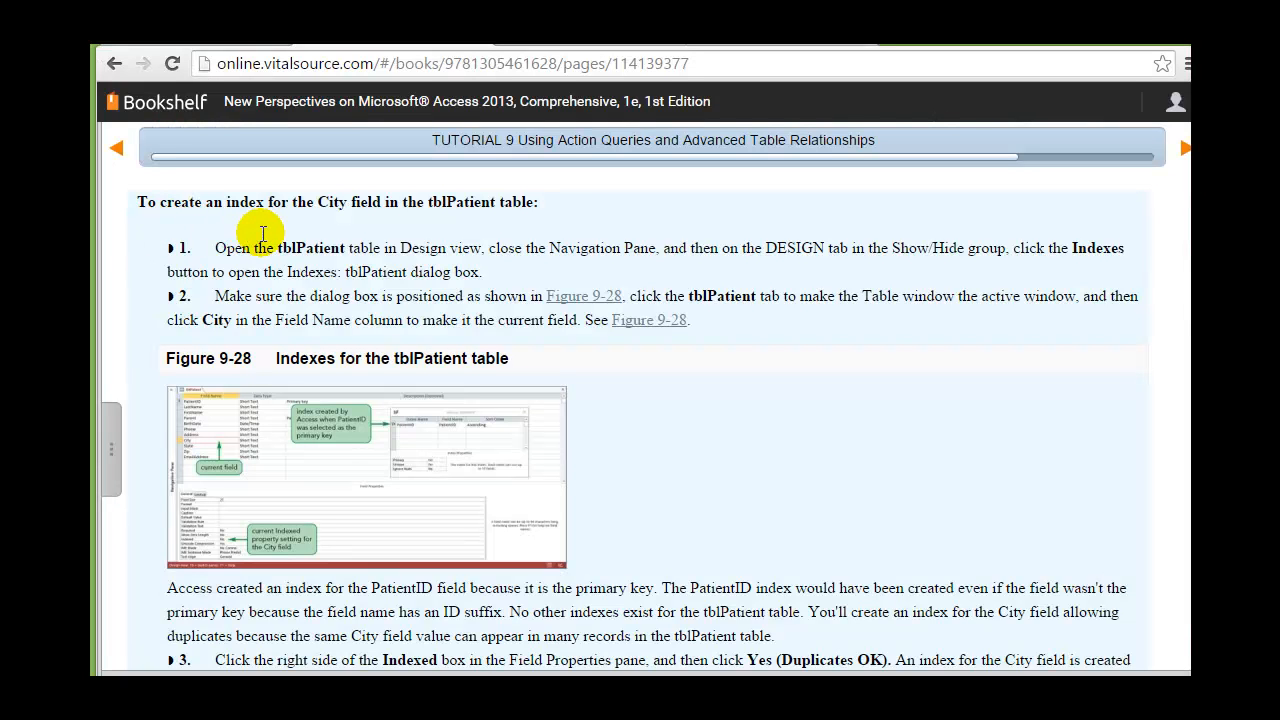
Read the textbook's steps and figures for creating an index on the City field in tblPatient, and return to Access.
{"action": "scroll", "coordinate": [923, 349], "scroll_direction": "down", "scroll_amount": 2}
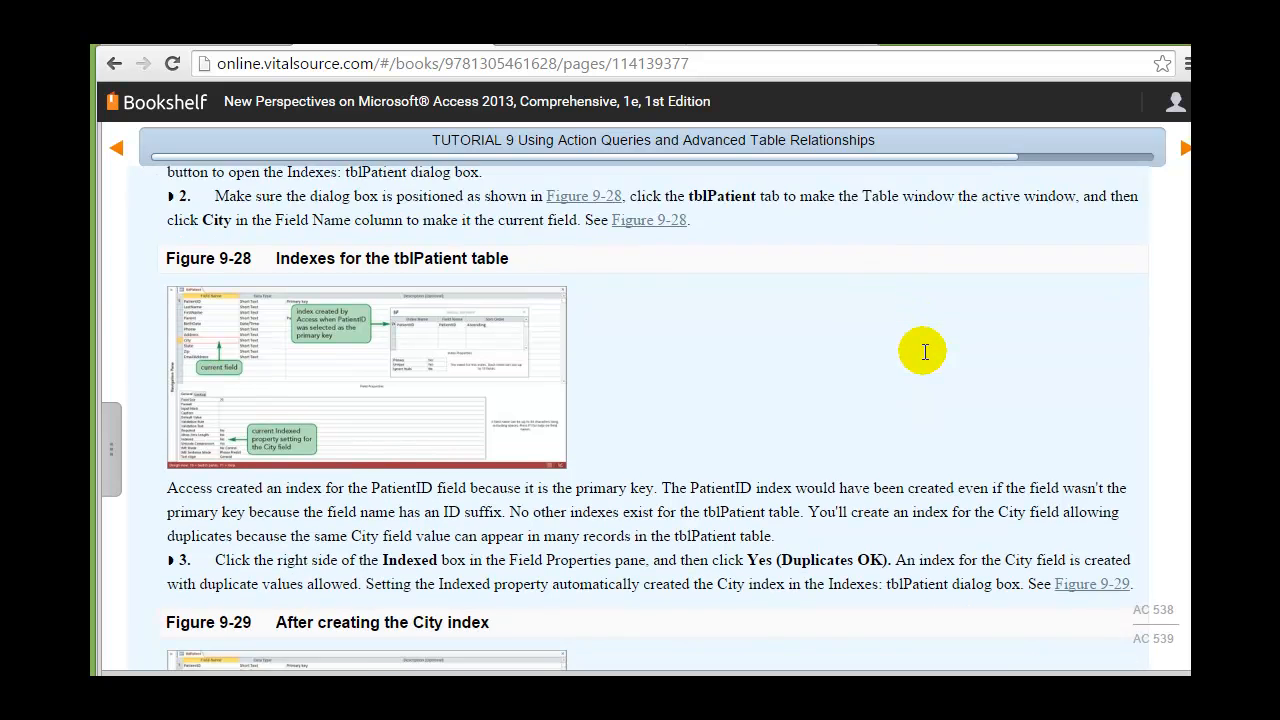
{"action": "scroll", "coordinate": [925, 351], "scroll_direction": "down", "scroll_amount": 2}
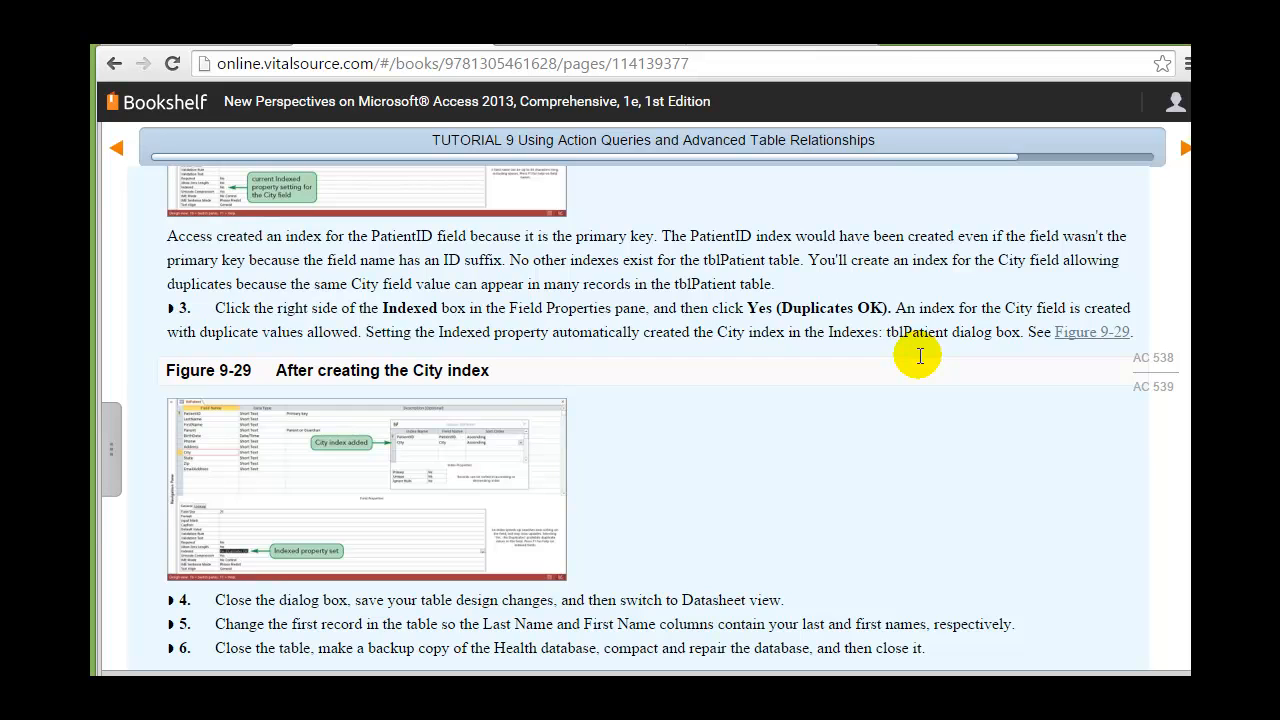
{"action": "key", "text": "alt+Tab"}
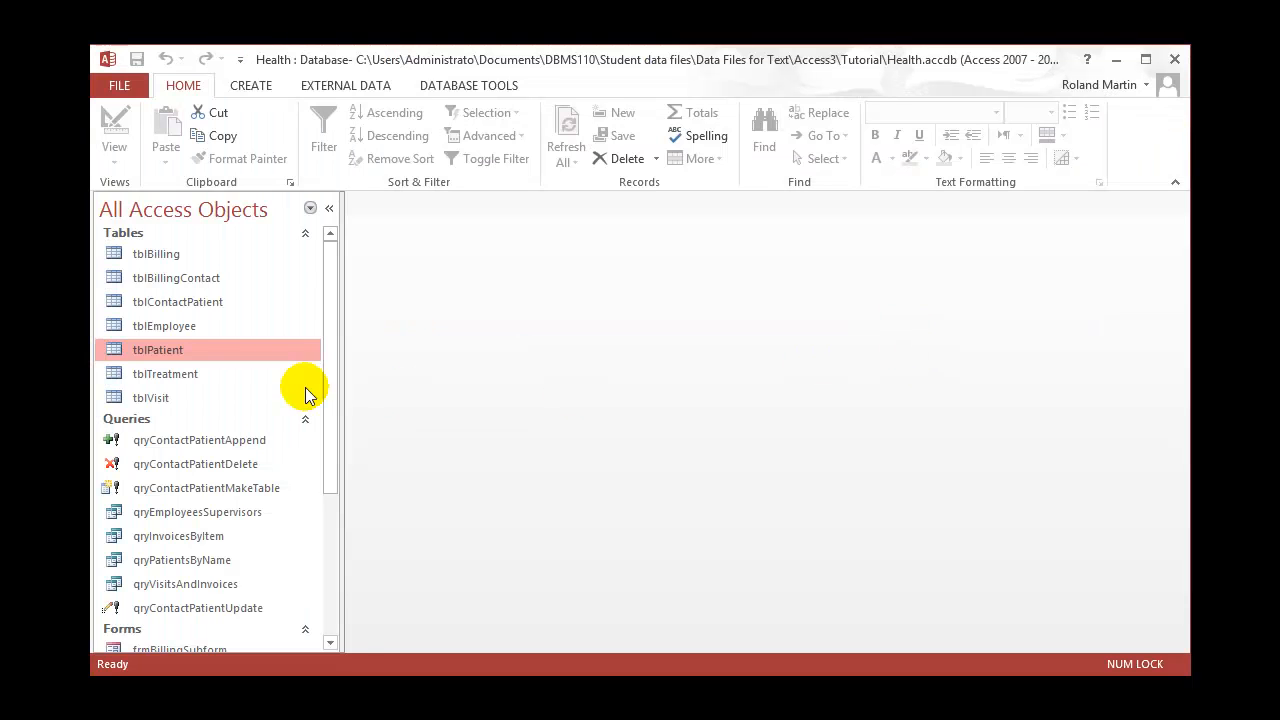
Open tblPatient in Design view with its index list displayed beside the fields, and make the table window active.
{"action": "right_click", "coordinate": [189, 347]}
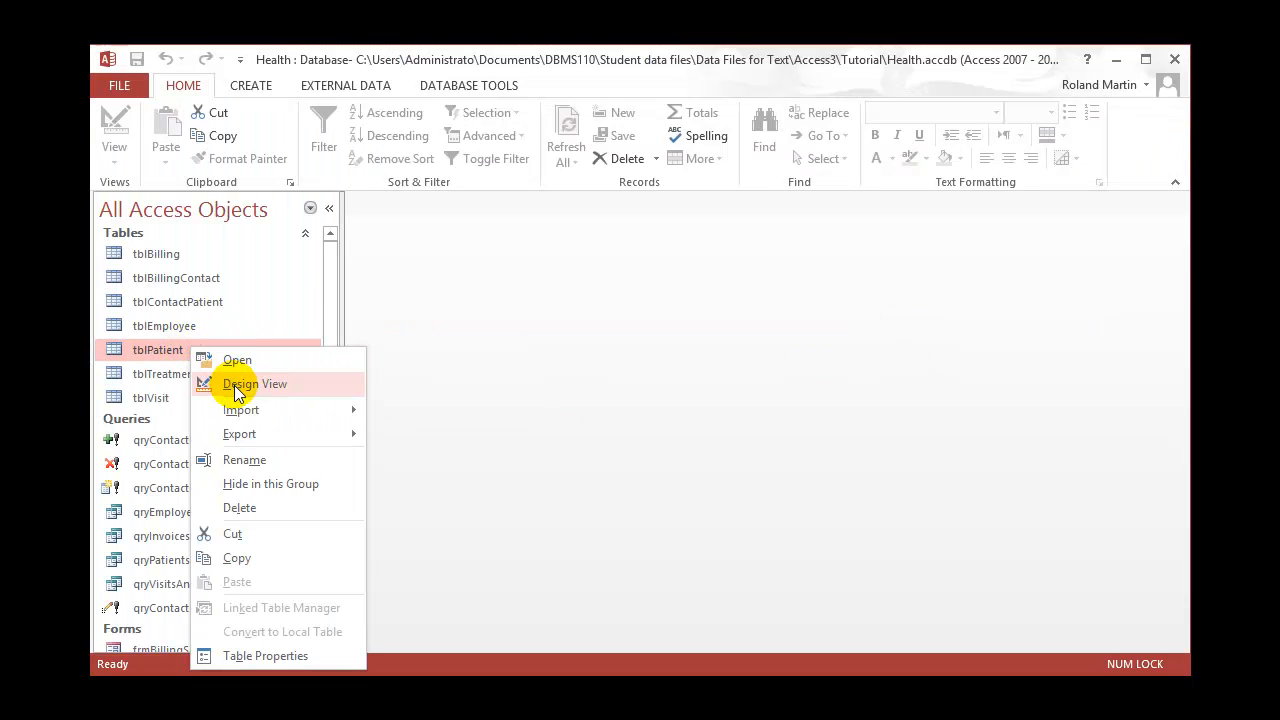
{"action": "left_click", "coordinate": [234, 385]}
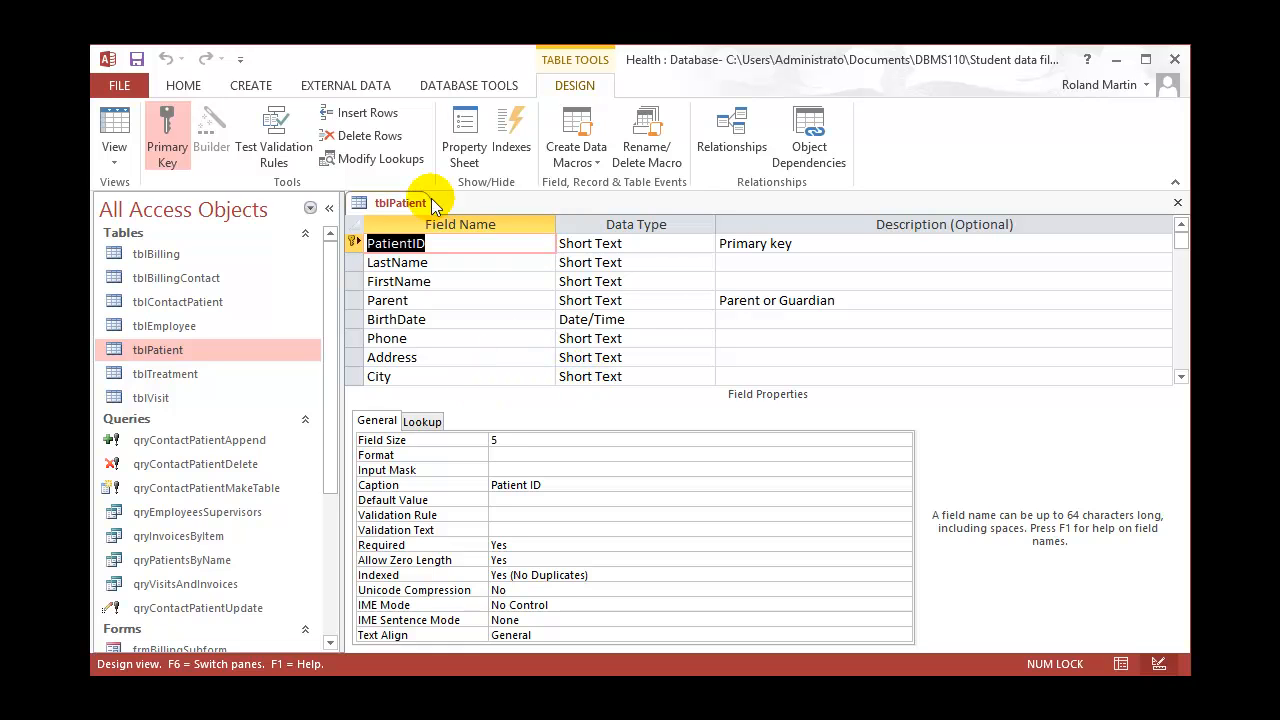
{"action": "left_click", "coordinate": [326, 211]}
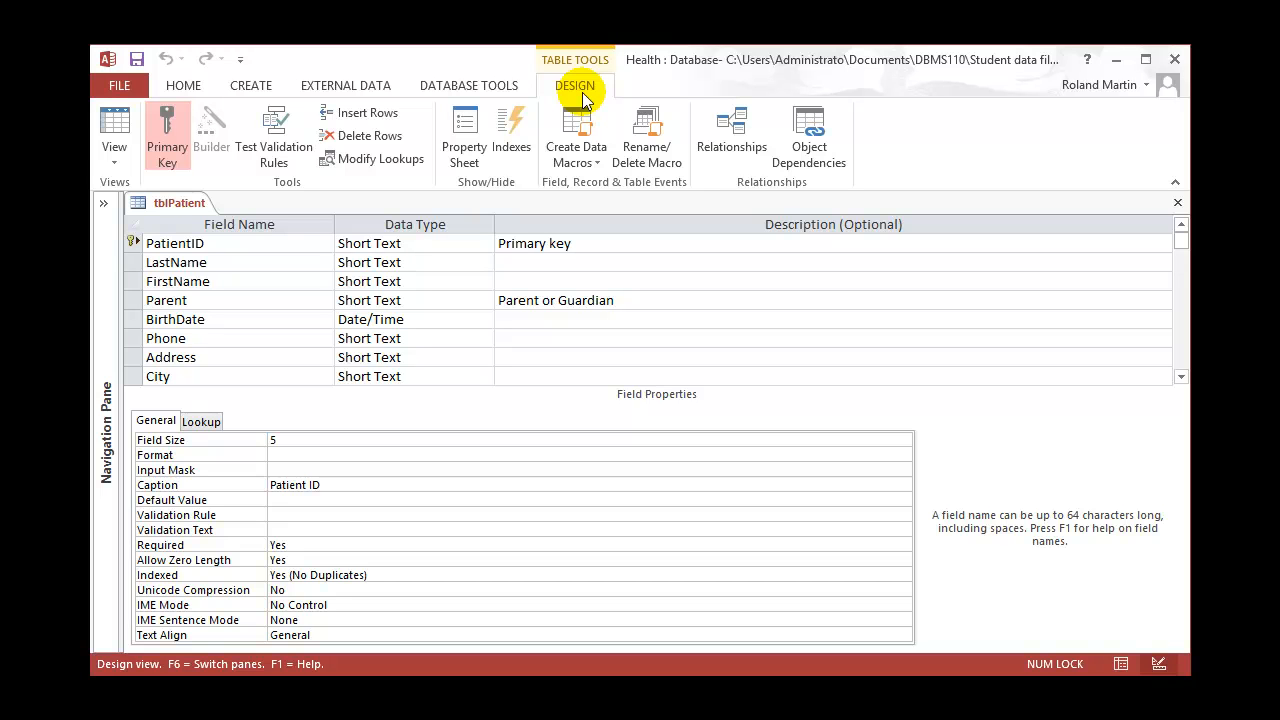
{"action": "left_click", "coordinate": [521, 146]}
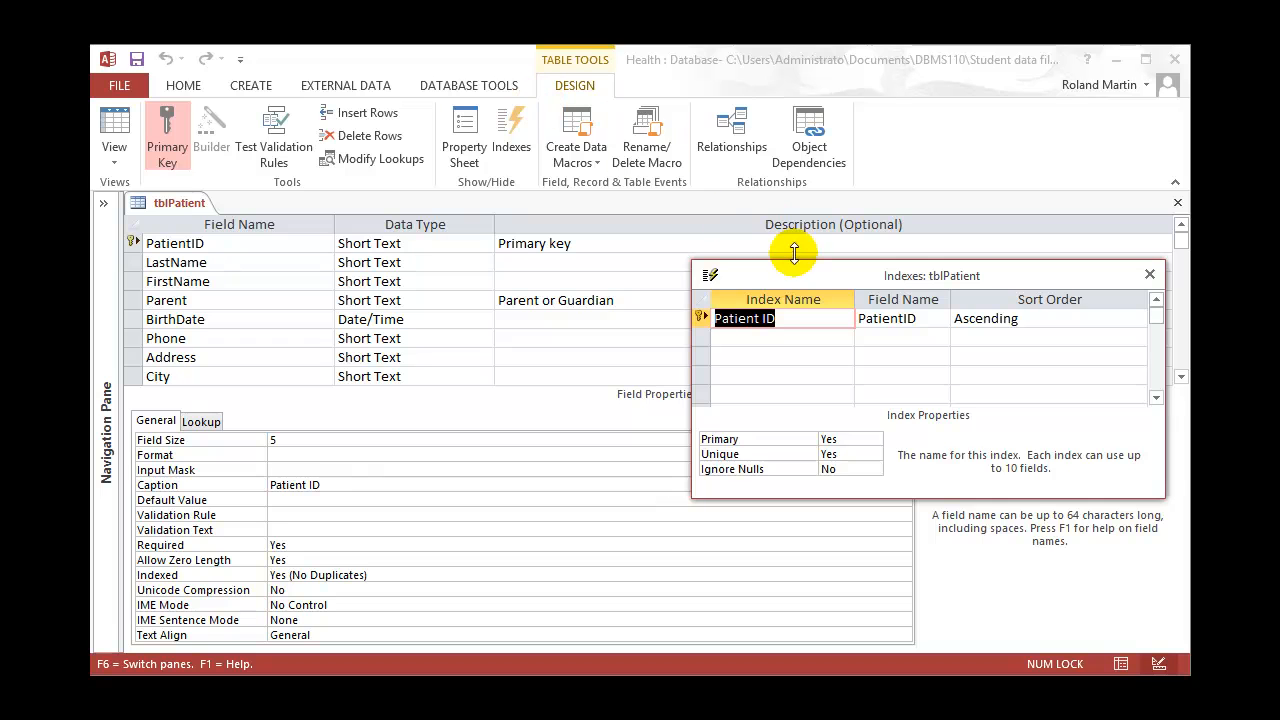
{"action": "left_click_drag", "start_coordinate": [799, 273], "coordinate": [822, 291]}
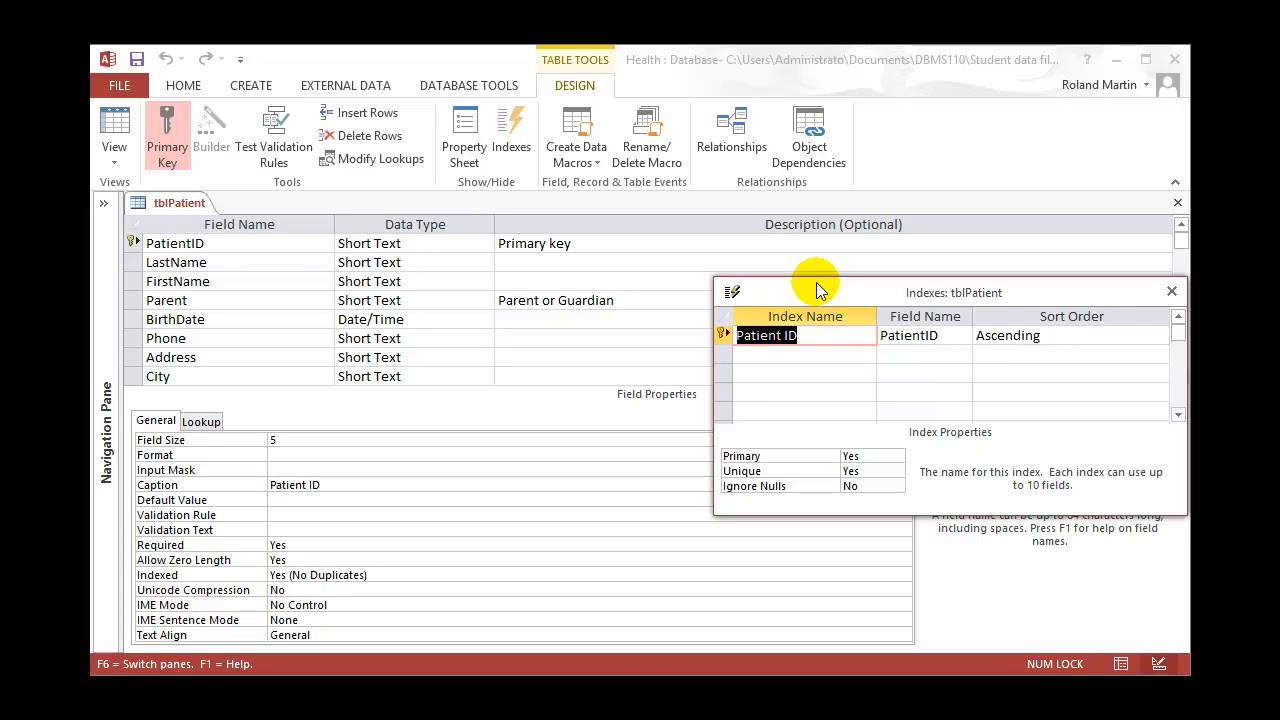
{"action": "left_click", "coordinate": [190, 205]}
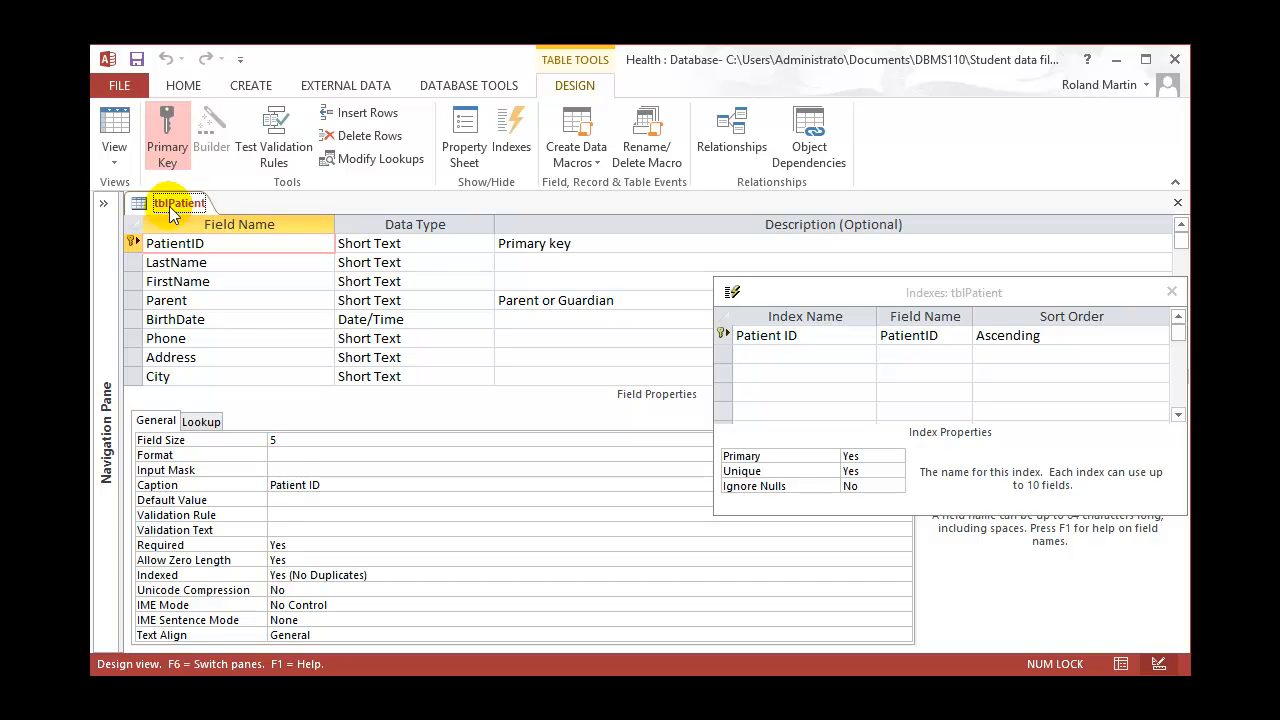
Set the City field's Indexed property to Yes (Duplicates OK).
{"action": "left_click", "coordinate": [226, 375]}
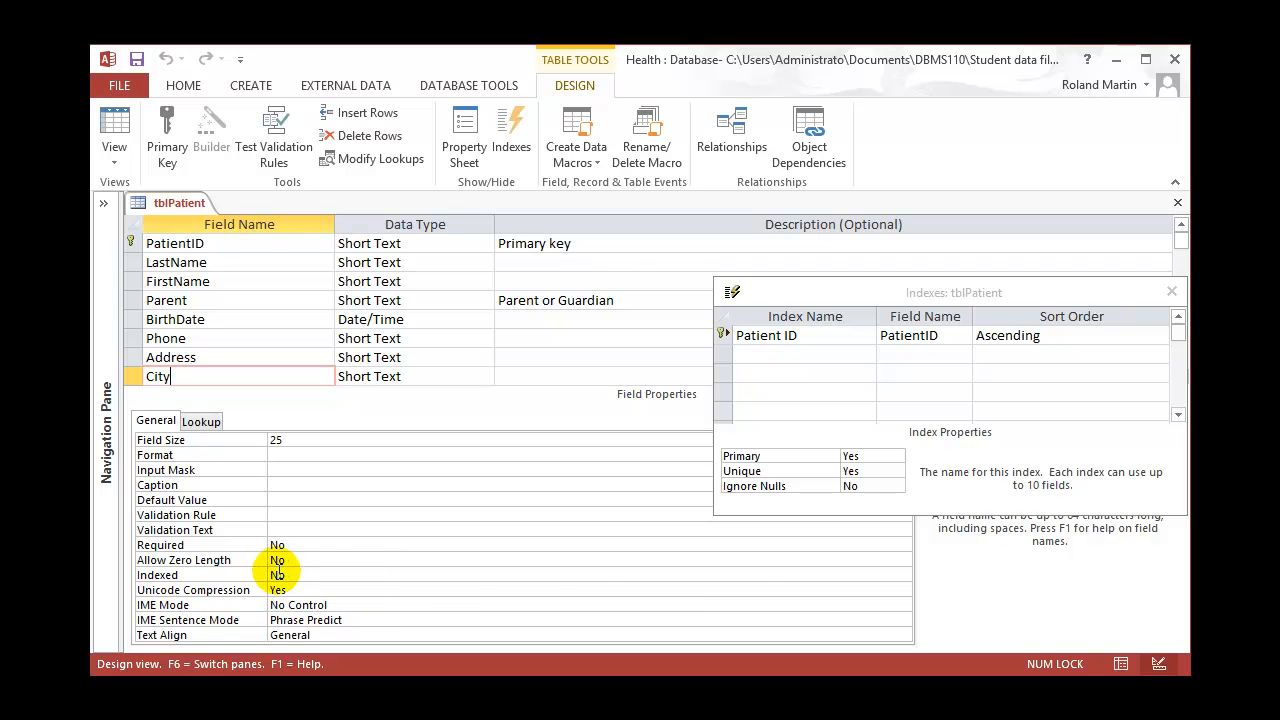
{"action": "left_click", "coordinate": [873, 575]}
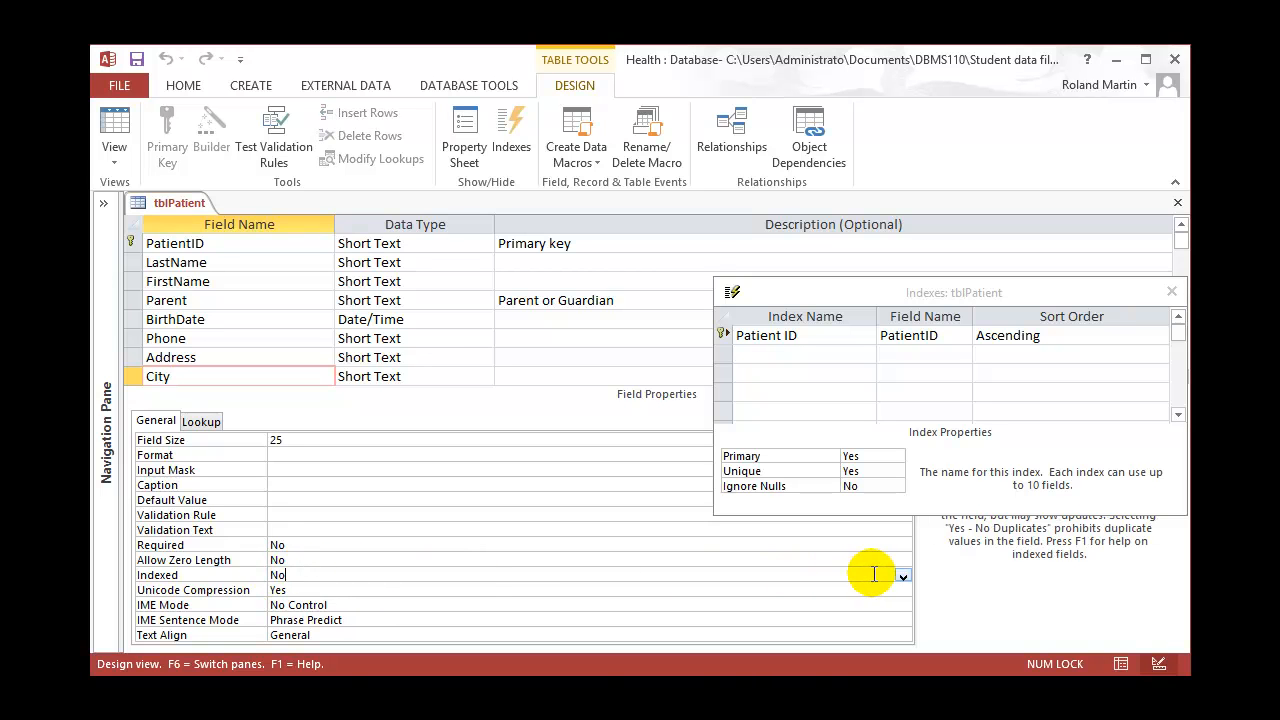
{"action": "left_click", "coordinate": [903, 576]}
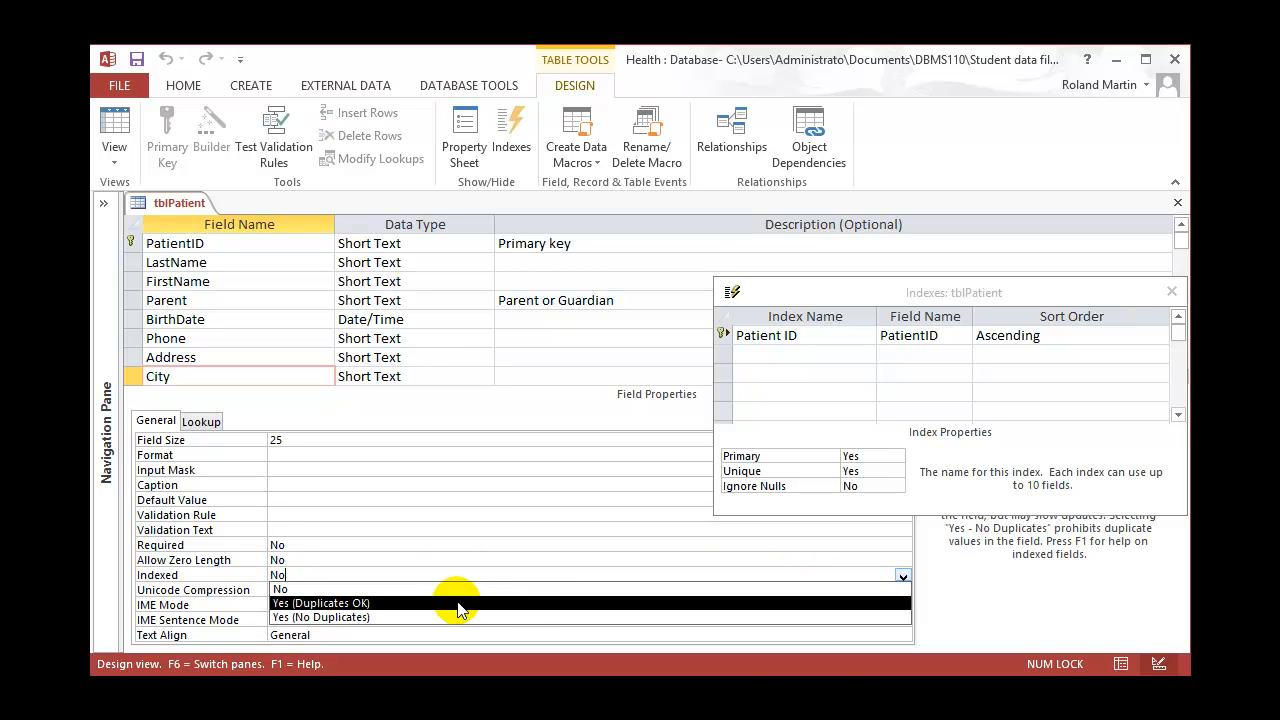
{"action": "left_click", "coordinate": [396, 603]}
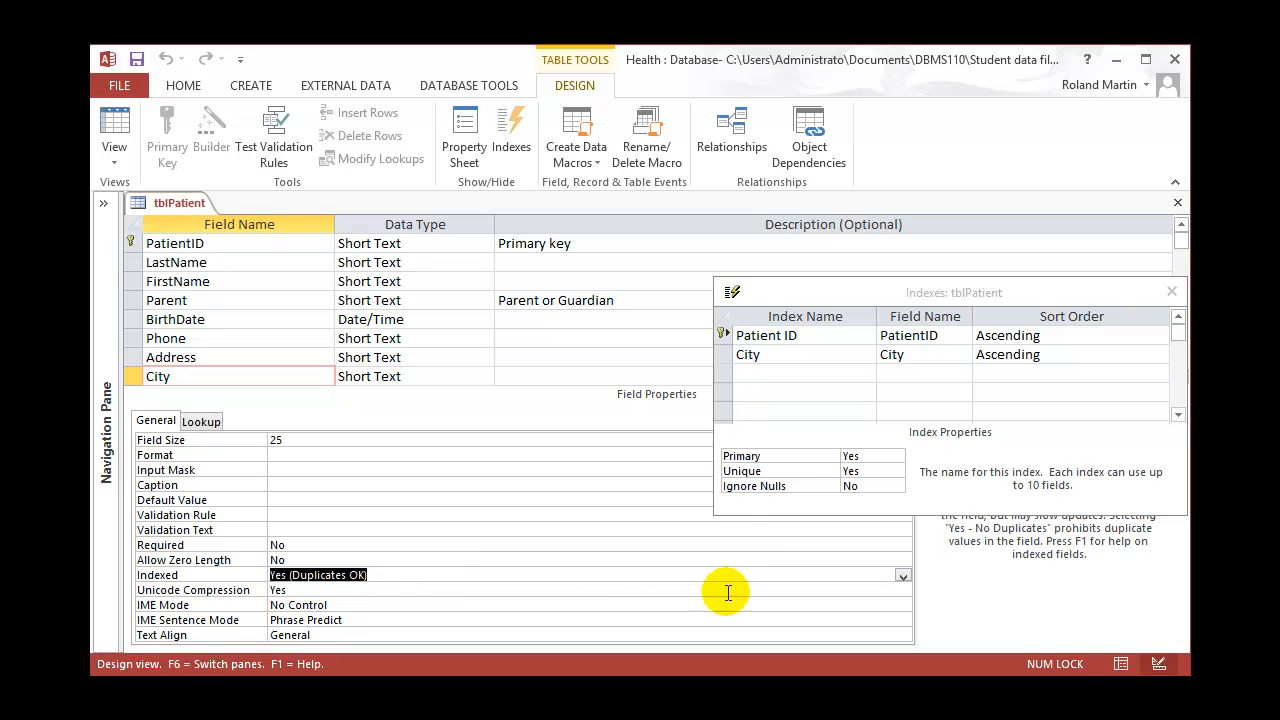
Close the index list, and save the tblPatient design while switching to Datasheet view.
{"action": "left_click", "coordinate": [1173, 290]}
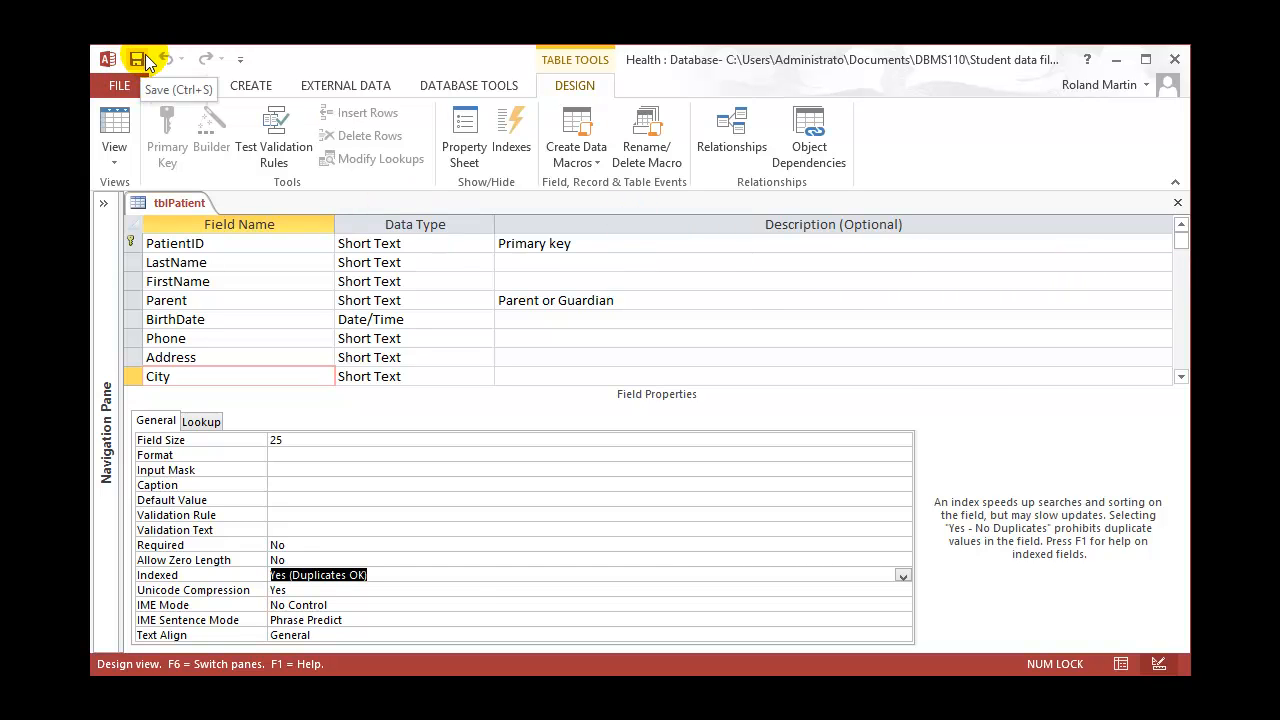
{"action": "left_click", "coordinate": [1121, 664]}
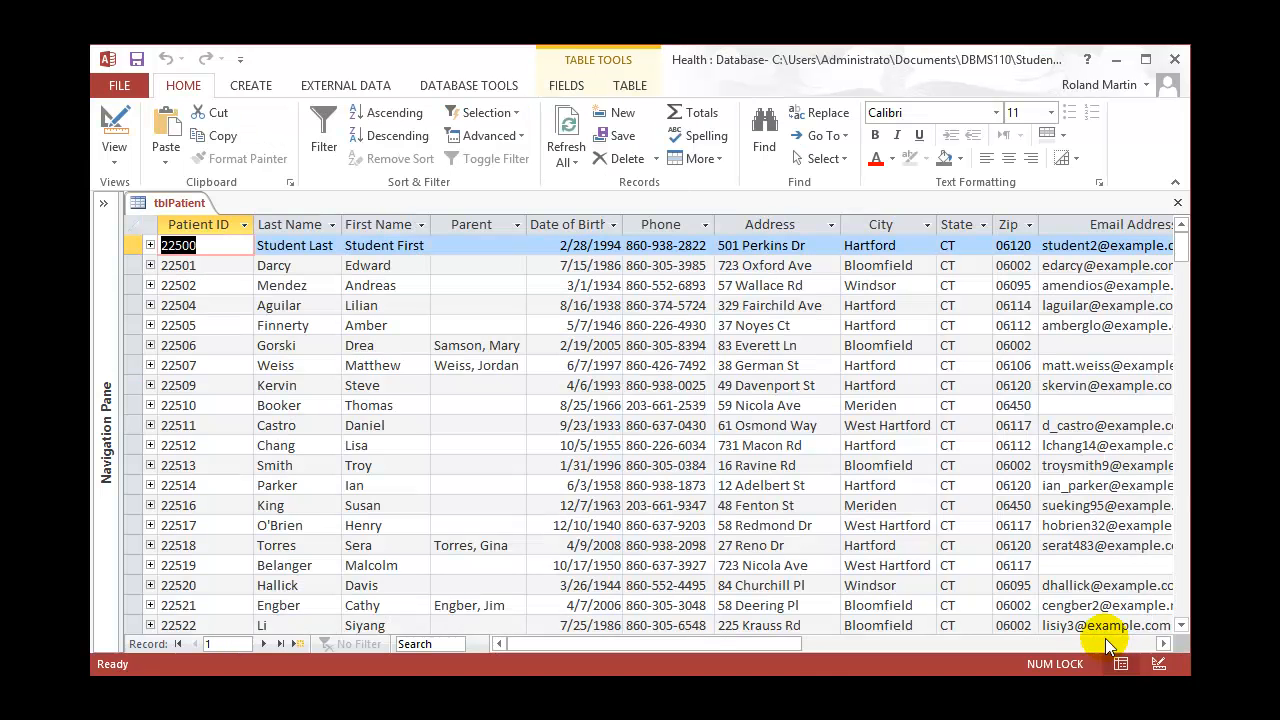